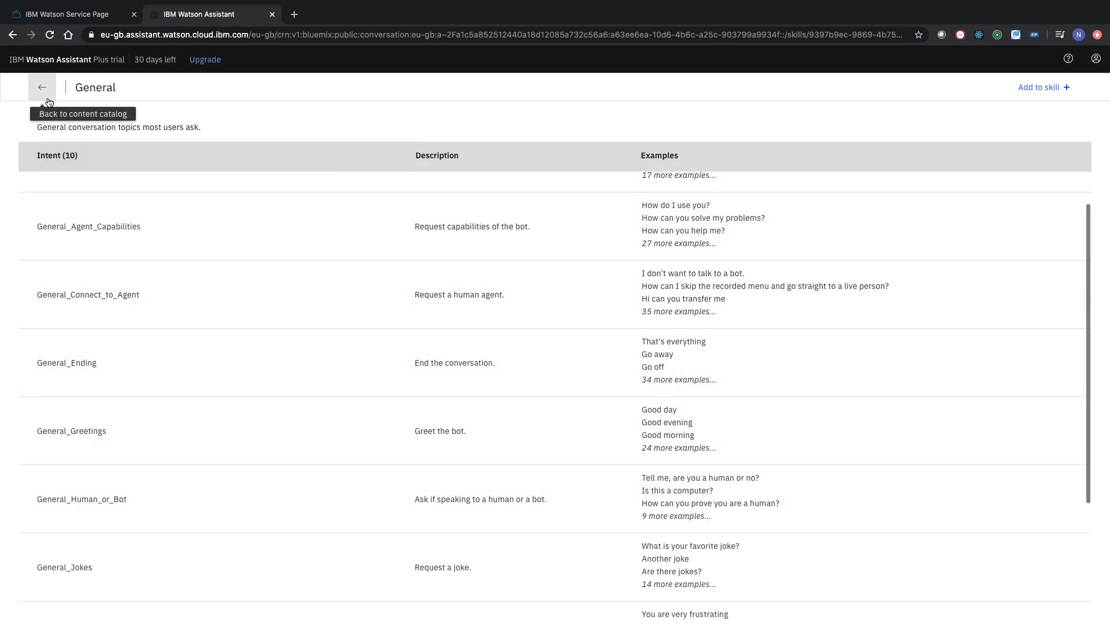
# Step: Leave the General content category and return to the skill's list of intents
pyautogui.click(42, 87)
pyautogui.click(55, 113)
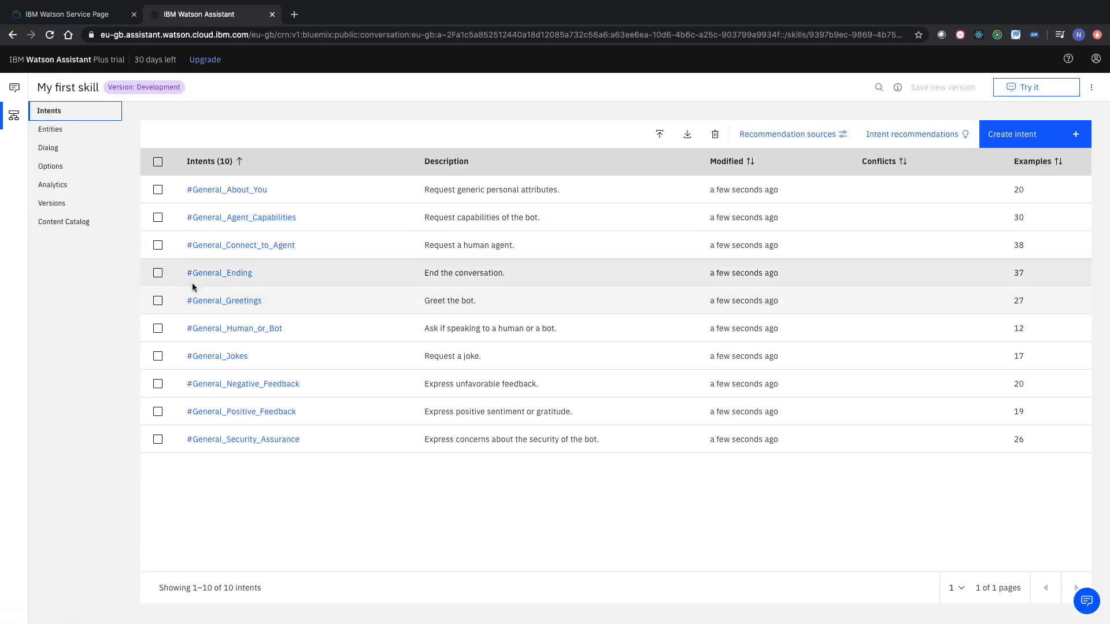
pyautogui.click(158, 273)
pyautogui.click(158, 300)
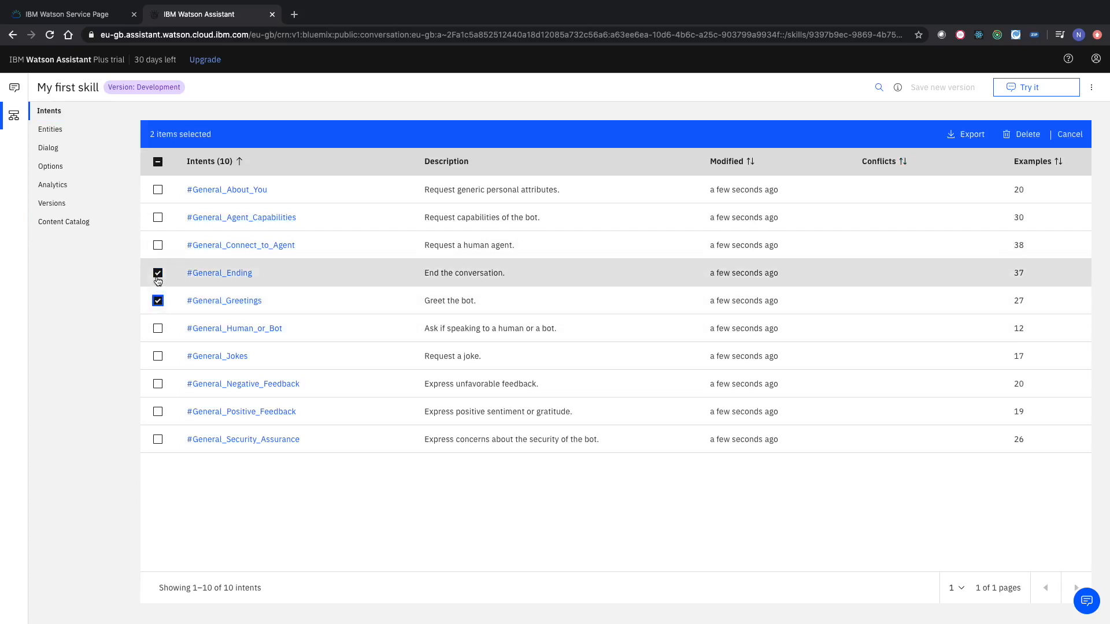
pyautogui.click(158, 273)
pyautogui.click(158, 300)
# Step: Delete all intents from the skill except #General_Ending and #General_Greetings
pyautogui.click(158, 162)
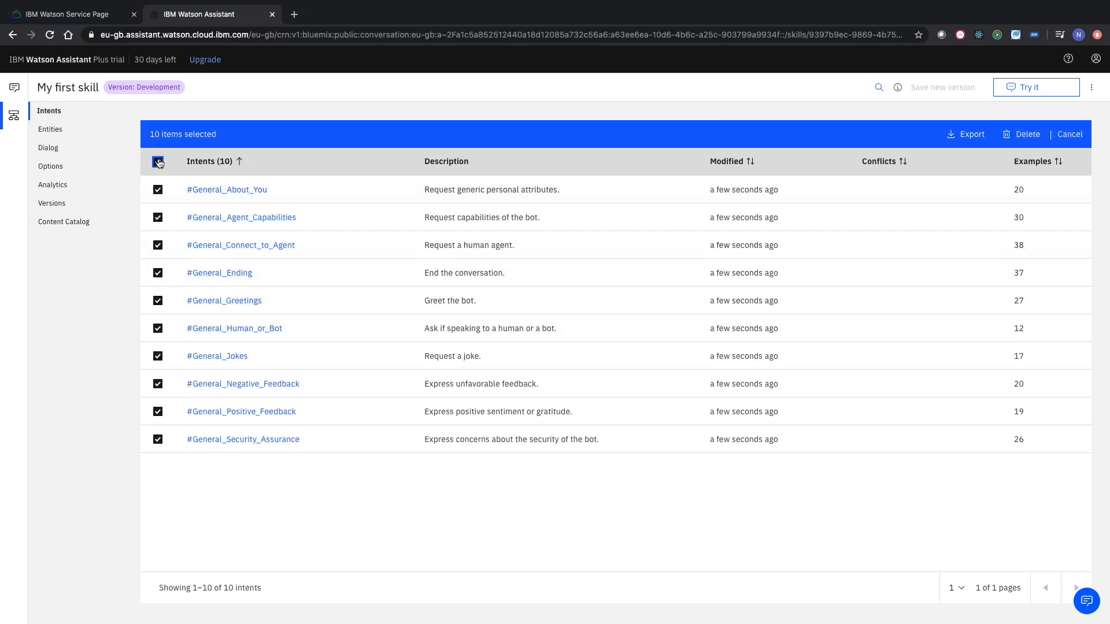
pyautogui.click(158, 273)
pyautogui.click(158, 301)
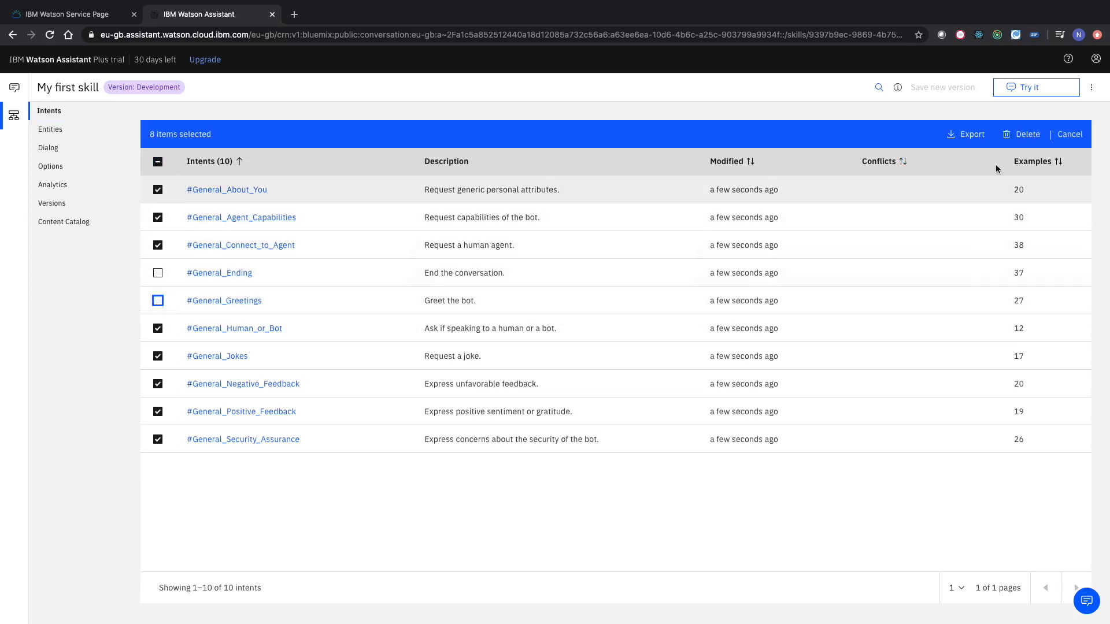
pyautogui.click(1027, 135)
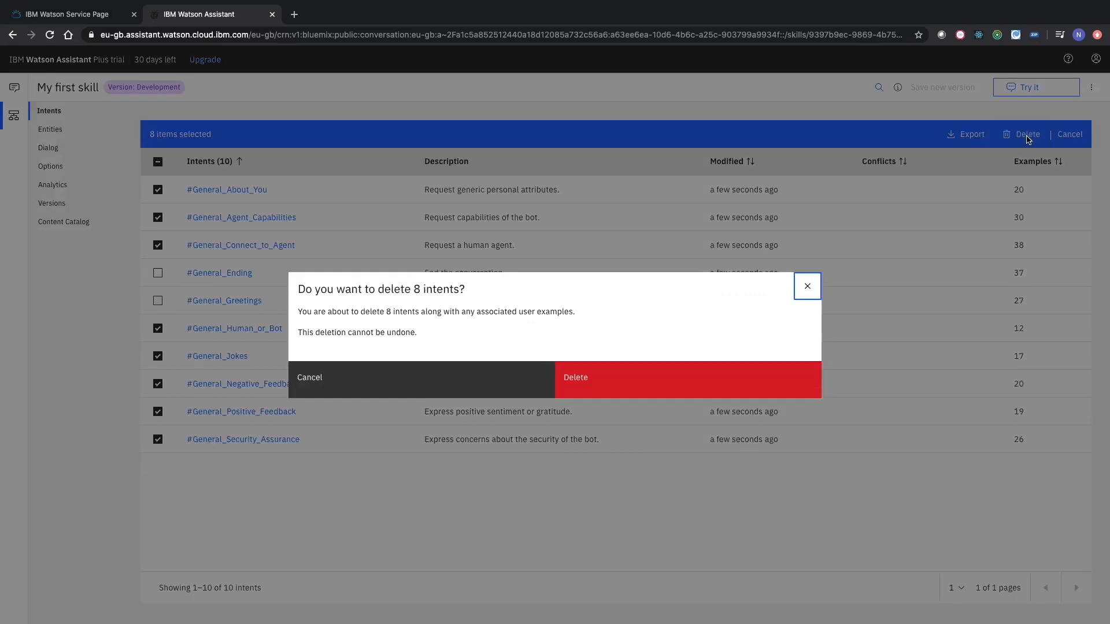
pyautogui.click(692, 376)
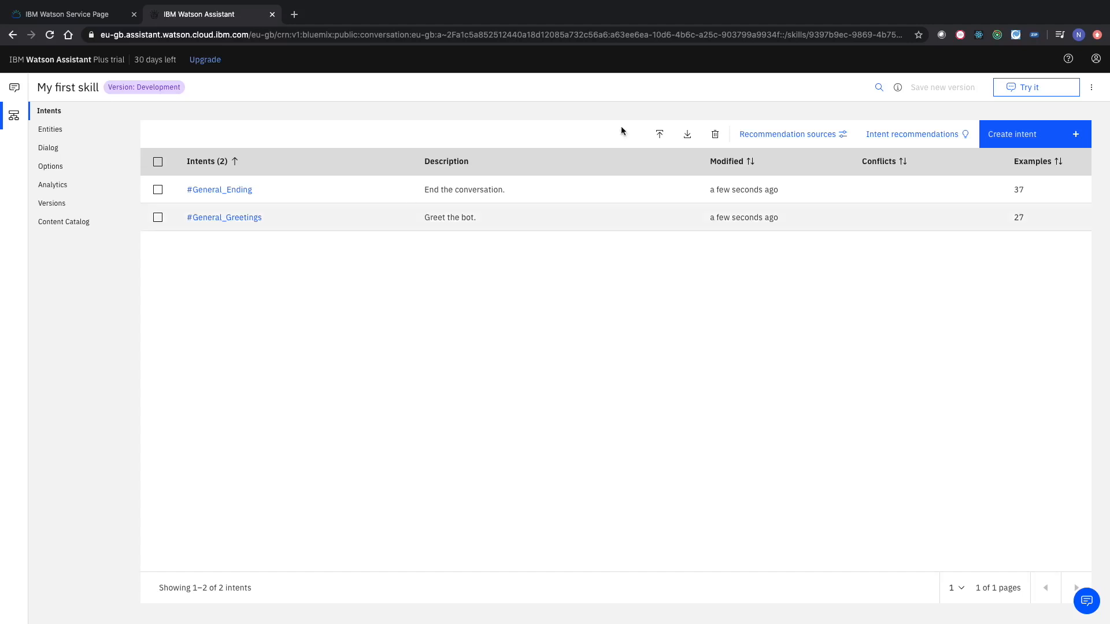
# Step: Test the assistant with the message "hello", and open the skill's dialog tree
pyautogui.click(1022, 89)
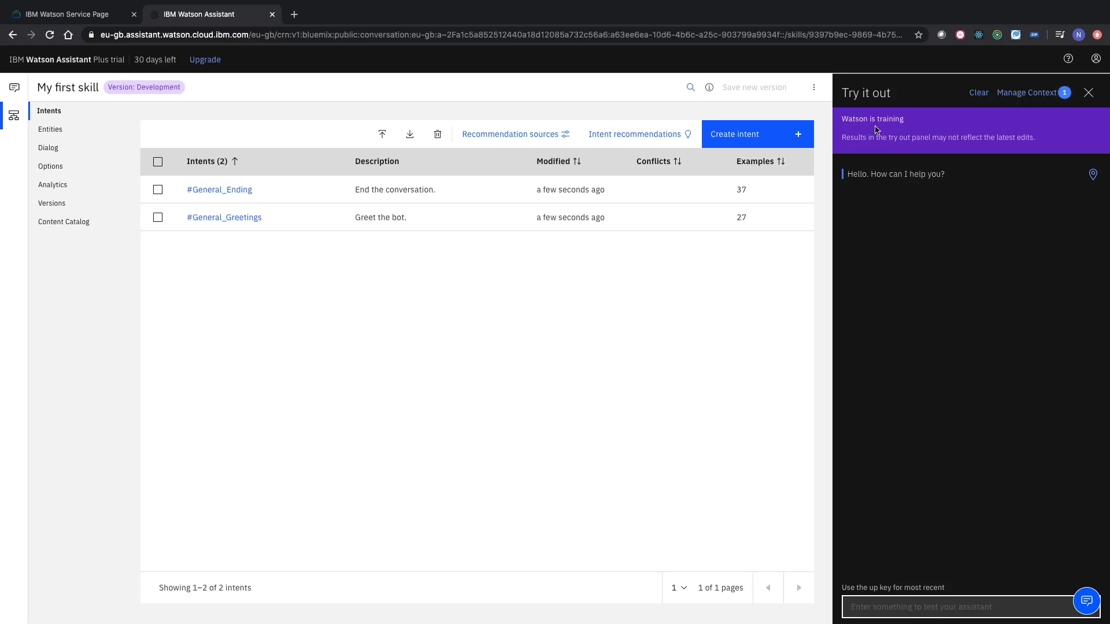
pyautogui.write('hello')
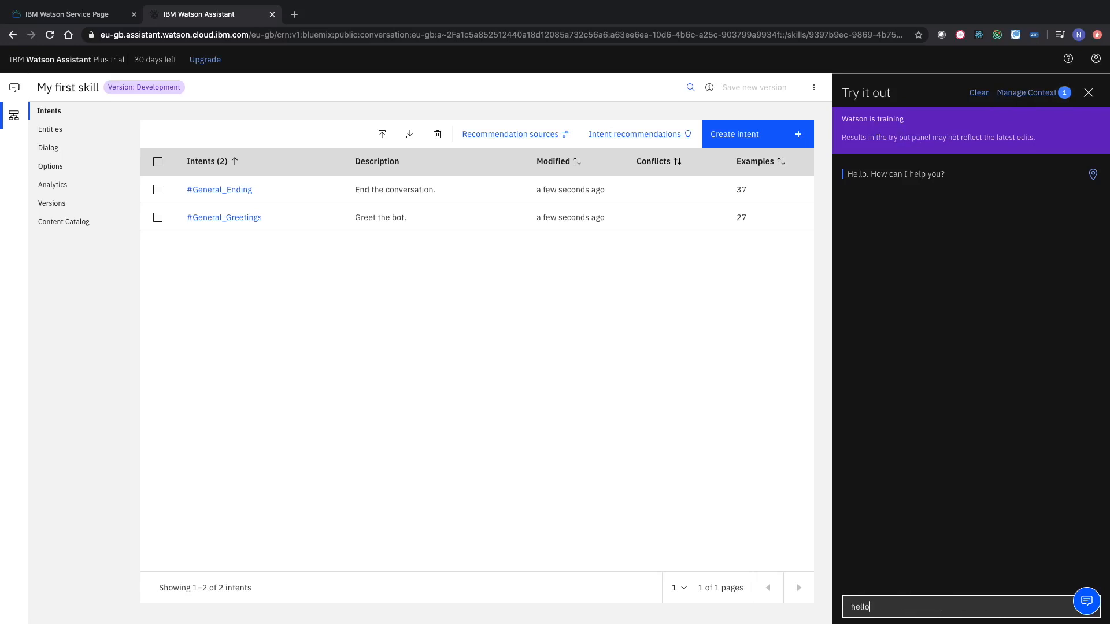
pyautogui.press('Return')
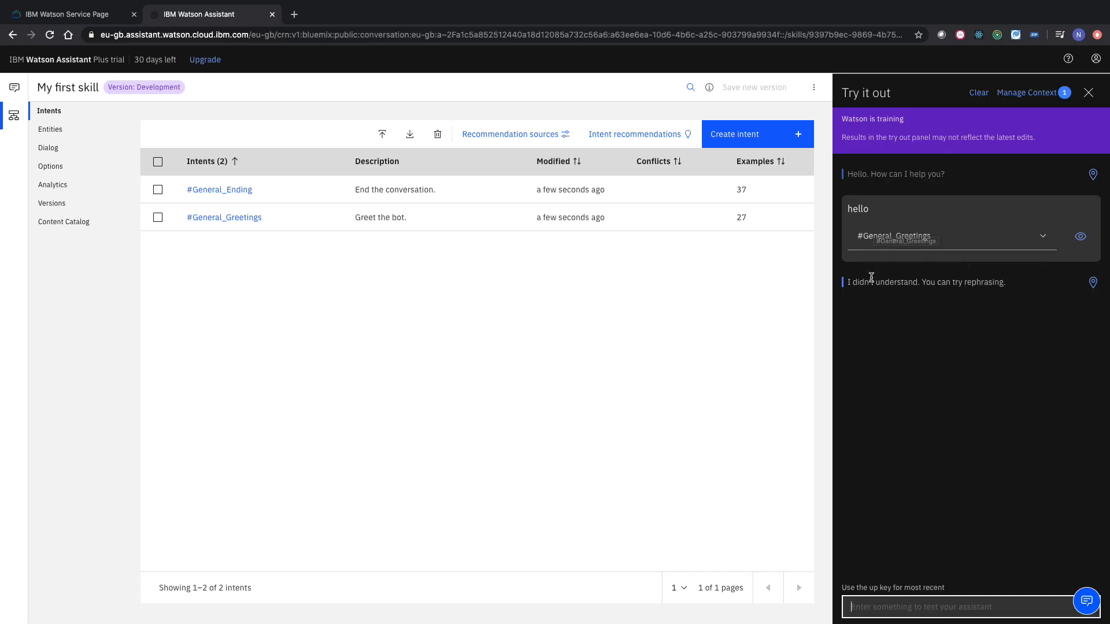
pyautogui.tripleClick(872, 281)
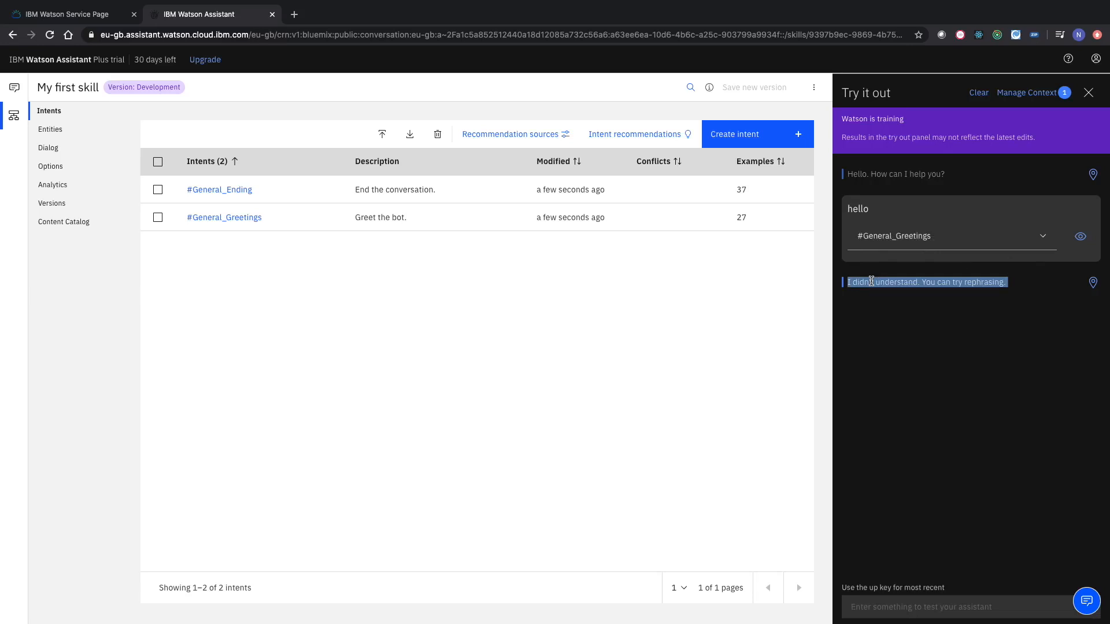
pyautogui.click(45, 149)
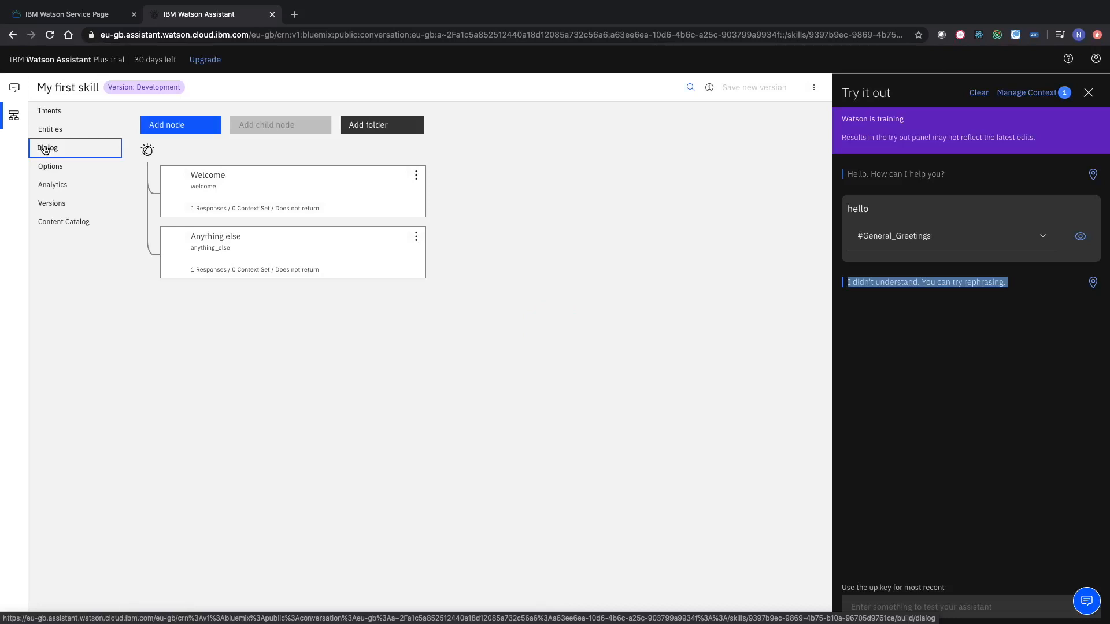
# Step: Add a folder named General to the dialog tree
pyautogui.click(389, 129)
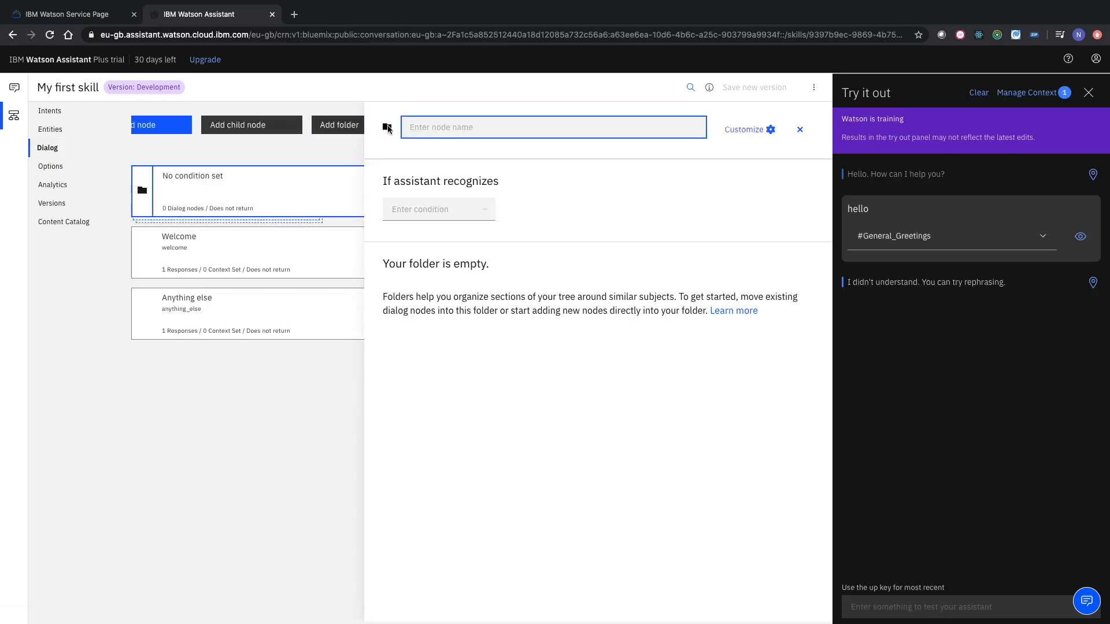
pyautogui.write('General')
pyautogui.click(303, 162)
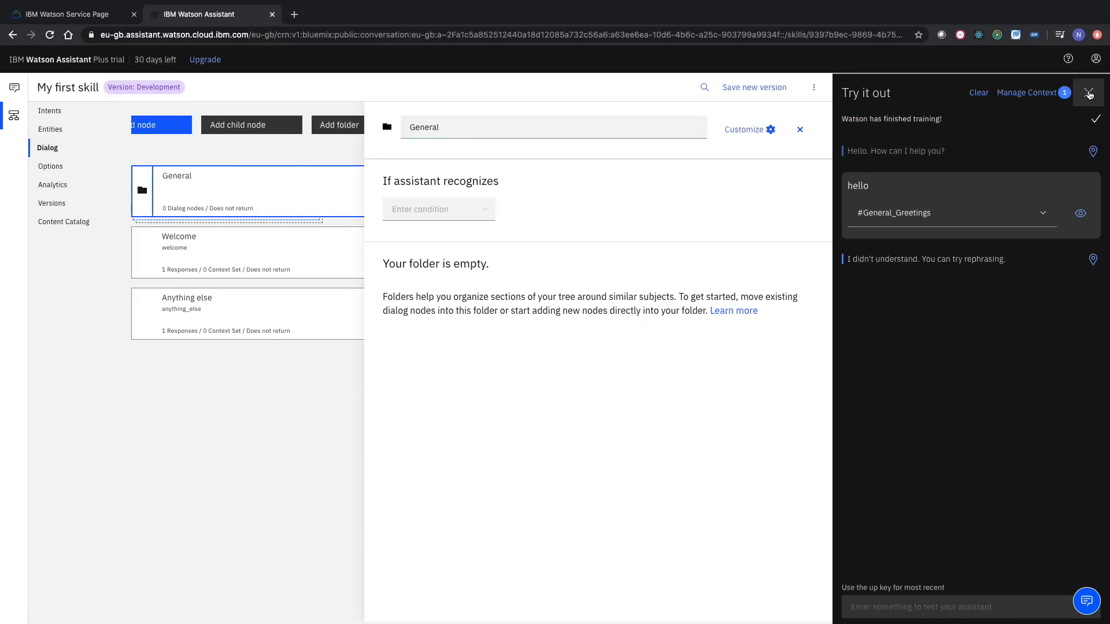
# Step: Close the assistant test pane and add an empty node below the General folder
pyautogui.click(1088, 92)
pyautogui.click(415, 176)
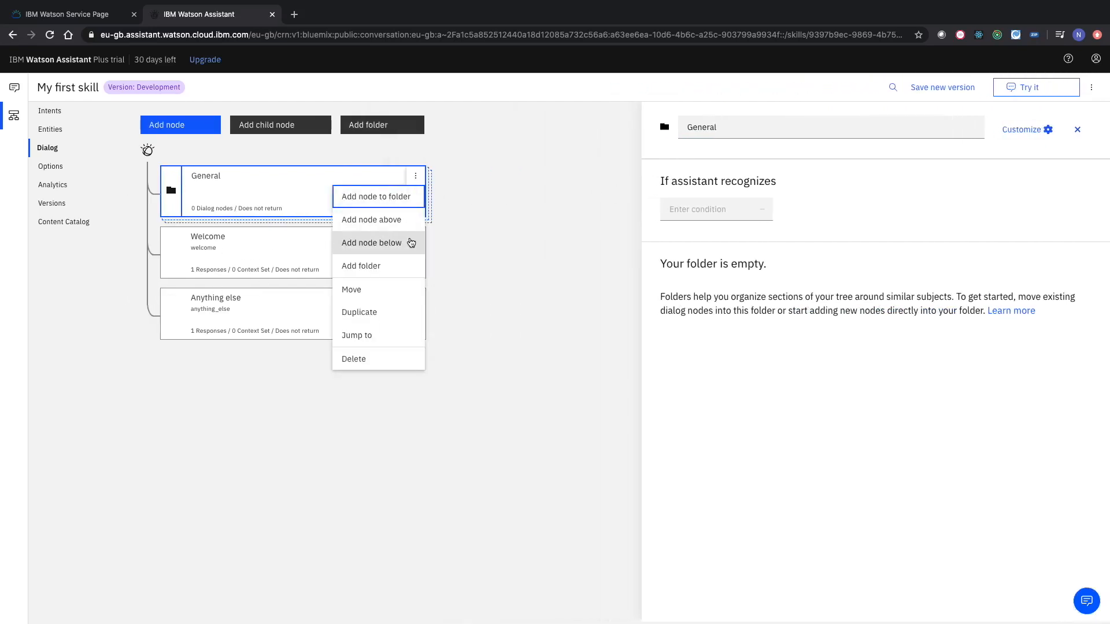
pyautogui.click(411, 243)
# Step: Move the General folder below the Welcome node
pyautogui.click(415, 175)
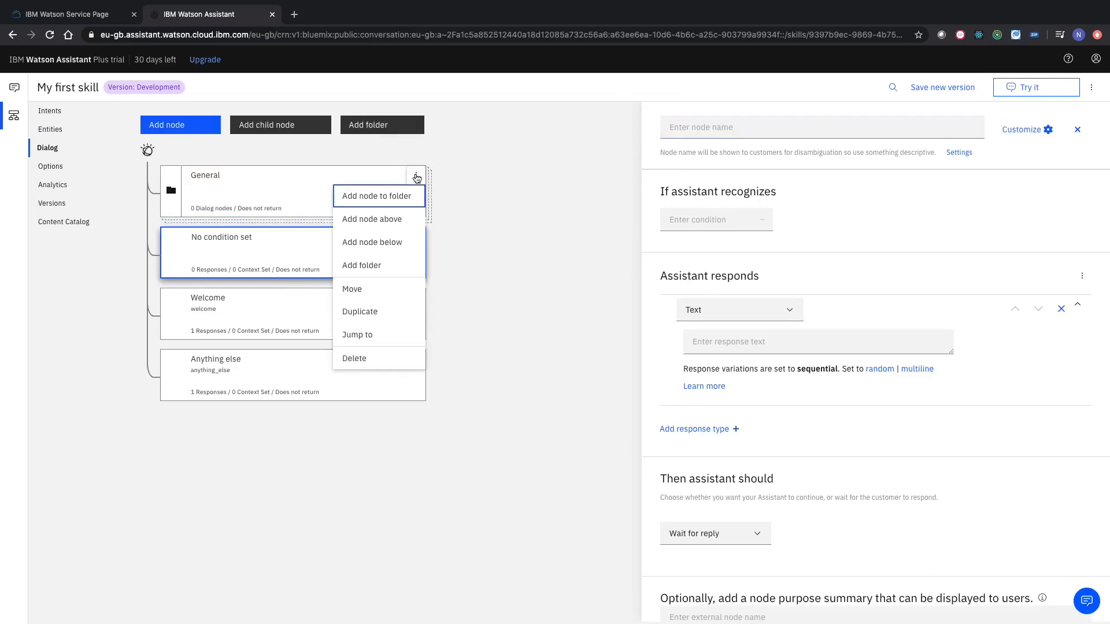
pyautogui.click(392, 289)
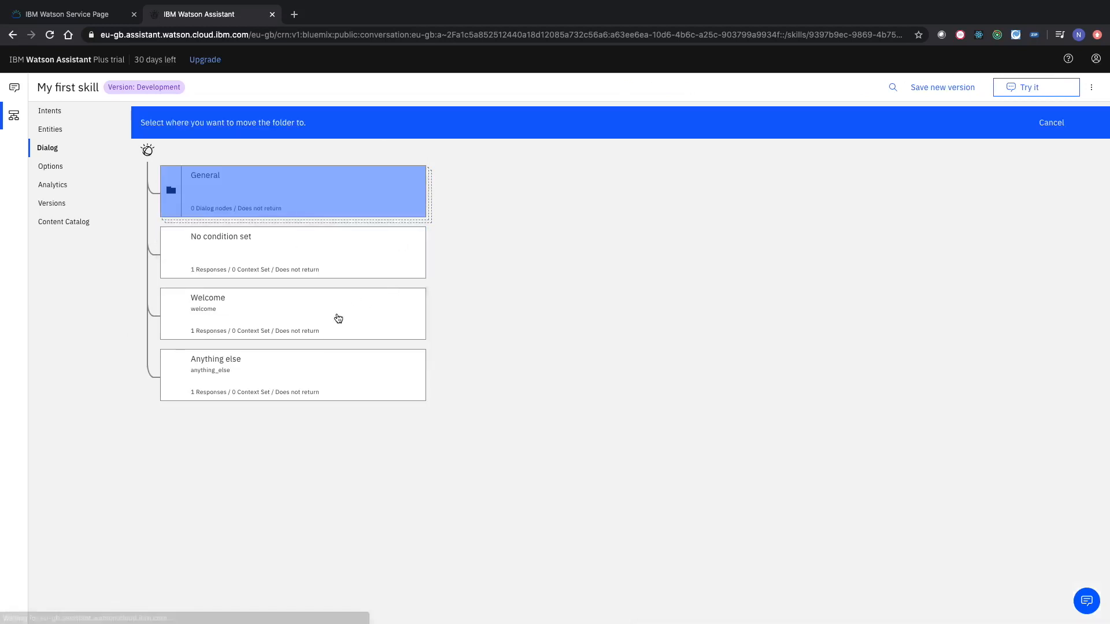
pyautogui.click(339, 318)
pyautogui.click(316, 389)
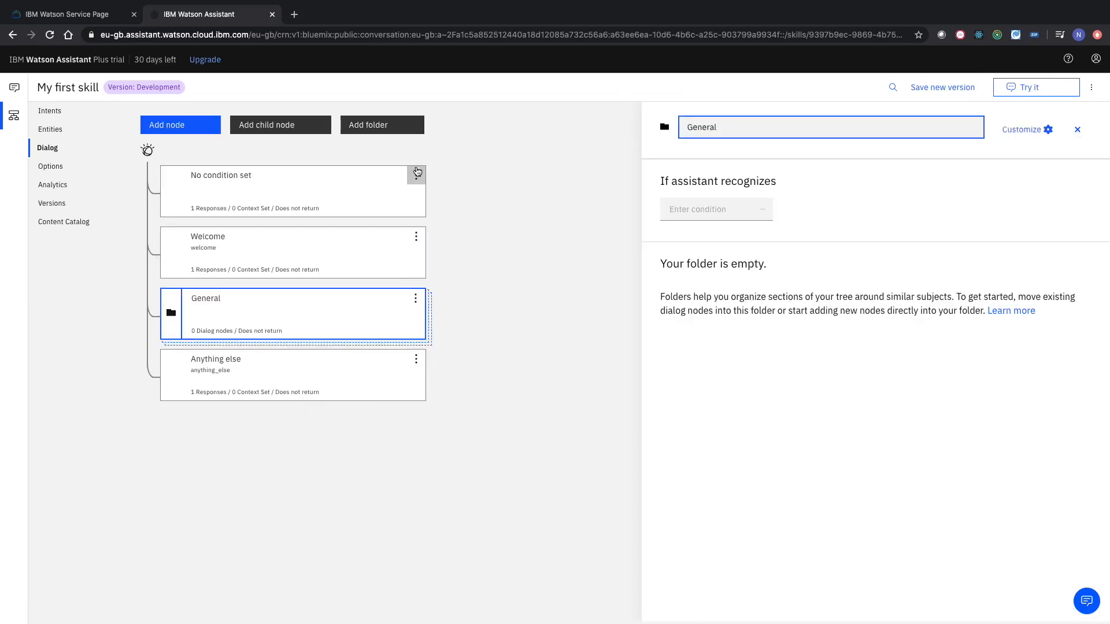
# Step: Delete the General folder and the unnamed node above Welcome
pyautogui.click(415, 298)
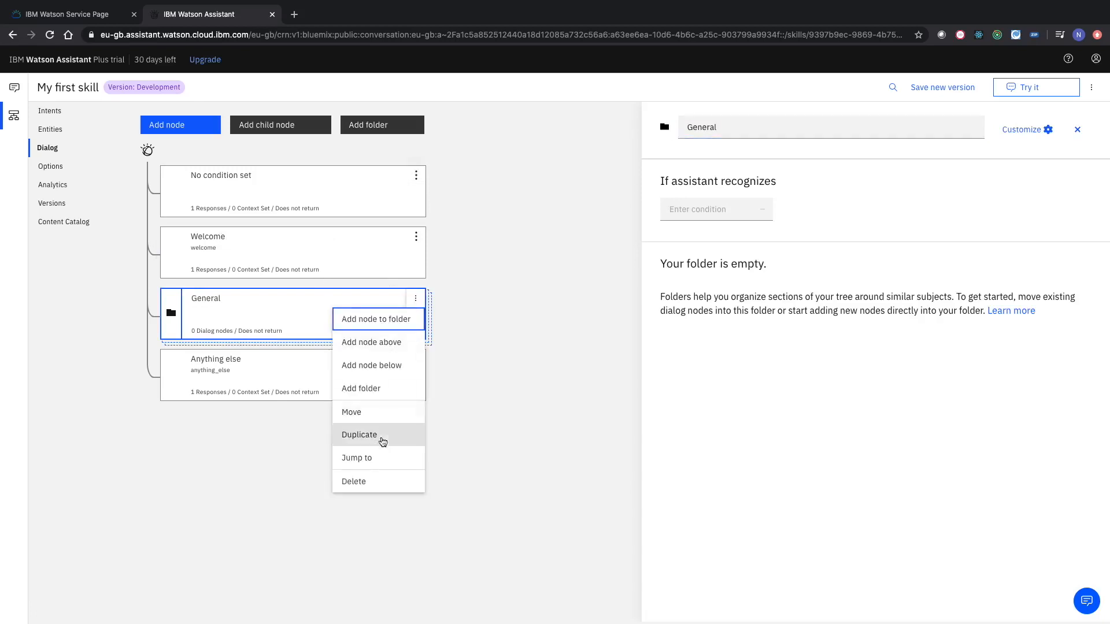
pyautogui.click(378, 492)
pyautogui.click(574, 385)
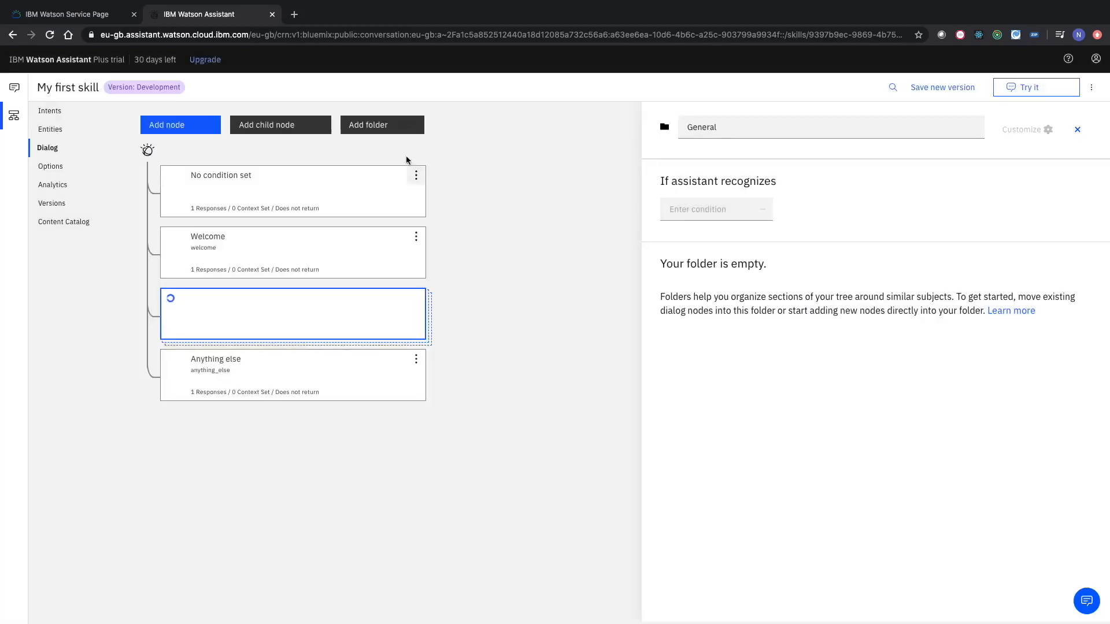
pyautogui.click(415, 173)
pyautogui.click(392, 354)
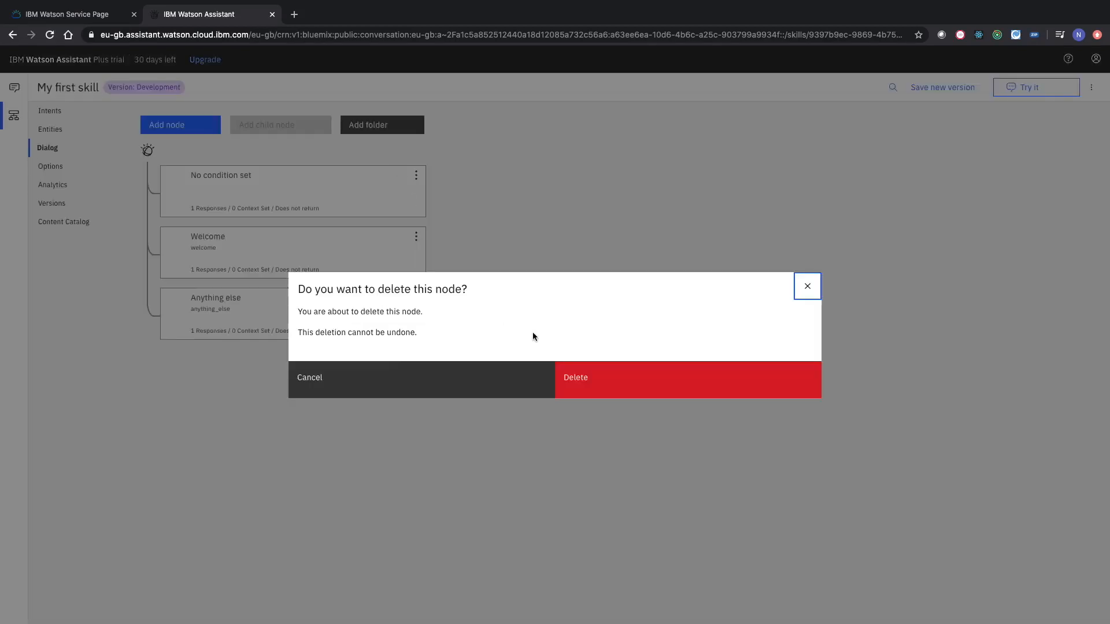
pyautogui.click(592, 375)
# Step: Add a new dialog folder and name it General
pyautogui.click(385, 125)
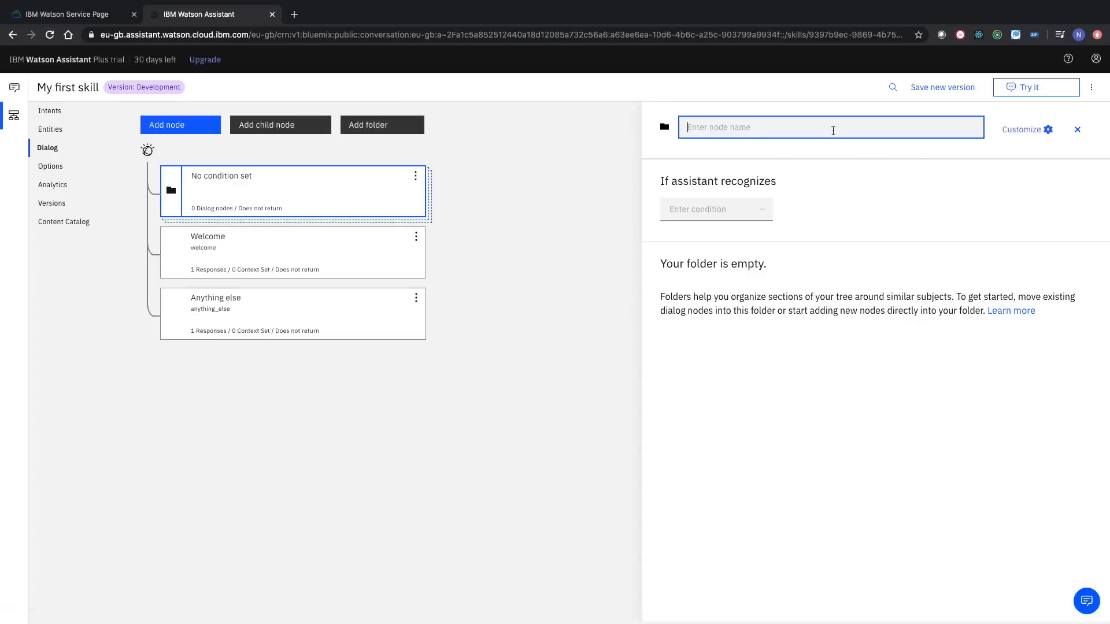
pyautogui.write('General')
pyautogui.click(506, 258)
# Step: Move the new General folder so it sits directly below the Welcome node
pyautogui.click(415, 176)
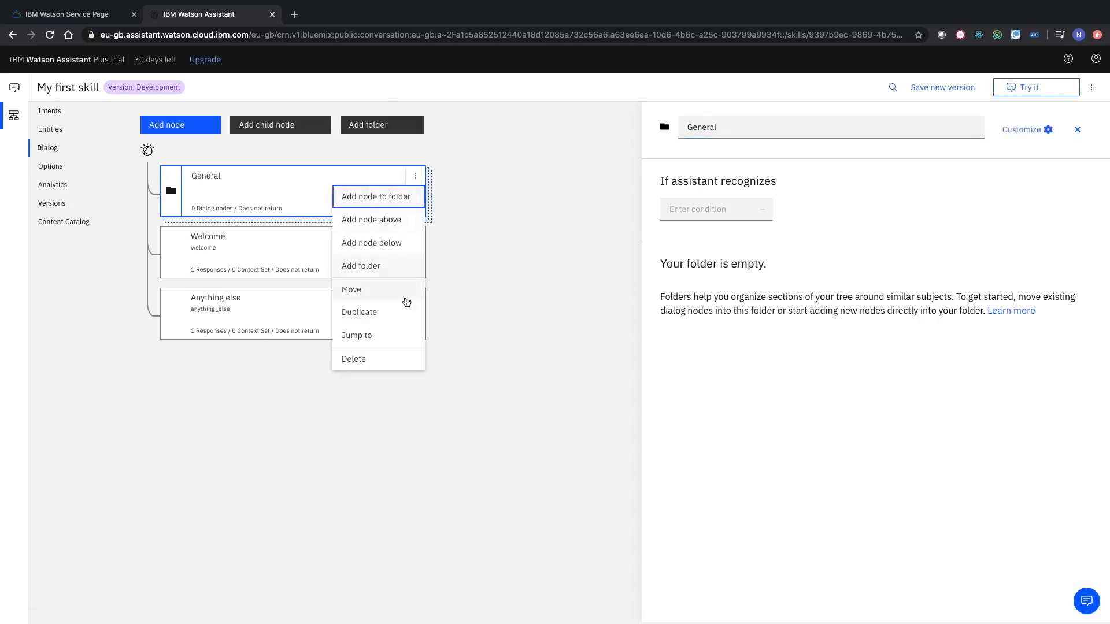
pyautogui.click(401, 292)
pyautogui.click(362, 252)
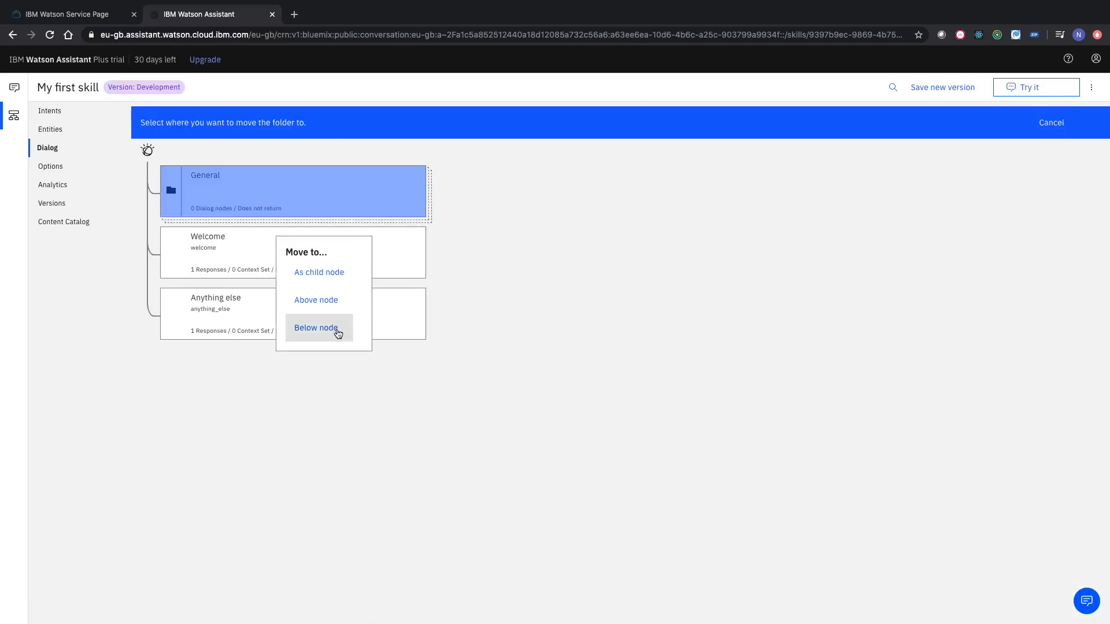
pyautogui.click(338, 328)
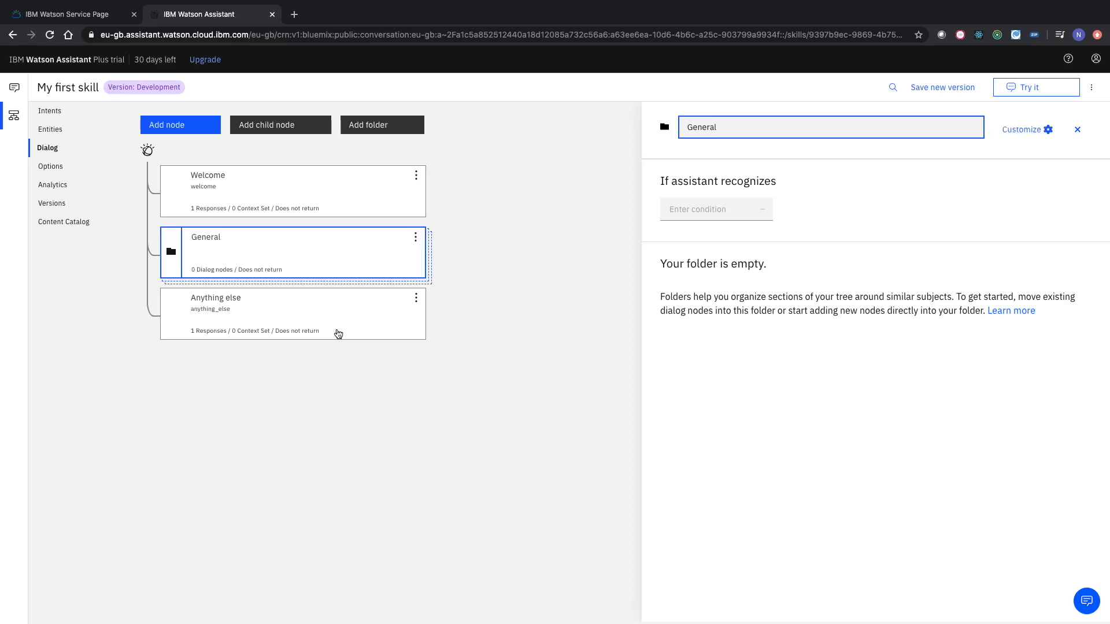
# Step: Add a node inside the General folder and name it "General Greeting"
pyautogui.click(415, 238)
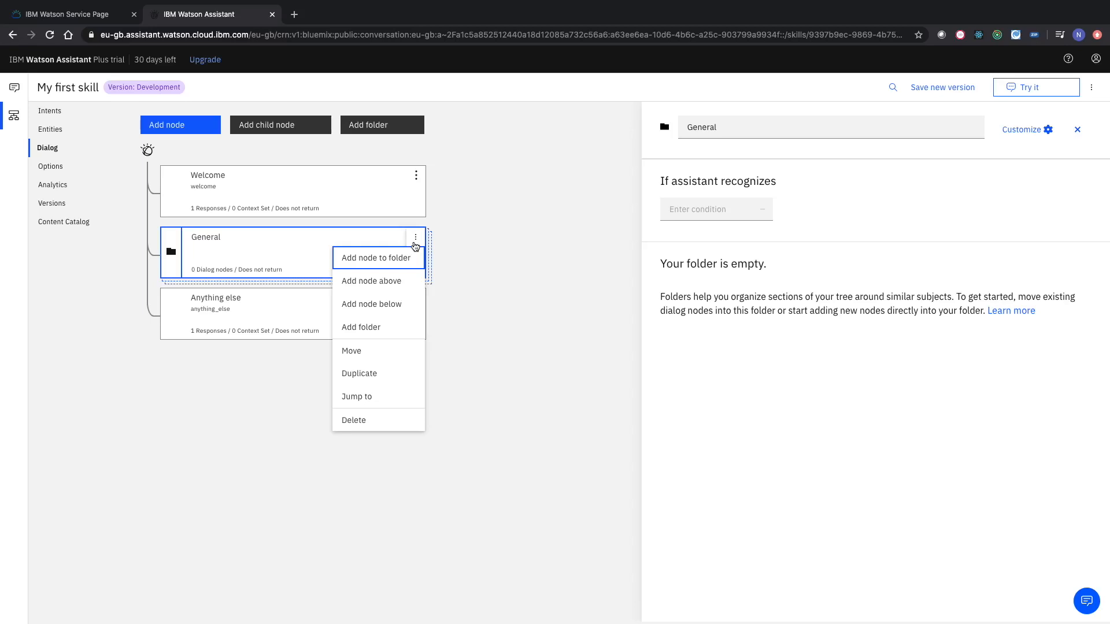
pyautogui.click(405, 263)
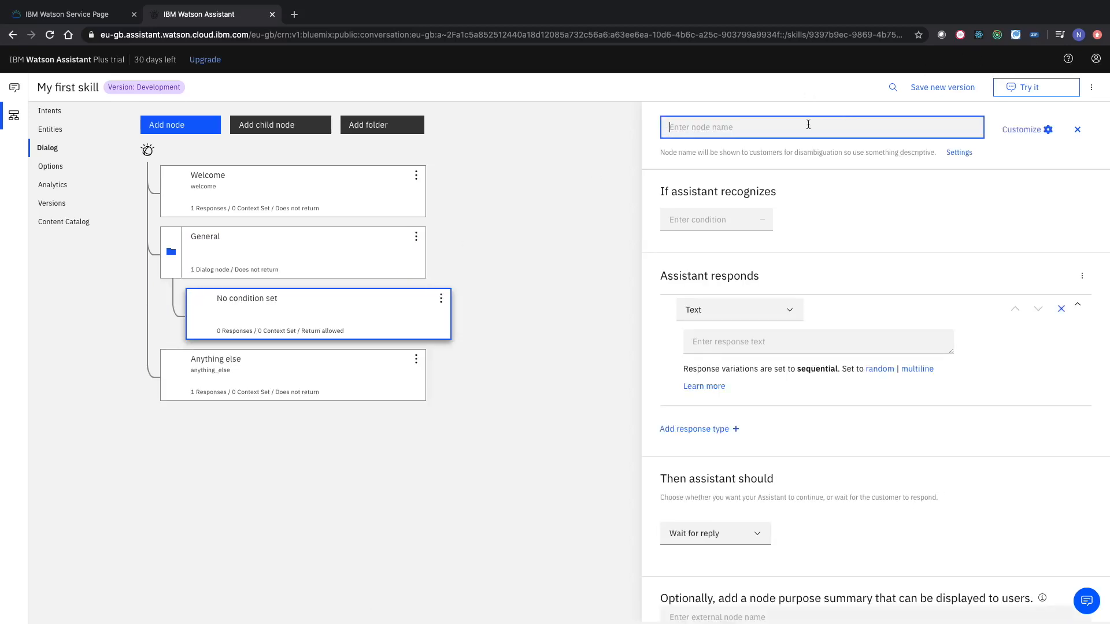
pyautogui.write('General ')
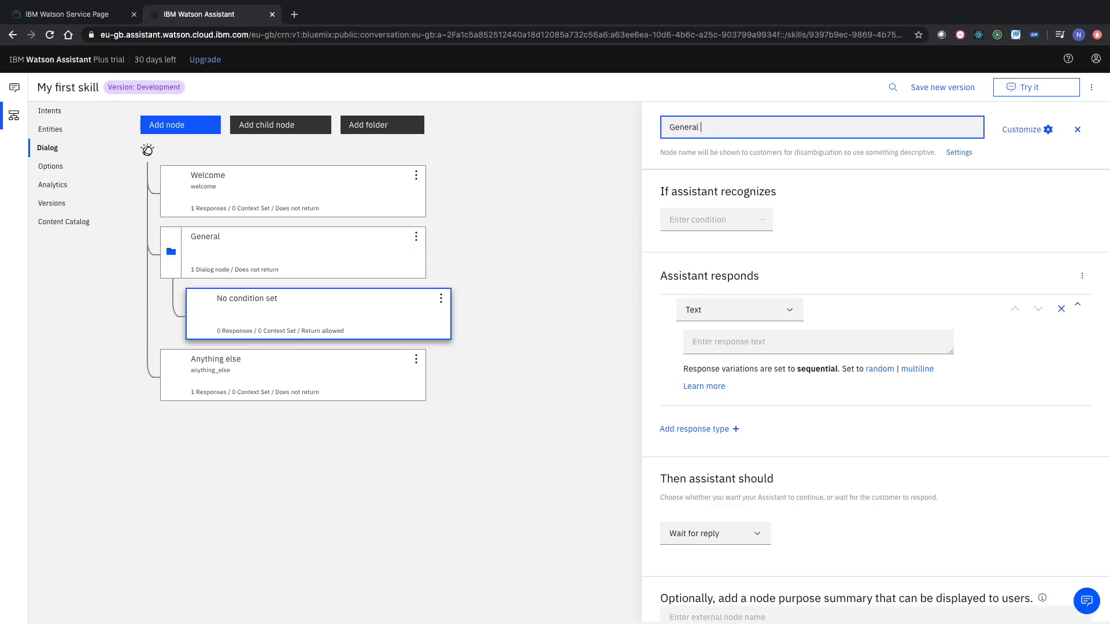
pyautogui.write('Greeting')
# Step: Set the General Greeting node's recognition condition to the #General_Greetings intent
pyautogui.click(699, 215)
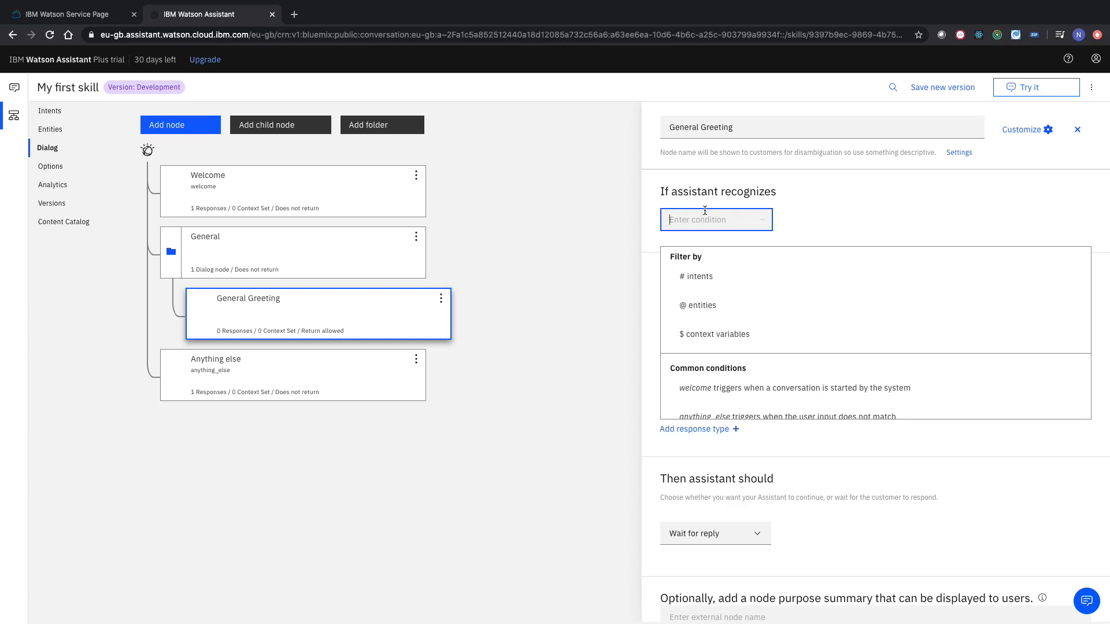
pyautogui.write('#')
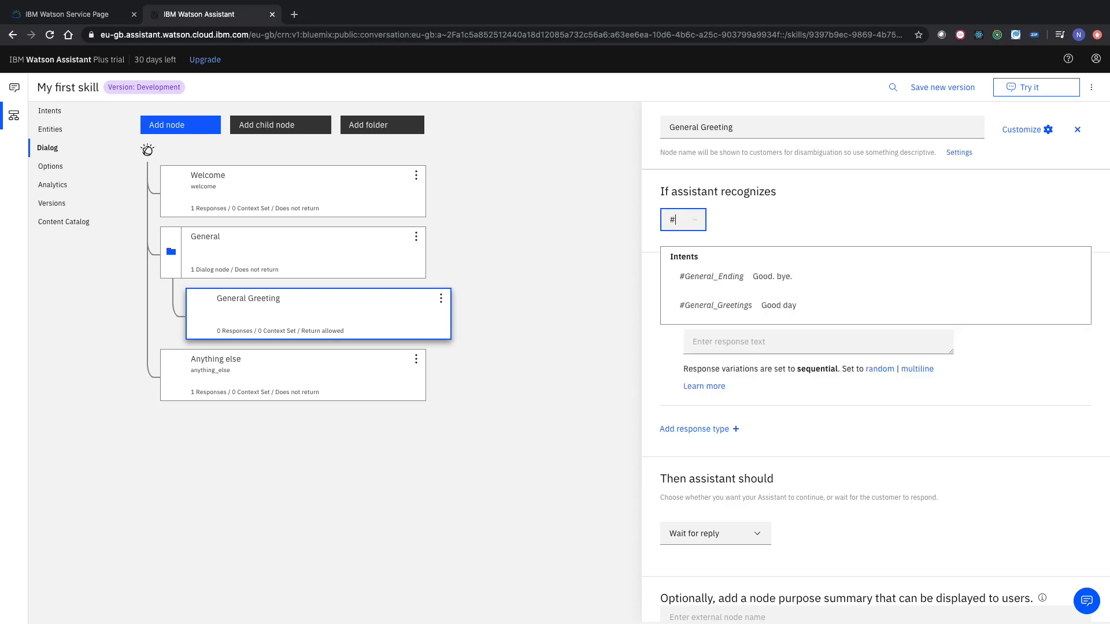
pyautogui.write('Gen')
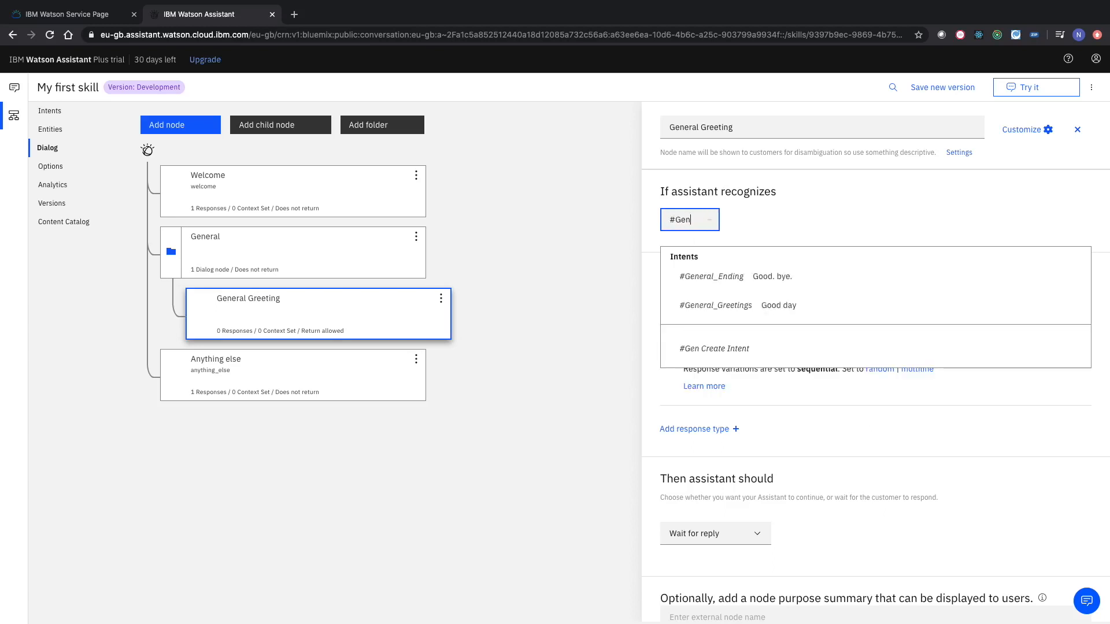
pyautogui.click(733, 304)
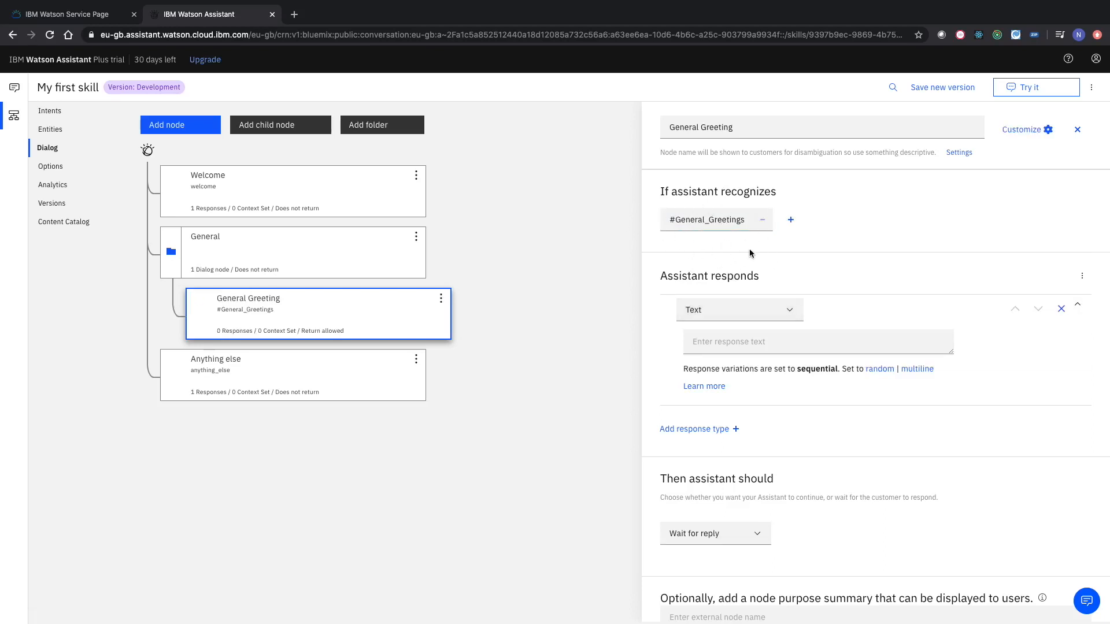
# Step: Enter "Hey how's it going?! Anything I can help you with?" as the General Greeting node's text response
pyautogui.click(743, 351)
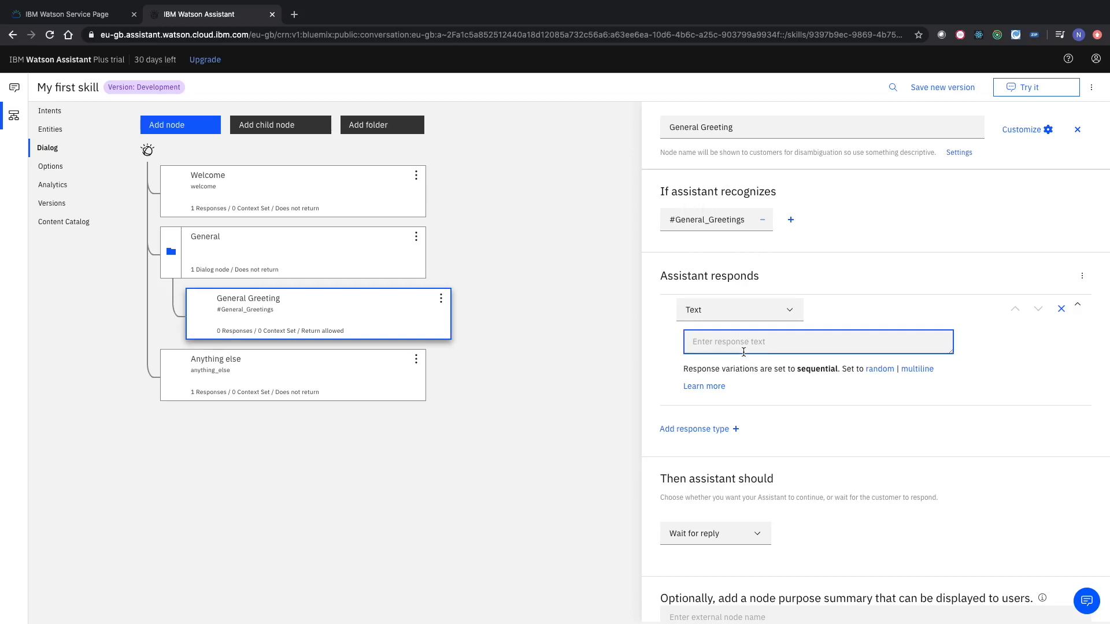
pyautogui.write("Hey how's it going?")
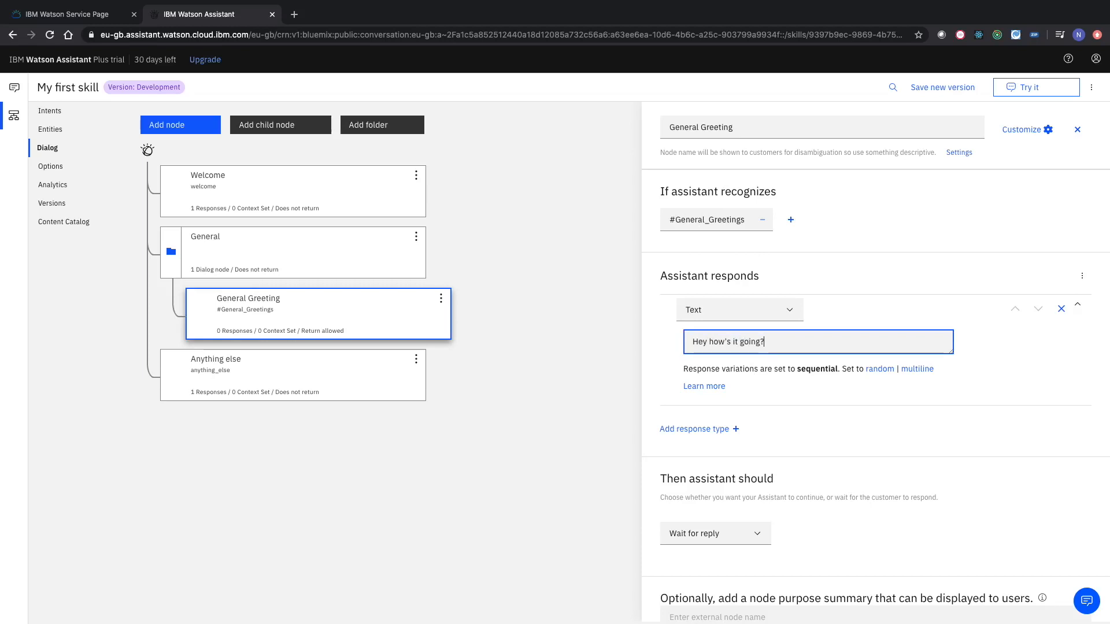
pyautogui.write('! Anything I can he,p')
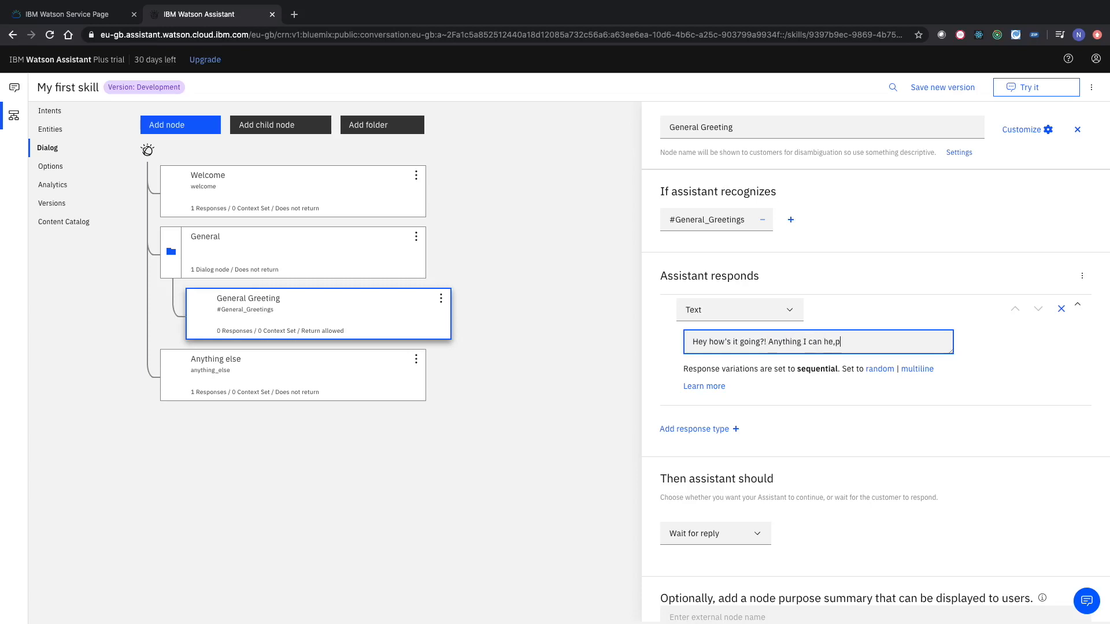
pyautogui.press('BackSpace')
pyautogui.press('BackSpace')
pyautogui.write('lp you with?')
pyautogui.click(491, 313)
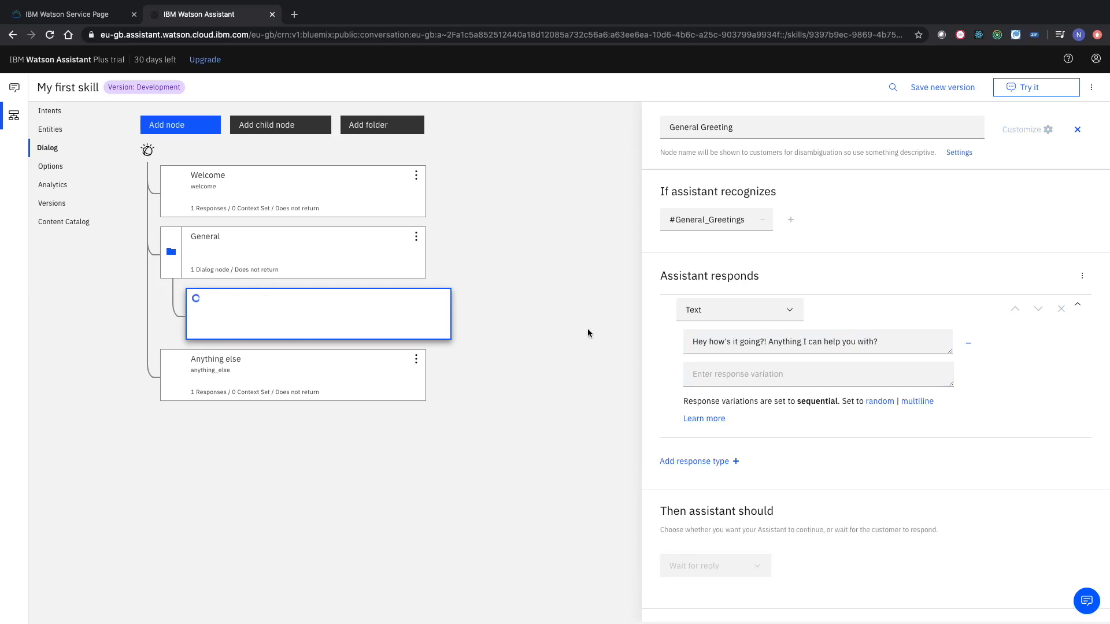
# Step: Test the assistant by sending "hello" in a cleared test conversation, and close the test pane
pyautogui.click(1039, 93)
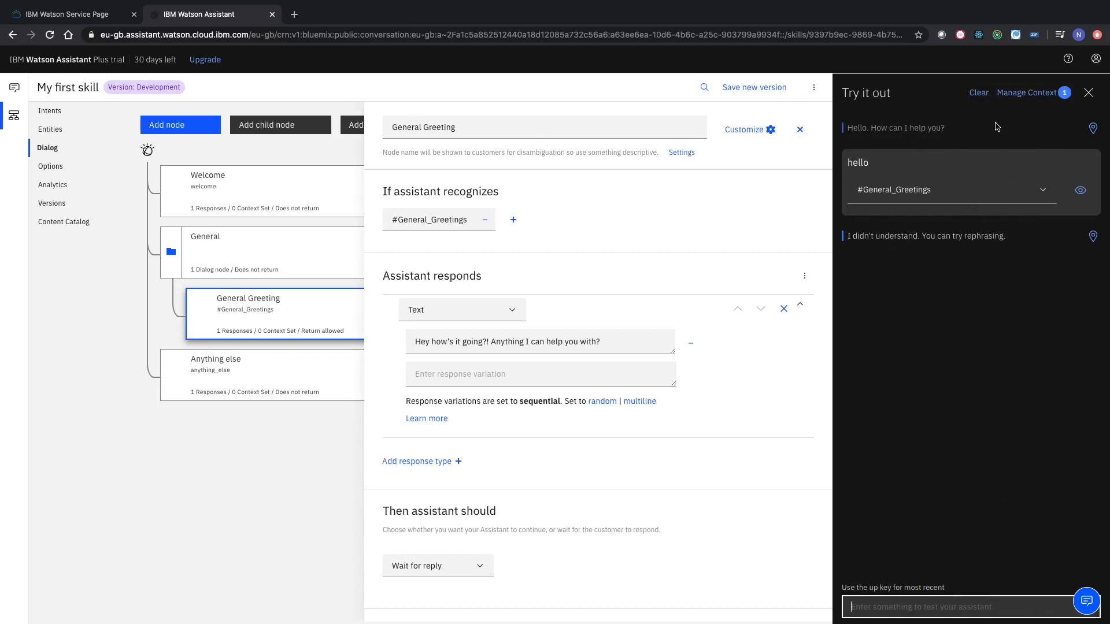
pyautogui.click(980, 97)
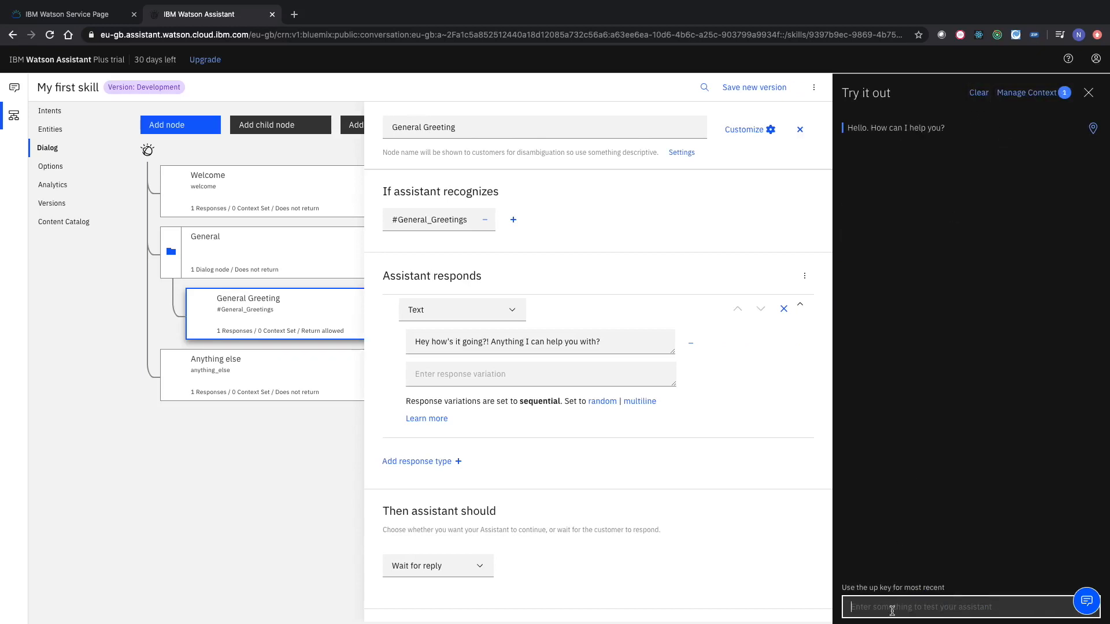
pyautogui.write('hello')
pyautogui.press('Return')
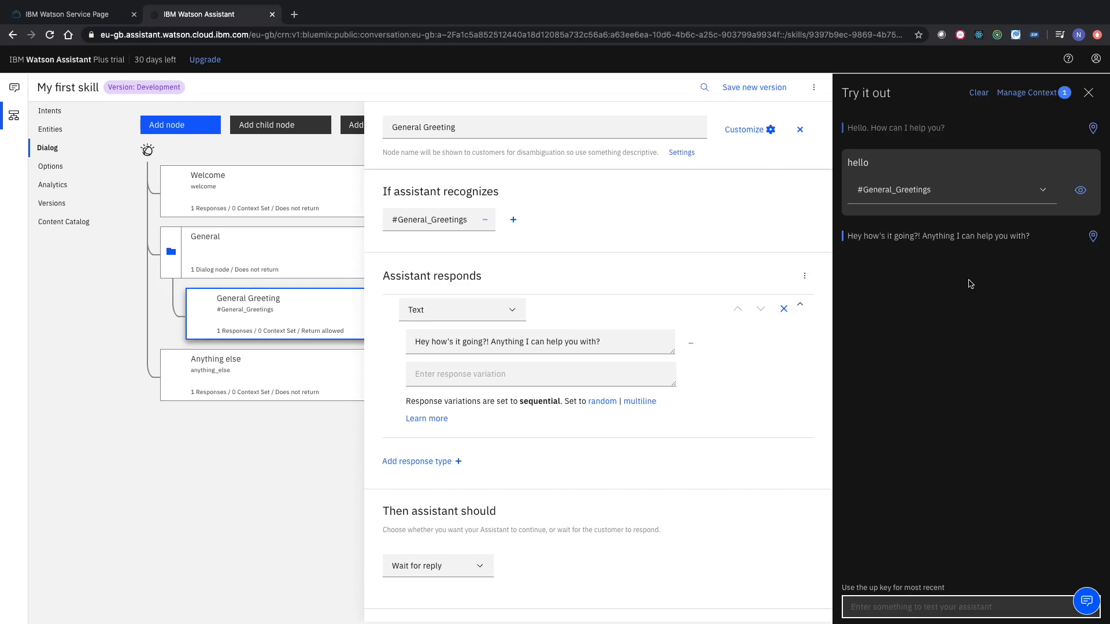
pyautogui.click(1097, 104)
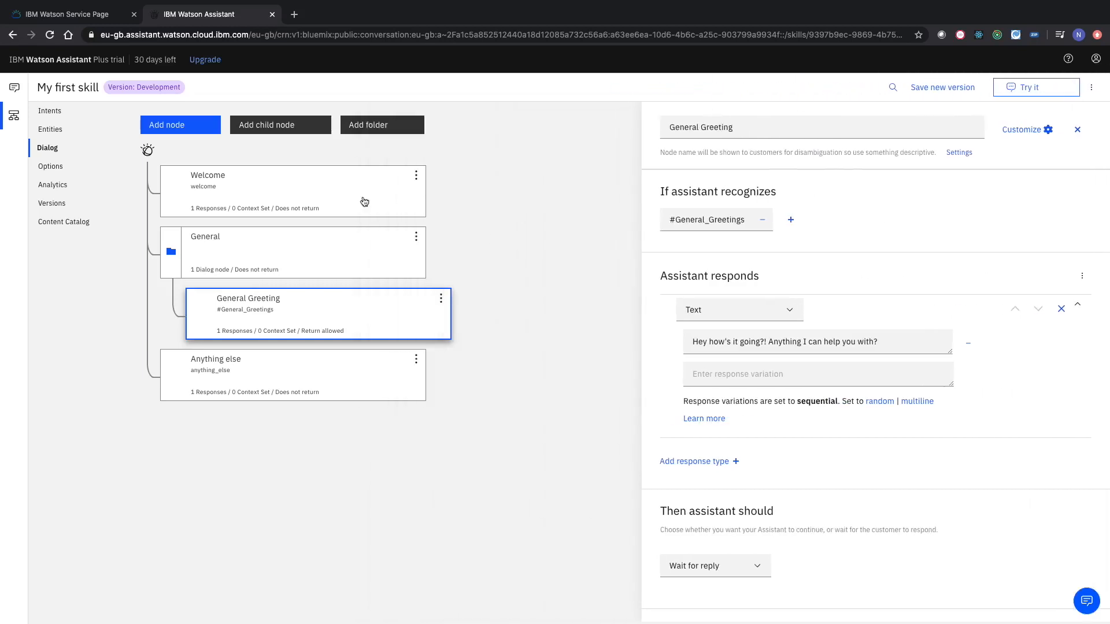
# Step: Add another node inside the General folder and name it "Goodbyes"
pyautogui.click(417, 237)
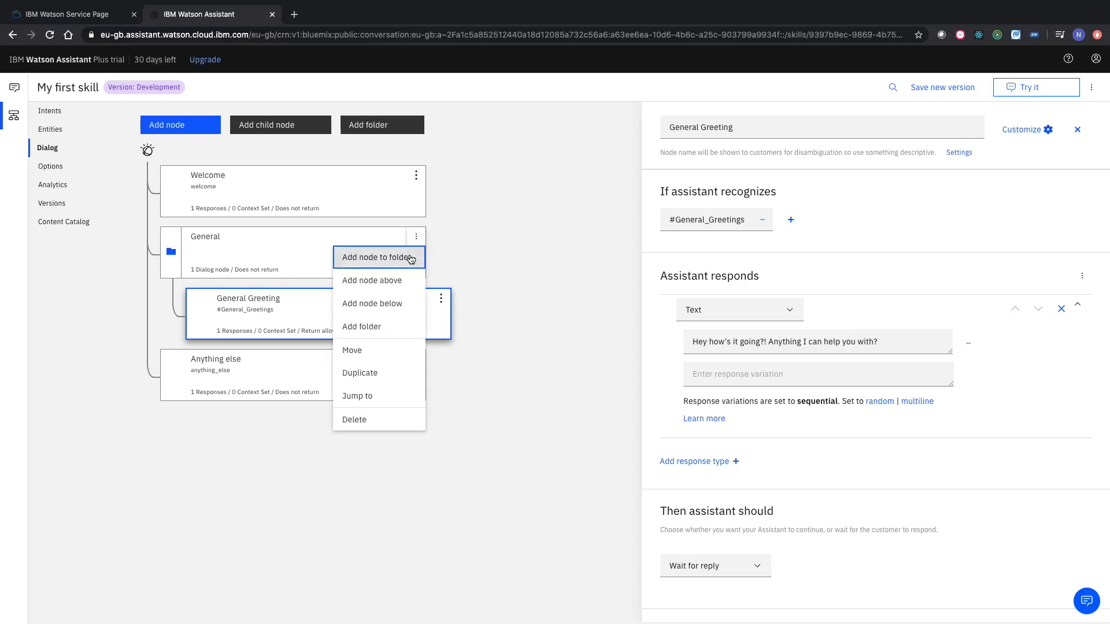
pyautogui.click(410, 256)
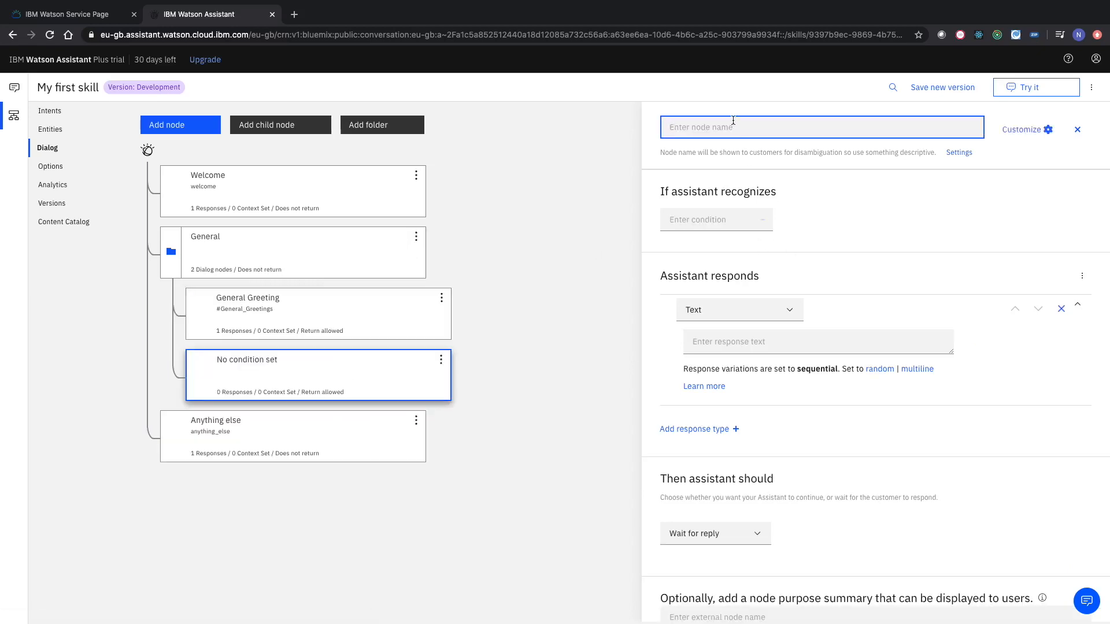
pyautogui.write('General ')
pyautogui.write('Gr')
pyautogui.hotkey('ctrl', 'a')
pyautogui.write('Goodbyes')
# Step: Set the Goodbyes node's recognition condition to the #General_Ending intent
pyautogui.click(708, 215)
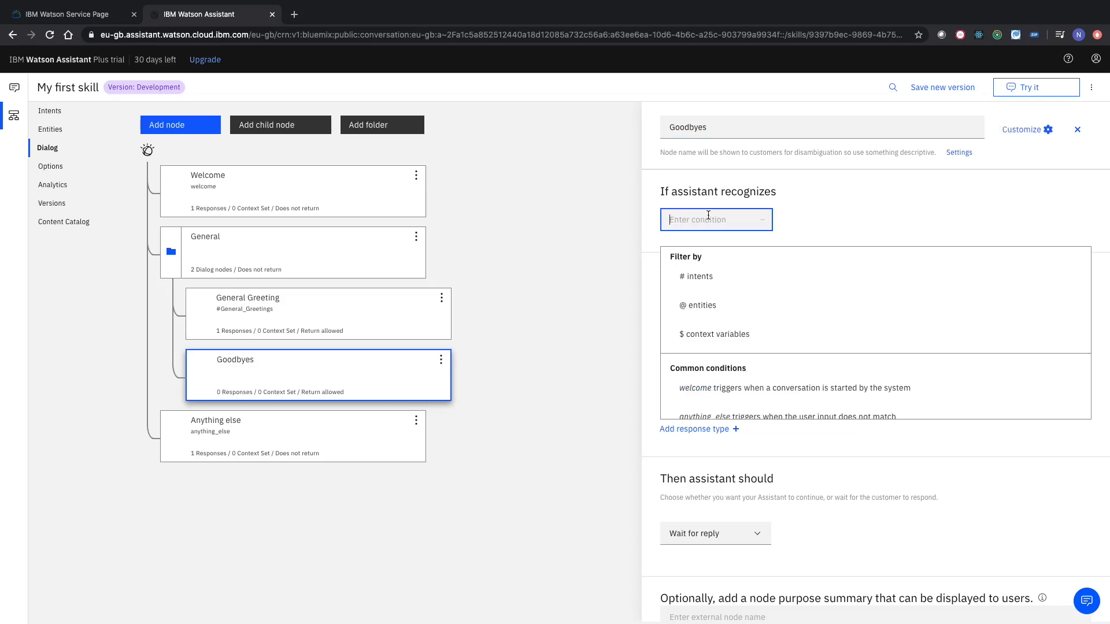
pyautogui.write('#')
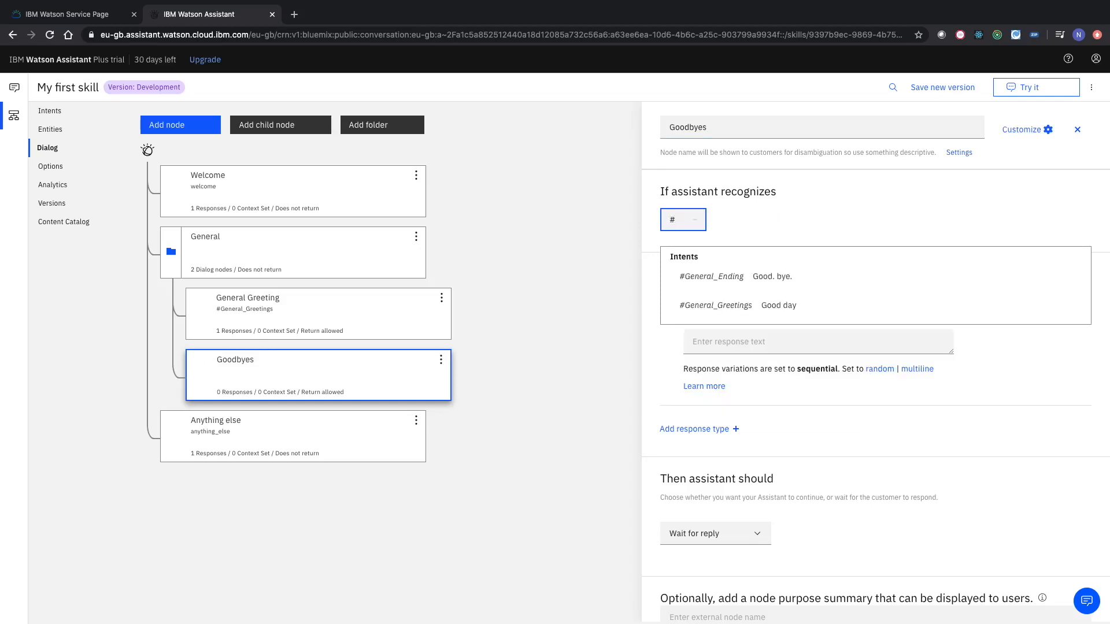
pyautogui.write('Gen')
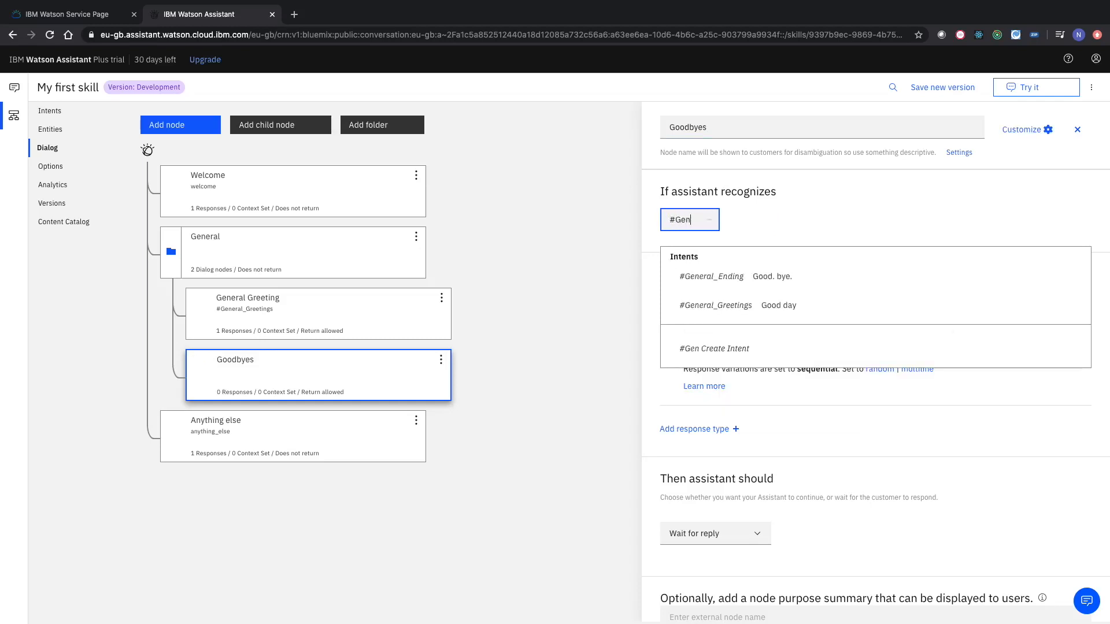
pyautogui.click(731, 278)
# Step: Enter "Catch ya later! Thanks for chatting." as the Goodbyes node's text response
pyautogui.click(784, 341)
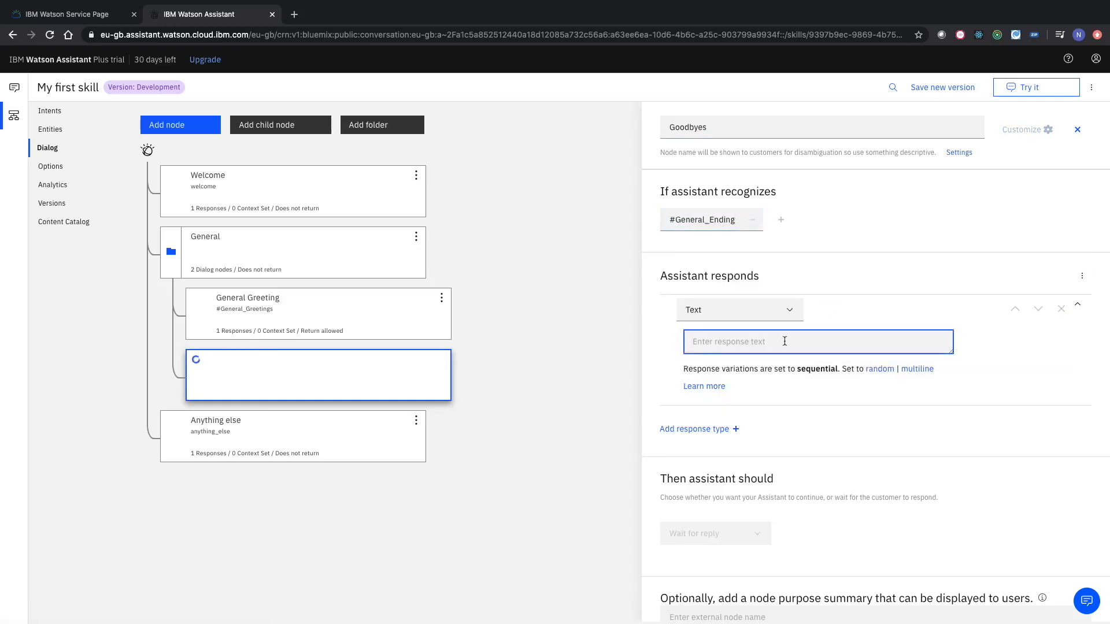
pyautogui.click(785, 341)
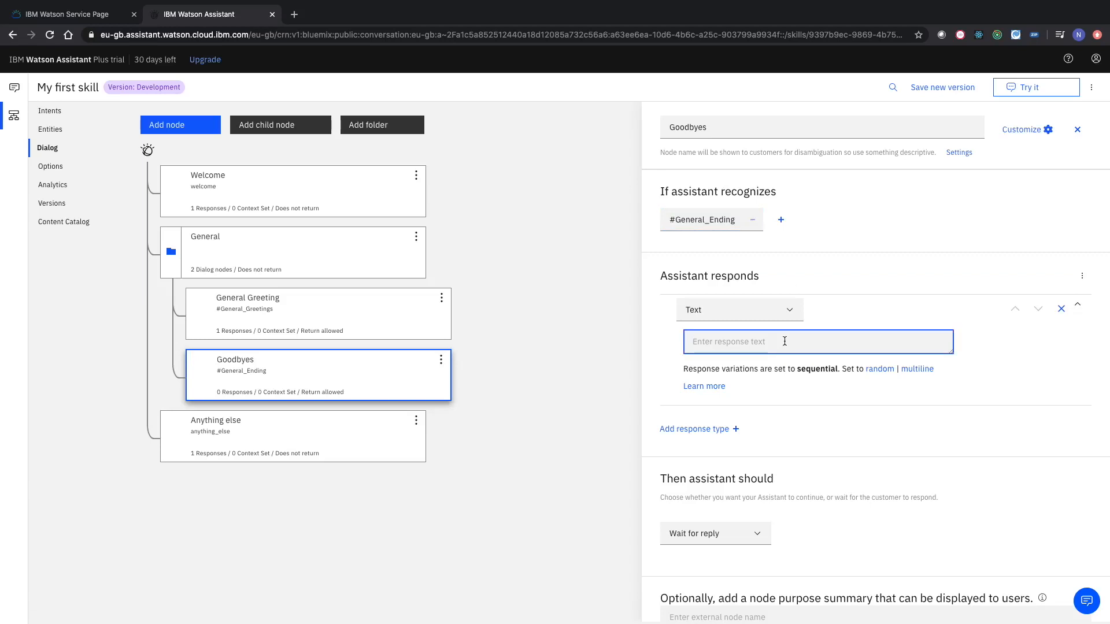
pyautogui.write('Catch ya laye')
pyautogui.press('BackSpace')
pyautogui.write('ter! Thanks for h')
pyautogui.press('BackSpace')
pyautogui.write('chatting.')
pyautogui.click(584, 316)
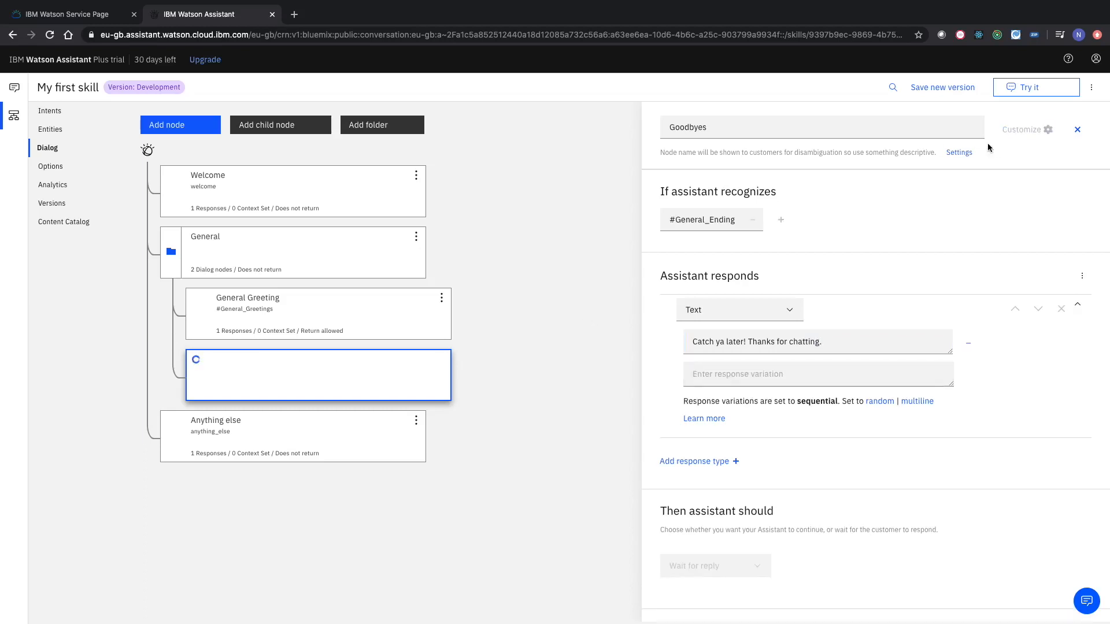
# Step: Test the Goodbyes node by sending "goodbye" in the test conversation
pyautogui.click(1025, 95)
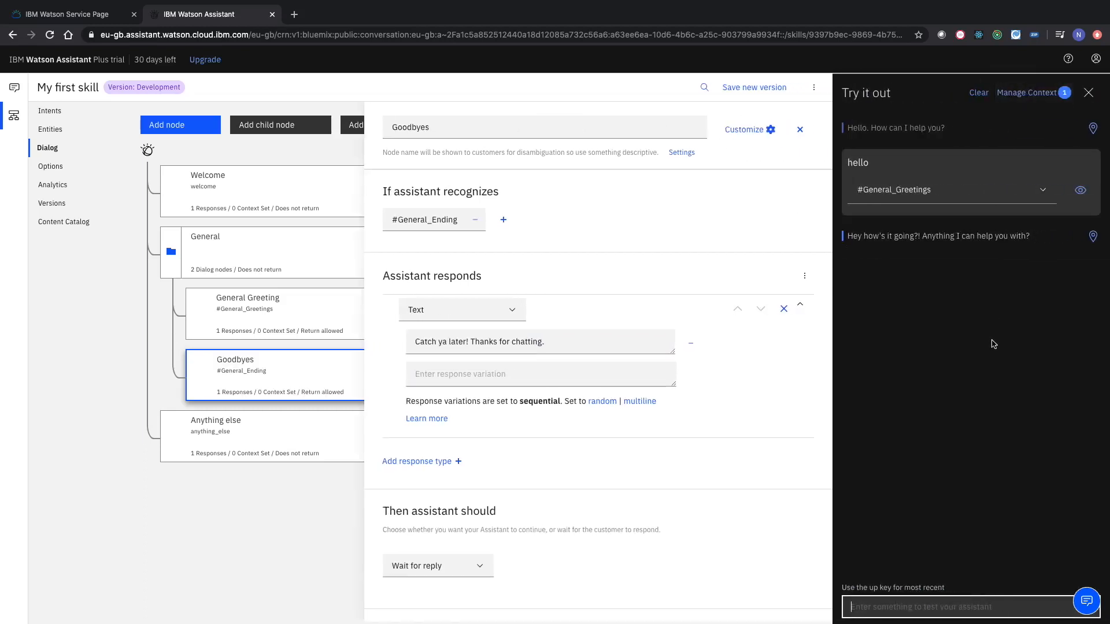
pyautogui.write('goodbye')
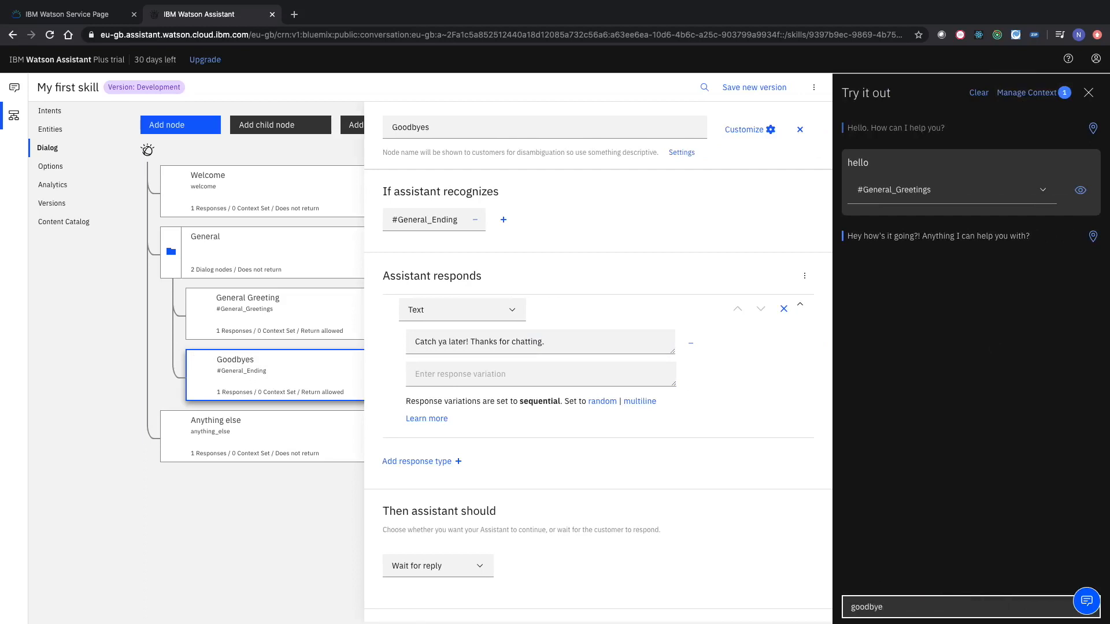
pyautogui.press('Return')
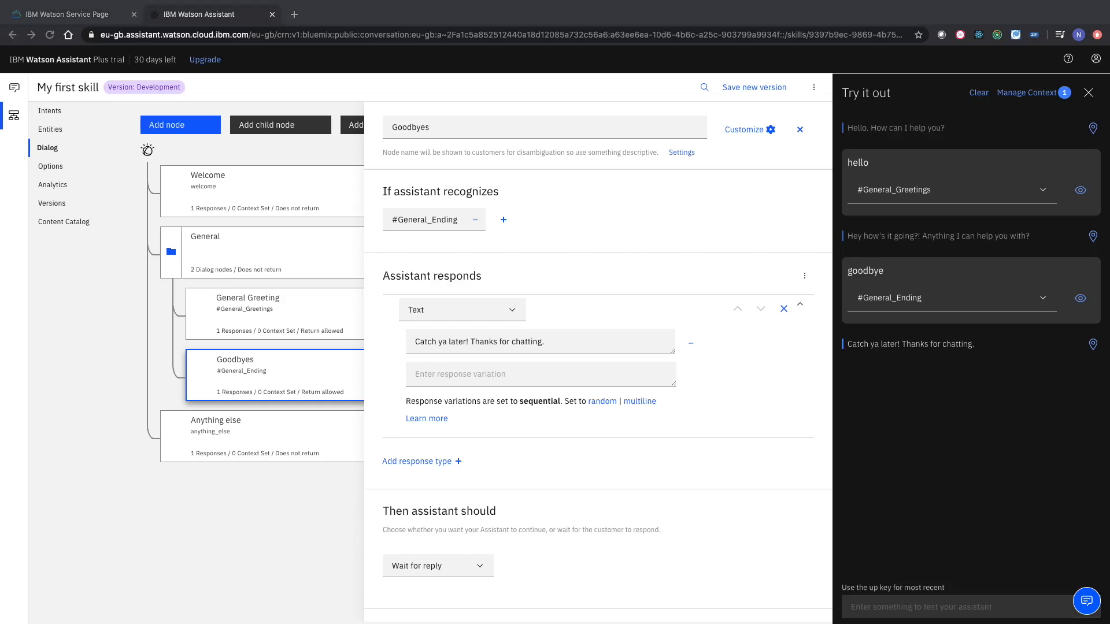
pyautogui.click(51, 114)
pyautogui.click(50, 113)
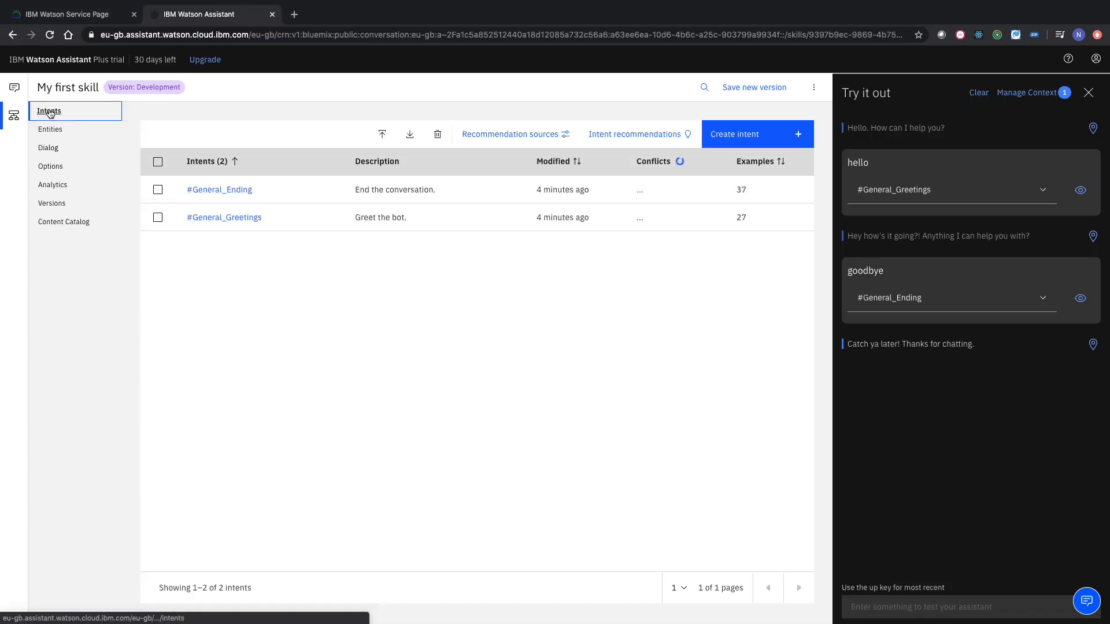
pyautogui.click(49, 149)
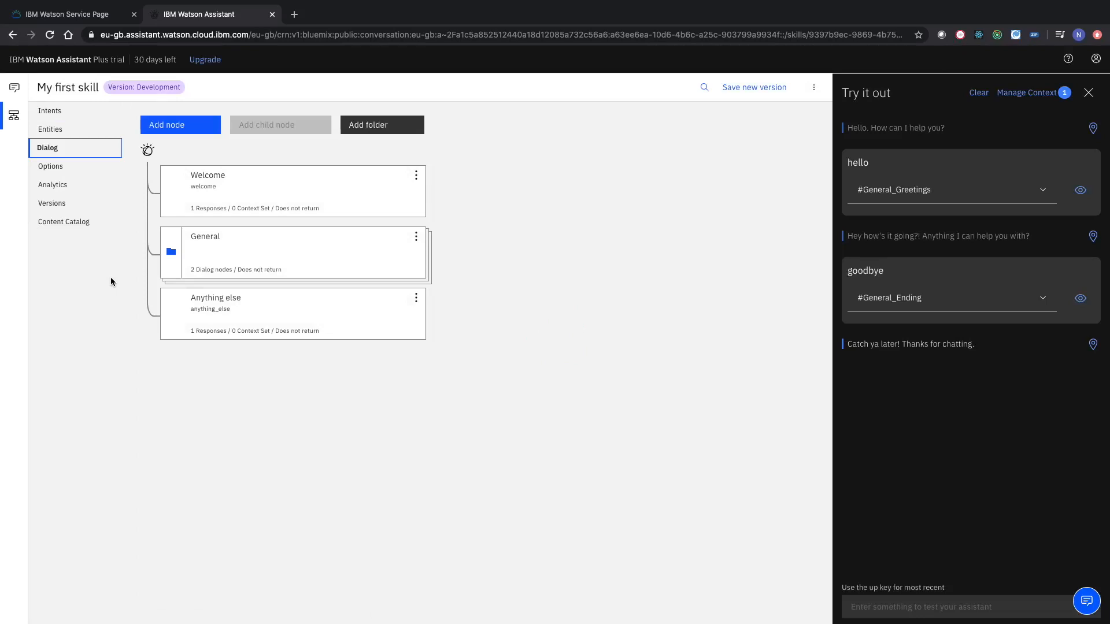
# Step: Create a new intent named #Menu, leaving its description empty
pyautogui.click(58, 119)
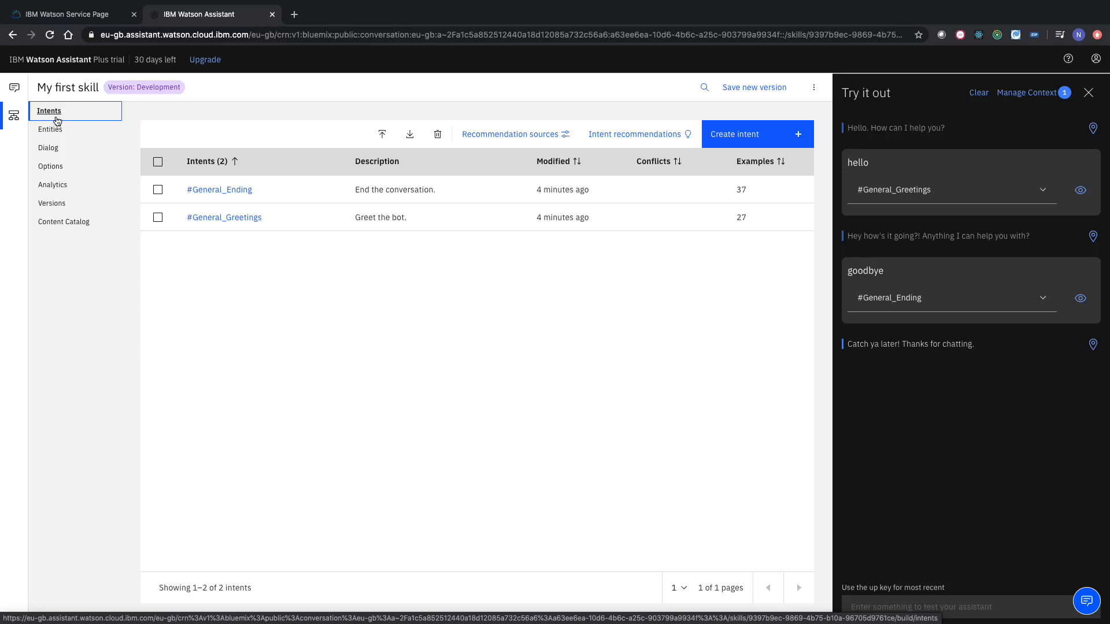
pyautogui.click(730, 144)
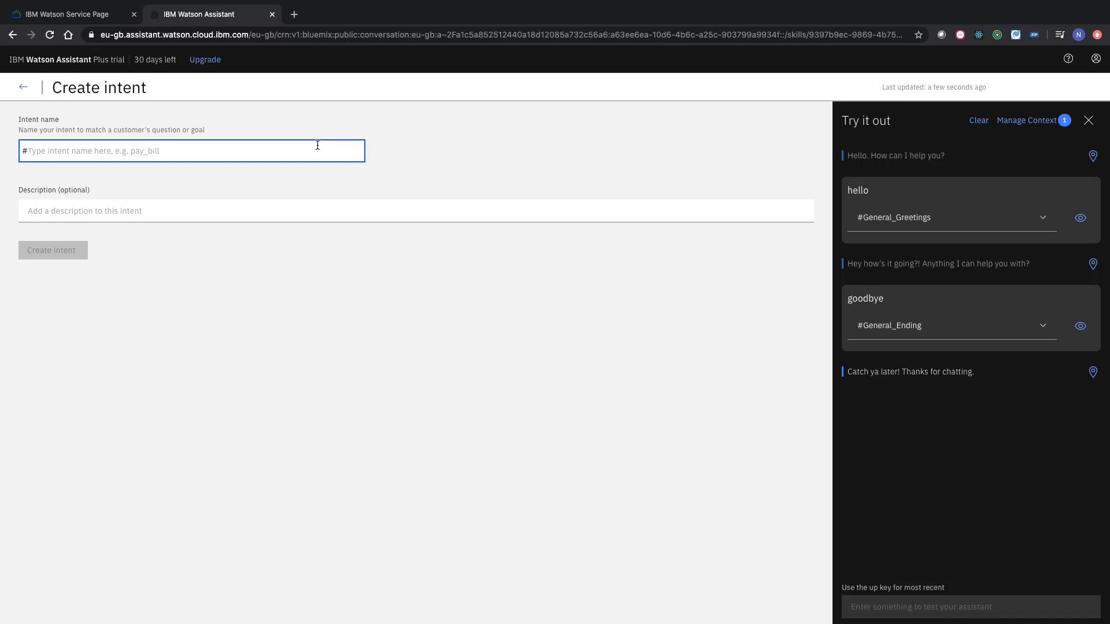
pyautogui.write('Menu')
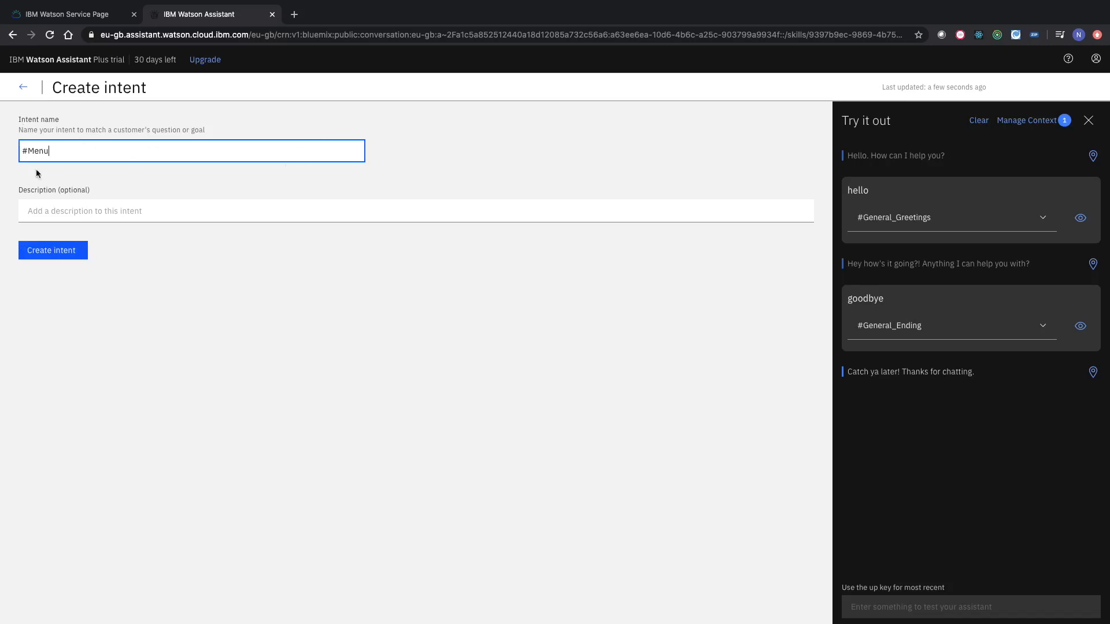
pyautogui.click(57, 256)
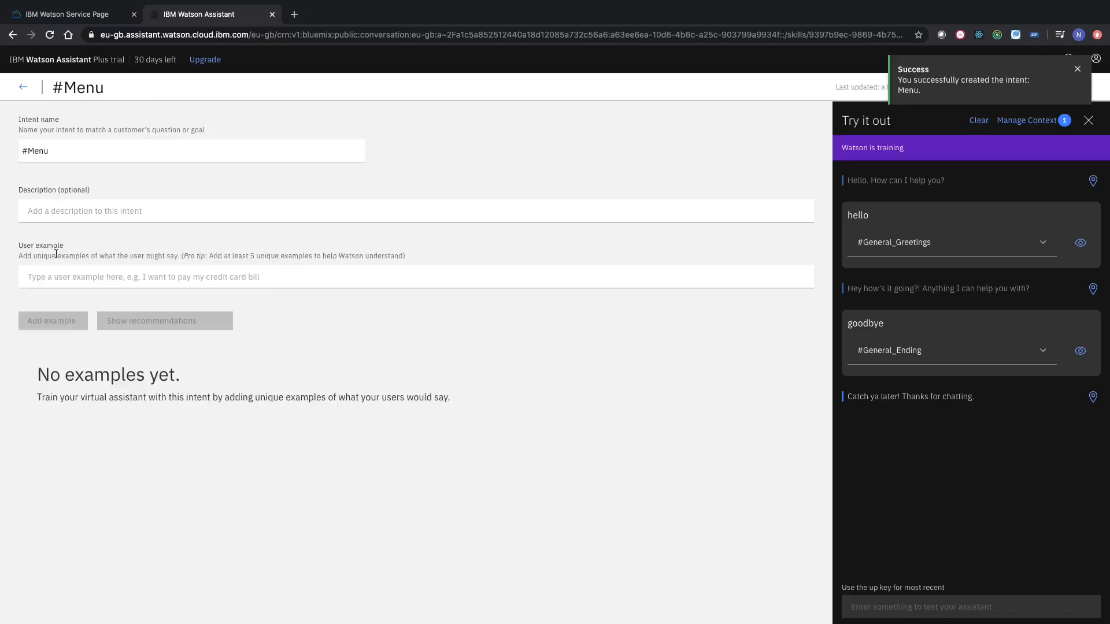
# Step: Add "What flavours are available?" as a user example of the #Menu intent
pyautogui.click(64, 281)
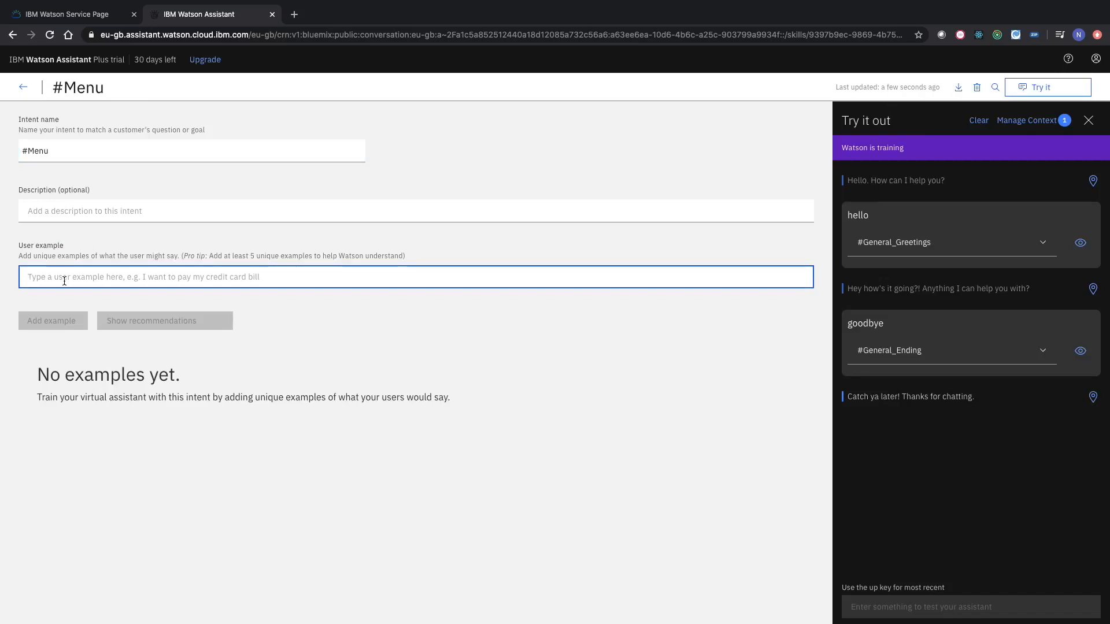
pyautogui.press('super+Tab')
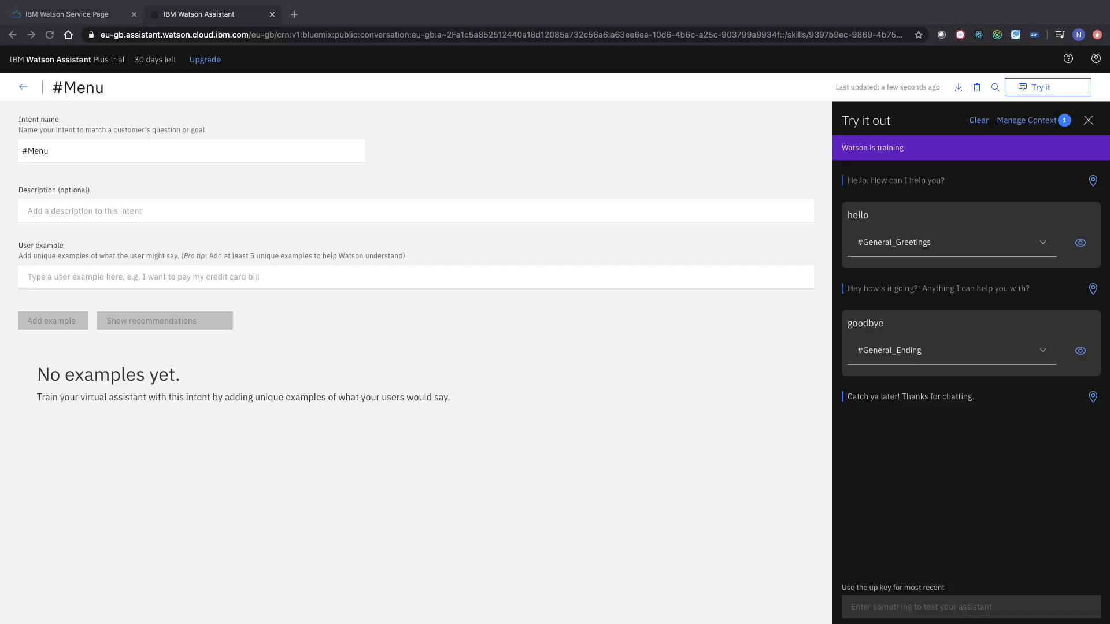
pyautogui.click(228, 280)
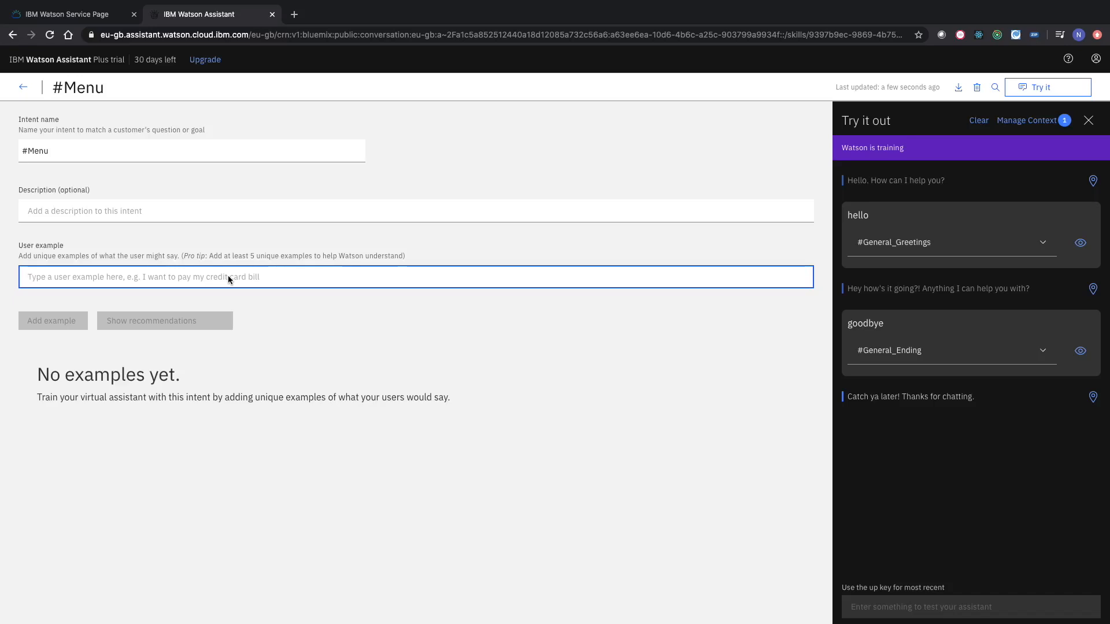
pyautogui.write('What ')
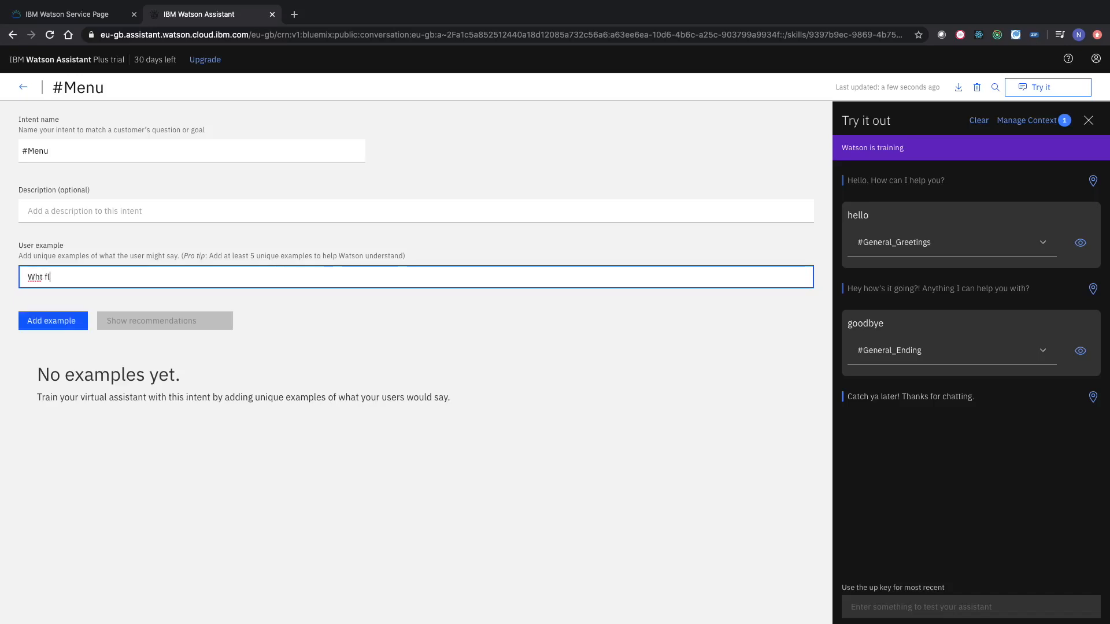
pyautogui.write('flavoyur')
pyautogui.press('BackSpace')
pyautogui.press('BackSpace')
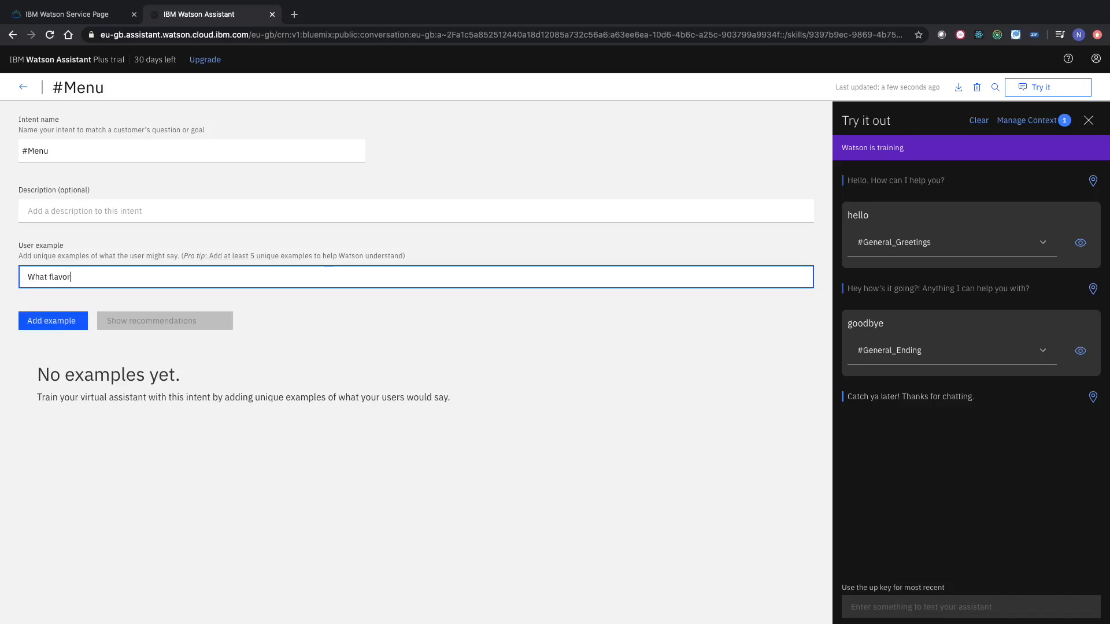
pyautogui.write('s are available')
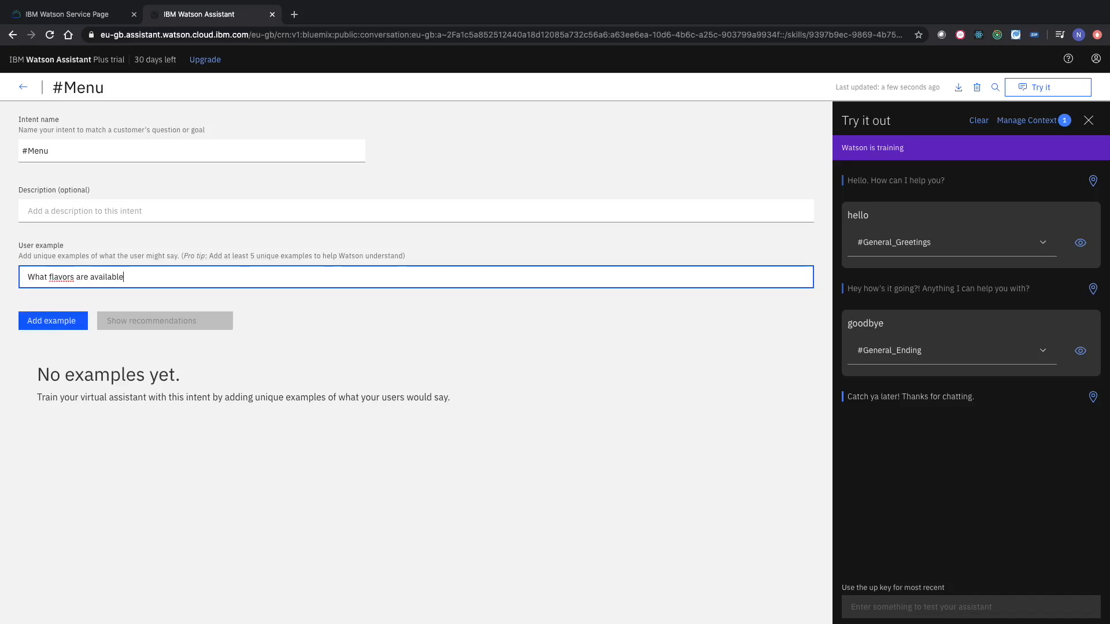
pyautogui.write('?')
pyautogui.click(66, 277)
pyautogui.write('u')
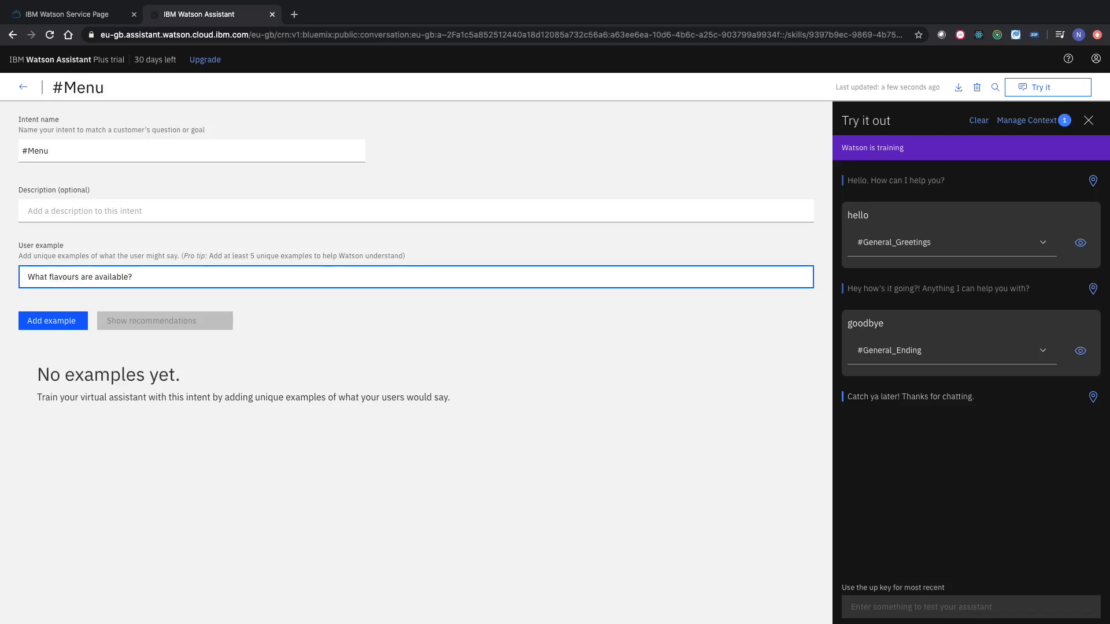
pyautogui.click(60, 320)
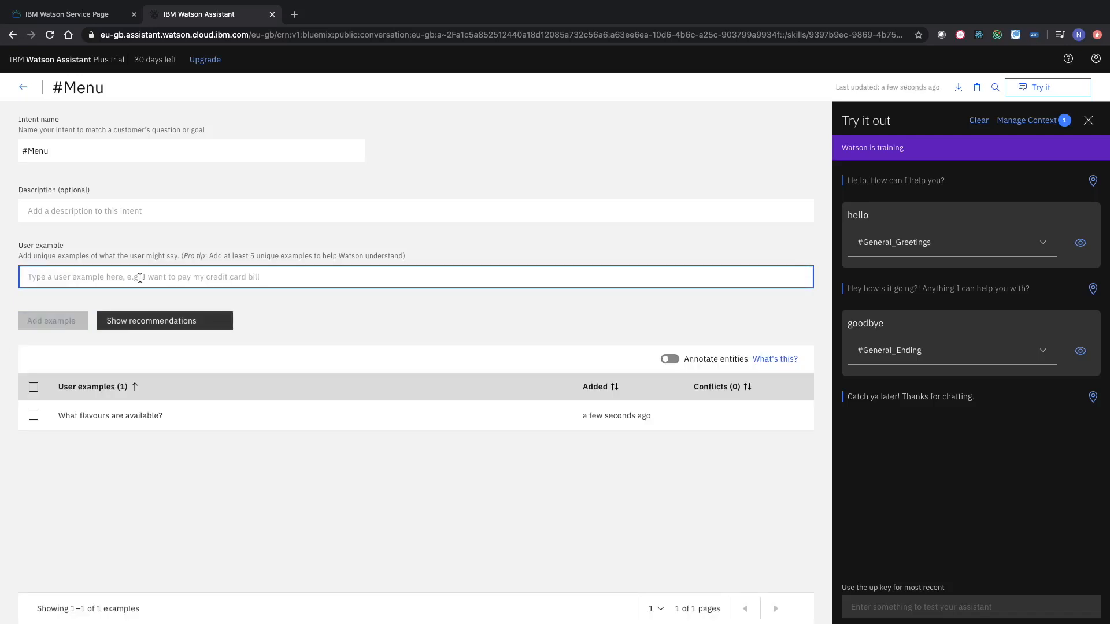
# Step: Add "Flavours" and "Flavour list" as further user examples of the #Menu intent
pyautogui.write('Flavo')
pyautogui.press('BackSpace')
pyautogui.press('BackSpace')
pyautogui.press('BackSpace')
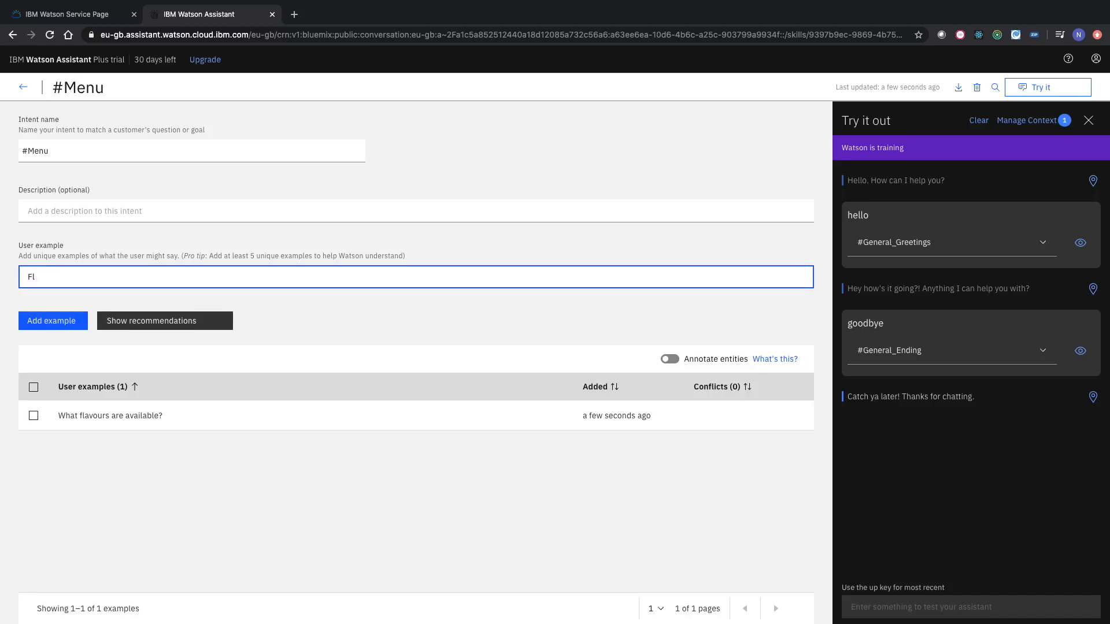
pyautogui.write('avours')
pyautogui.press('Tab')
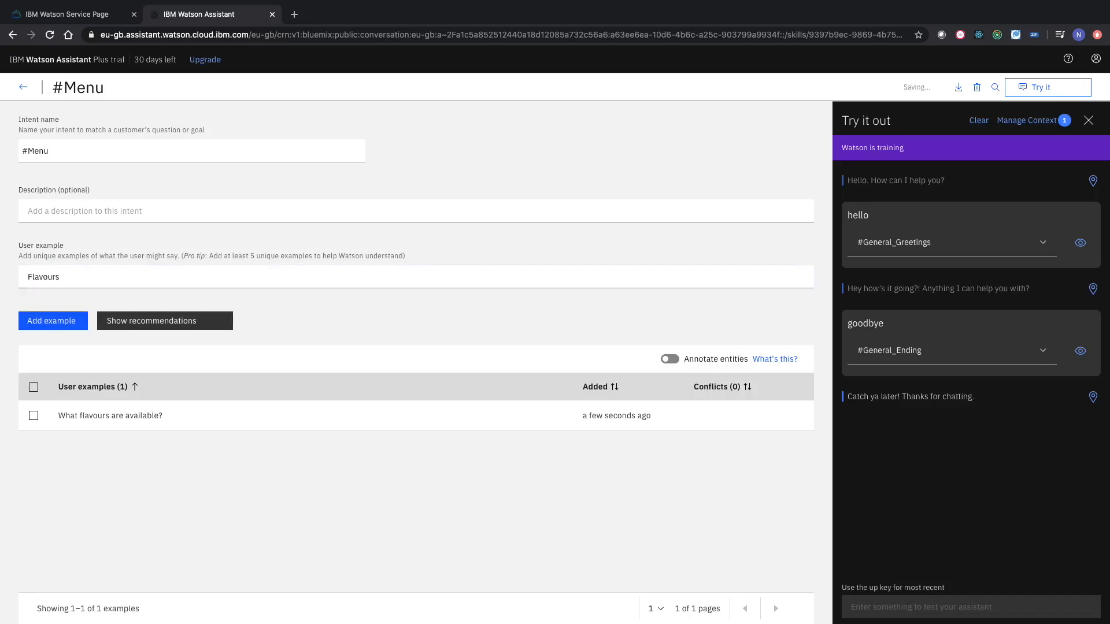
pyautogui.press('Return')
pyautogui.write('Flavour list')
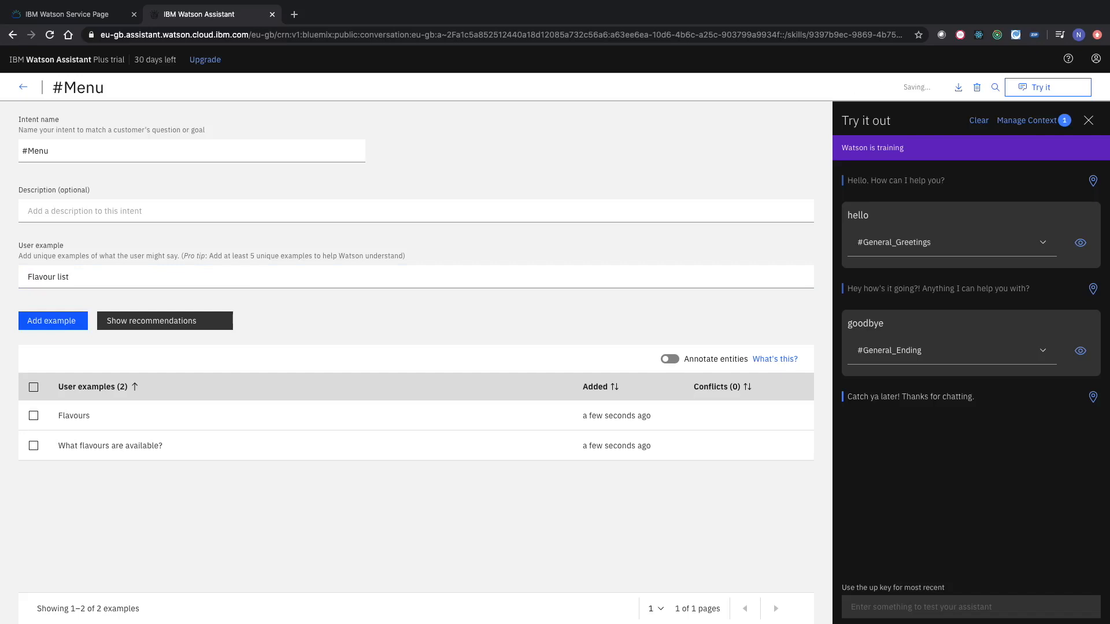
pyautogui.press('Return')
# Step: Add the user example "What flavours do you have today?" to the #Menu intent
pyautogui.write('Wha')
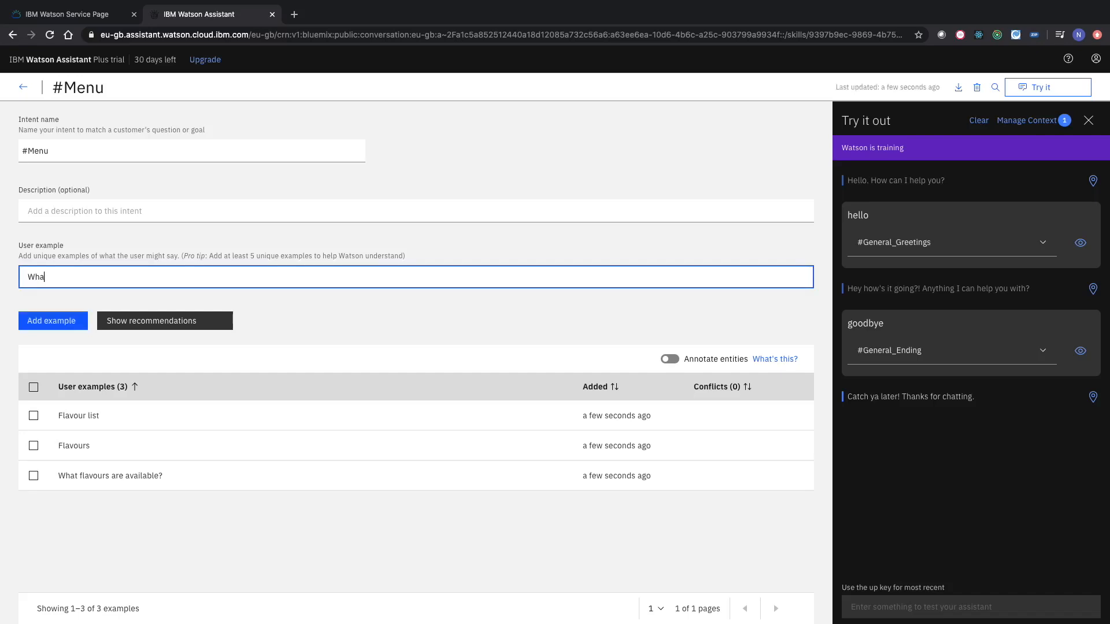
pyautogui.write('t flavours do you have toda')
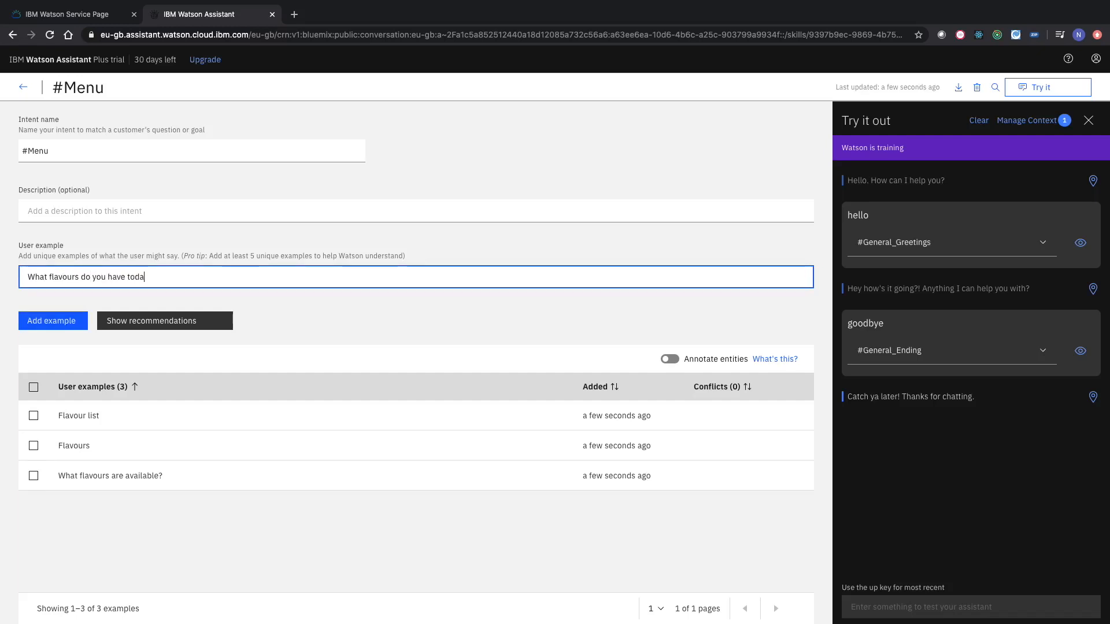
pyautogui.write('y?')
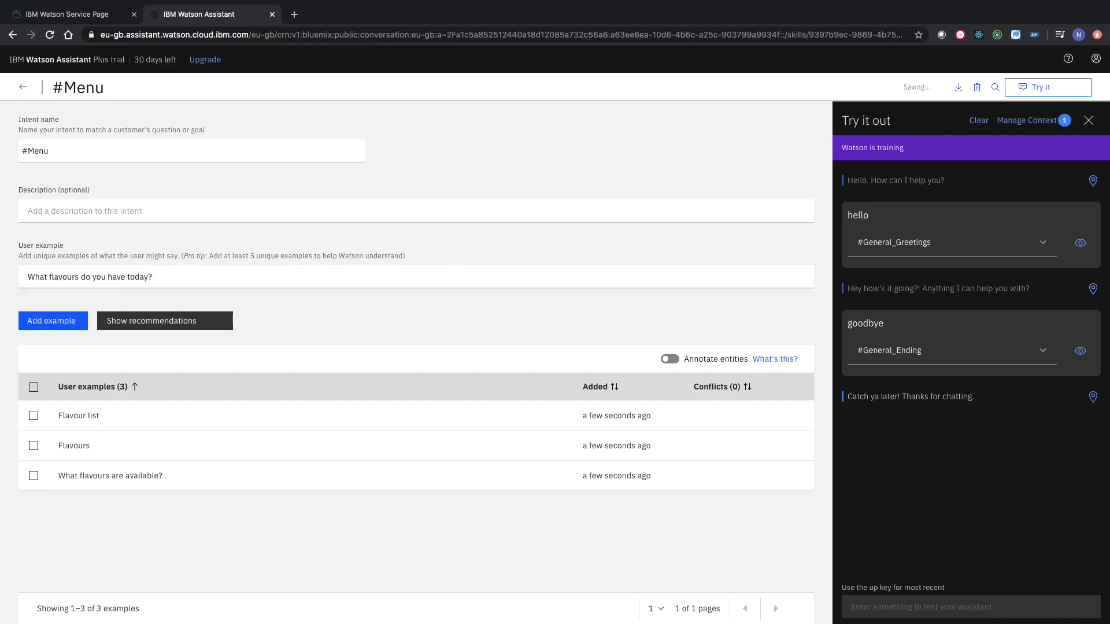
# Step: Add "Show me your menu" and "Can I see a menu!" as further user examples of the #Menu intent
pyautogui.press('Return')
pyautogui.write('Show me your menu')
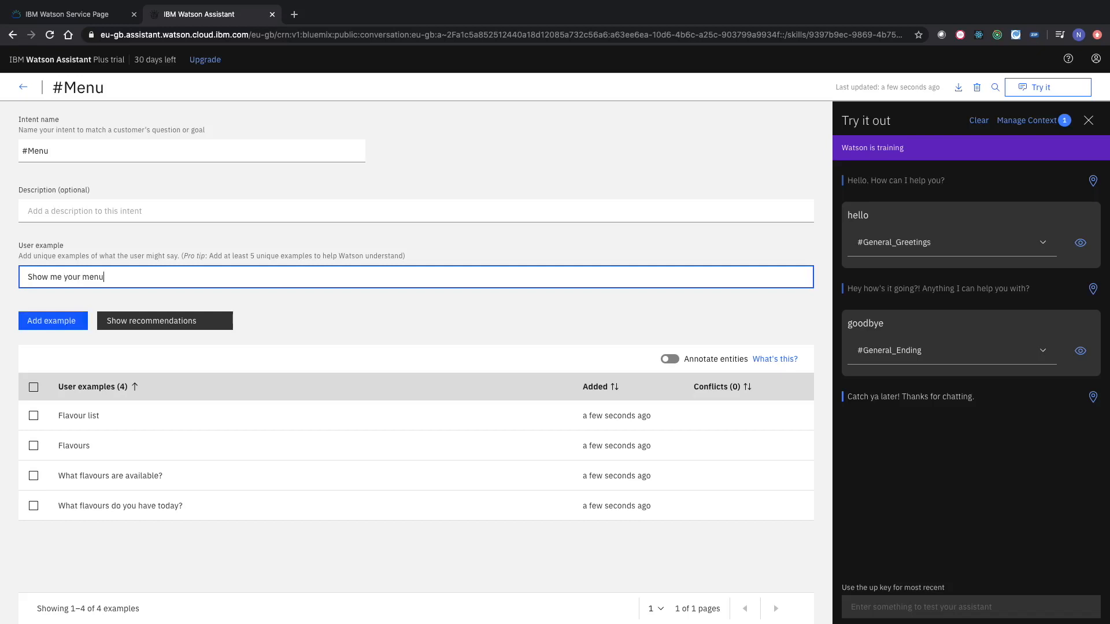
pyautogui.press('Return')
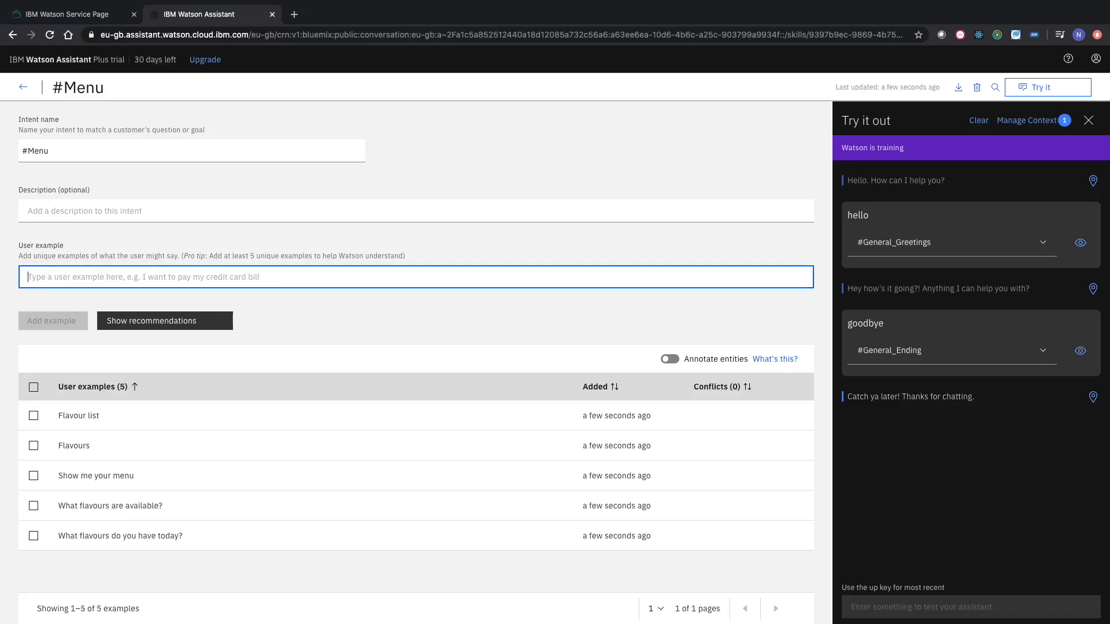
pyautogui.write('Can I see')
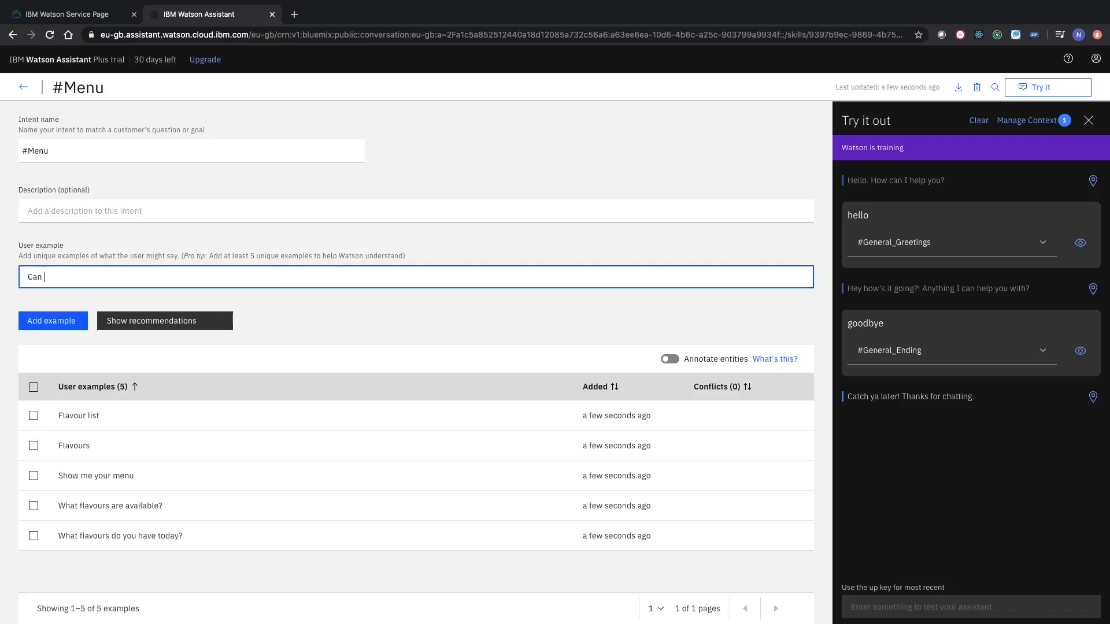
pyautogui.write(' a menu!')
pyautogui.click(77, 319)
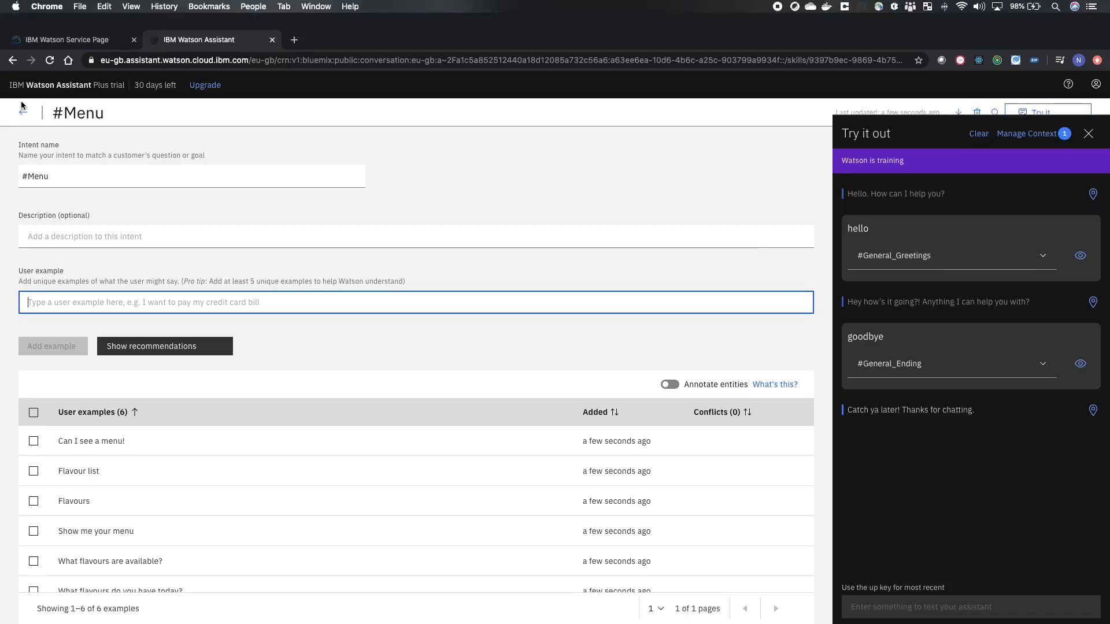
# Step: Return to the skill's dialog tree and create a new folder named About
pyautogui.click(23, 111)
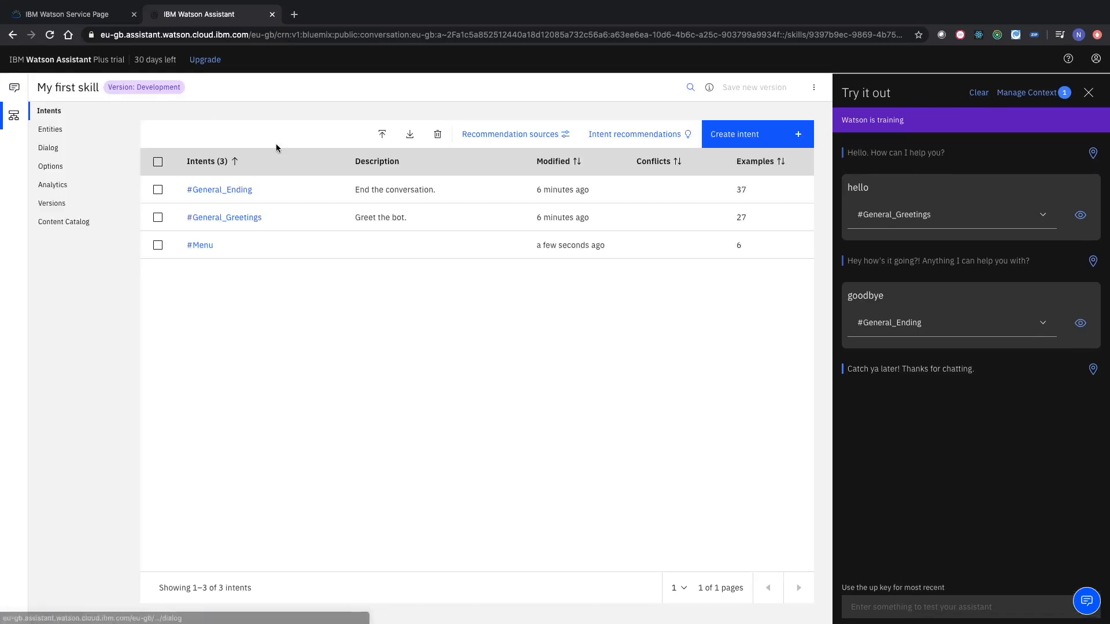
pyautogui.click(79, 149)
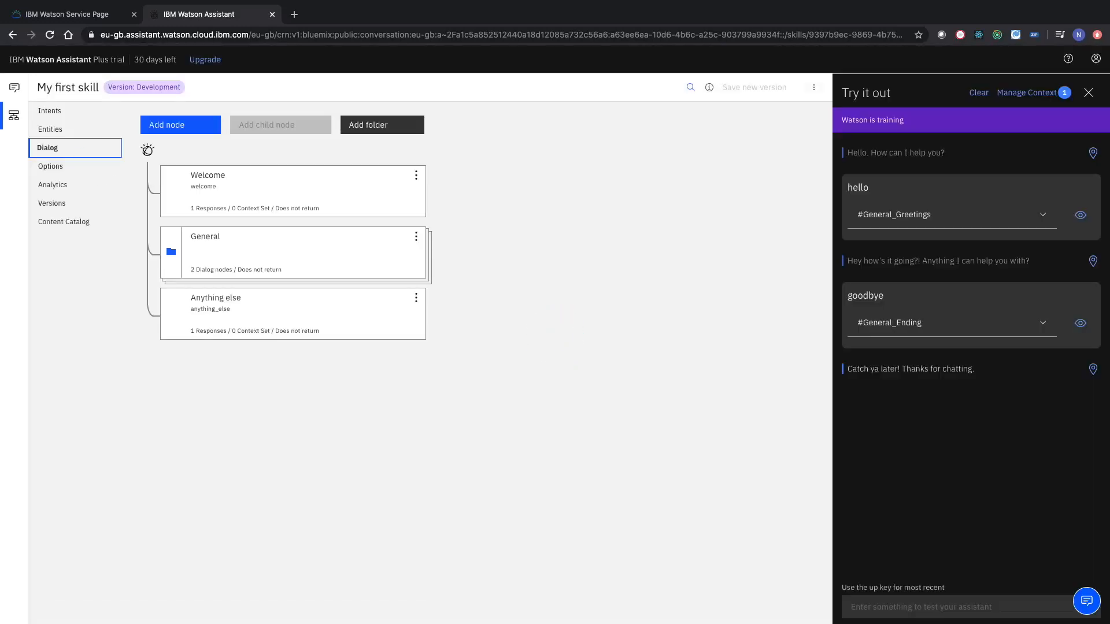
pyautogui.click(408, 130)
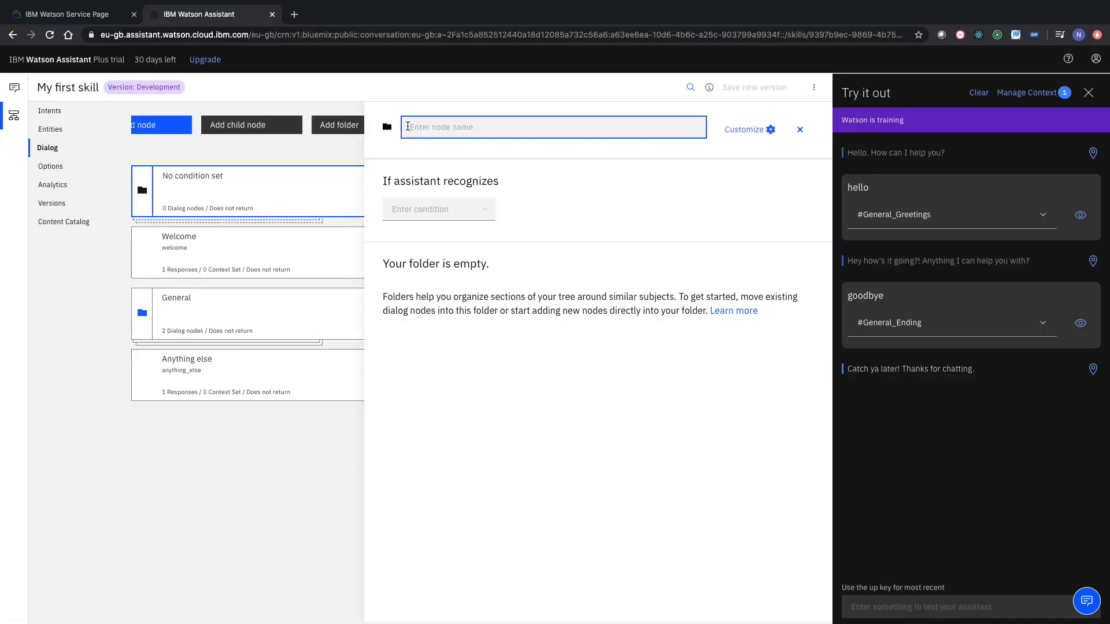
pyautogui.write('MenuRequest')
pyautogui.press('BackSpace')
pyautogui.press('BackSpace')
pyautogui.write('e')
pyautogui.hotkey('ctrl', 'a')
pyautogui.write('About')
pyautogui.click(413, 210)
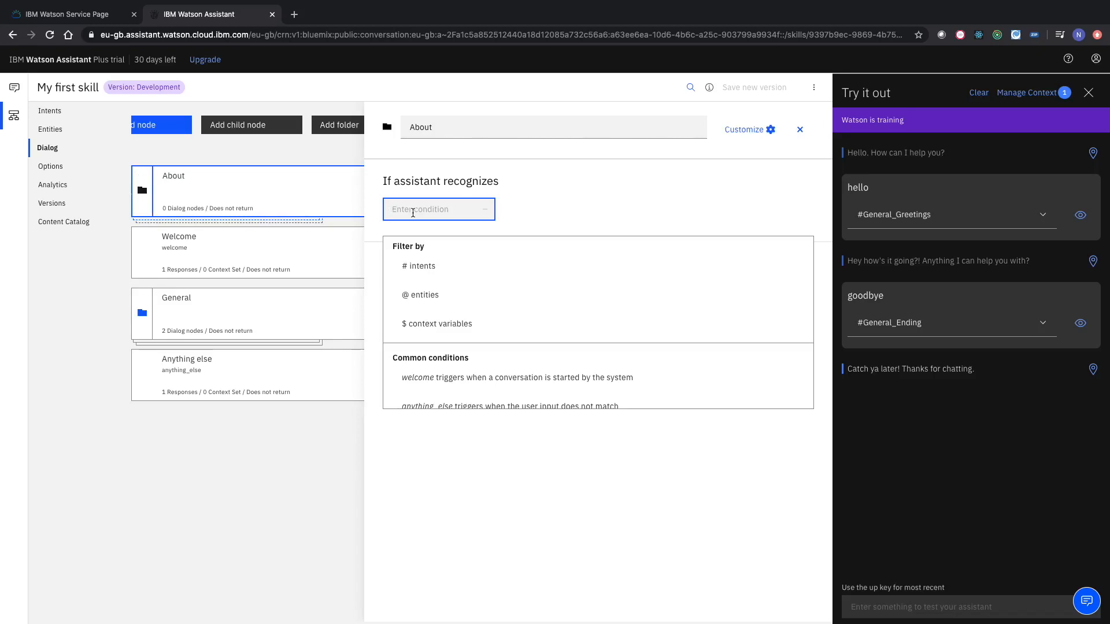
pyautogui.write('#')
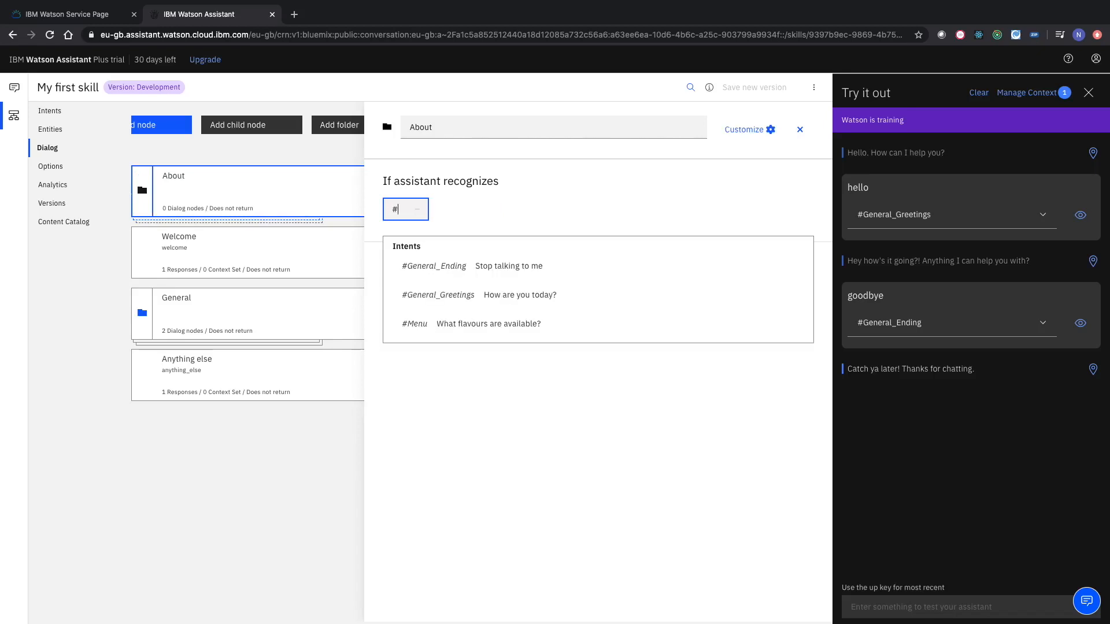
pyautogui.press('BackSpace')
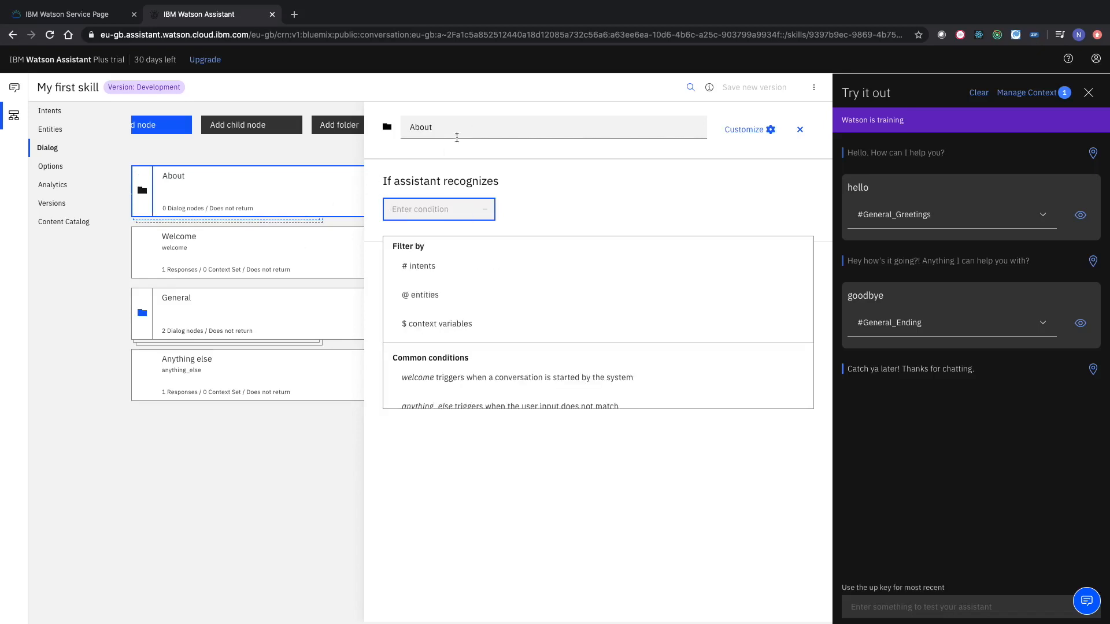
pyautogui.click(269, 424)
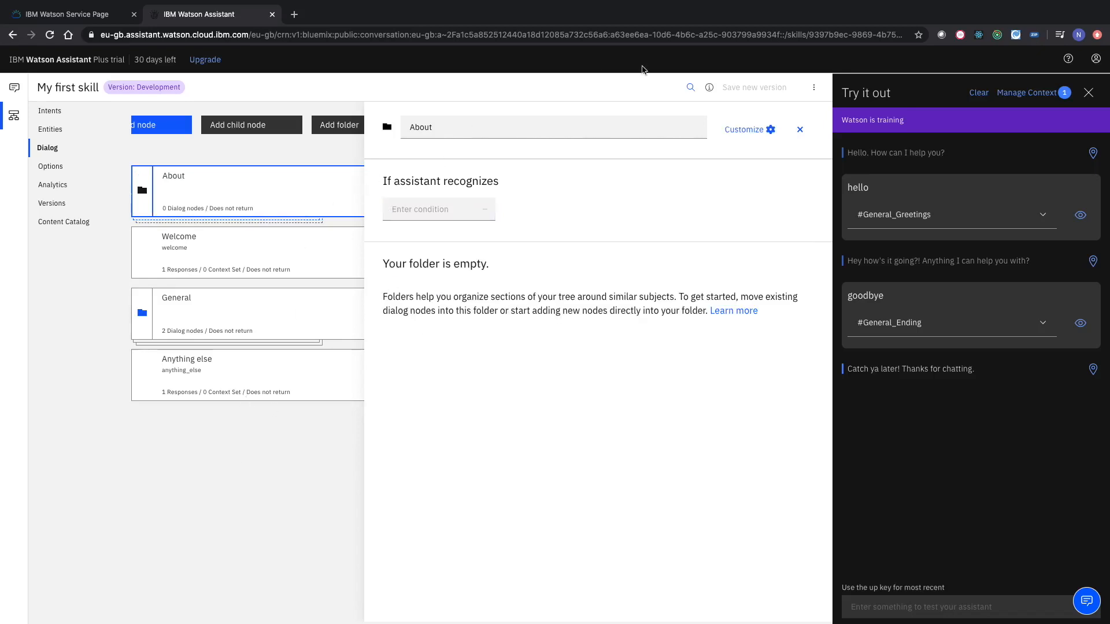
# Step: Move the About folder directly below the General folder in the dialog tree
pyautogui.click(800, 130)
pyautogui.click(415, 176)
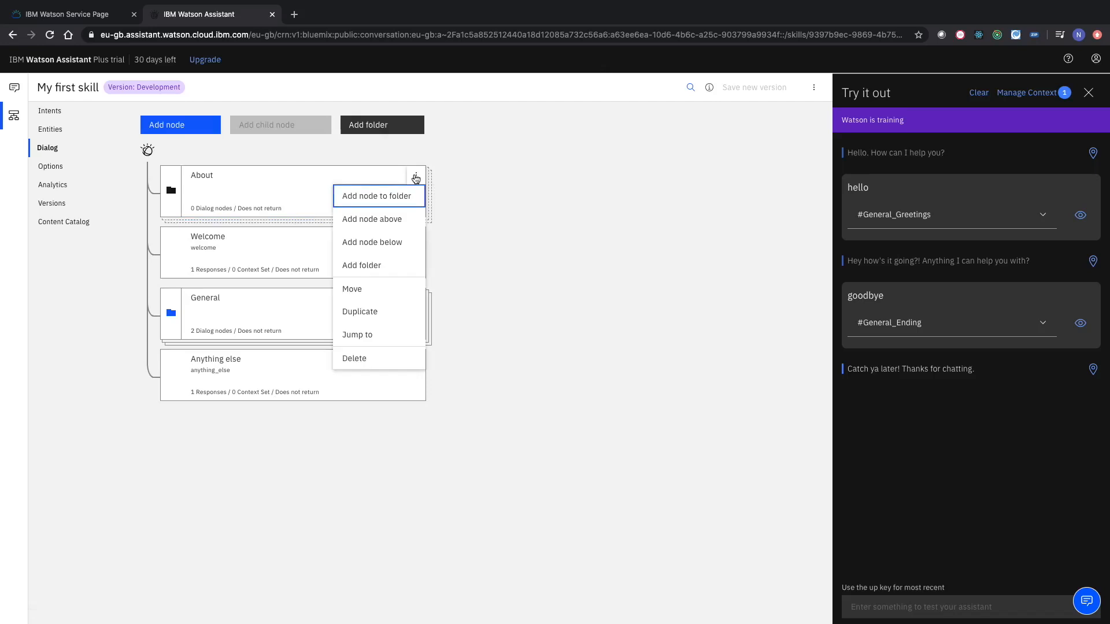
pyautogui.click(387, 287)
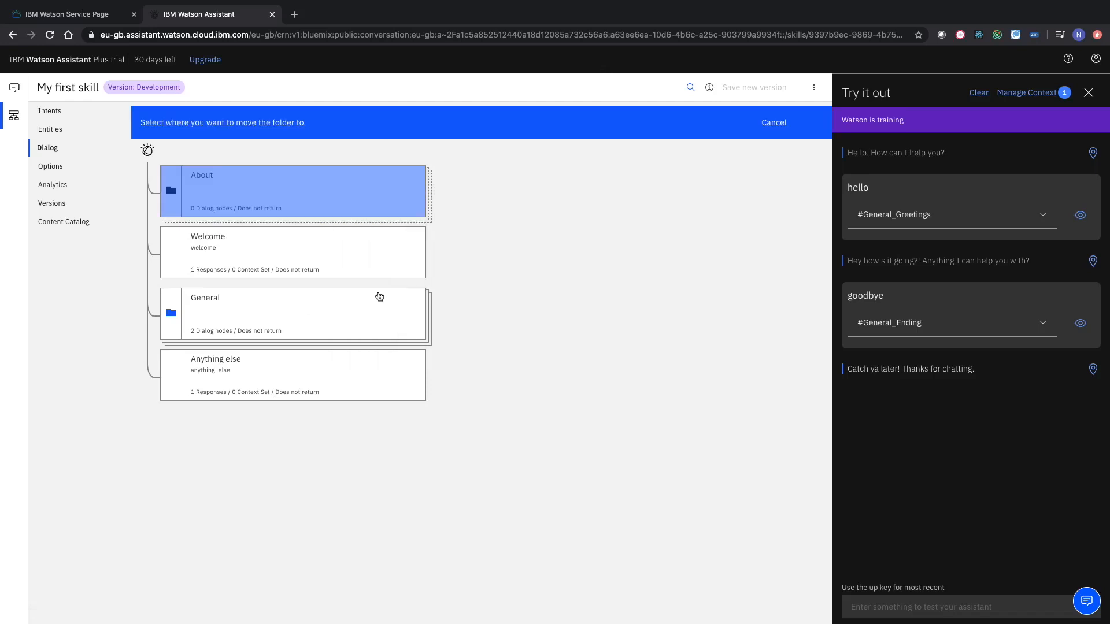
pyautogui.click(365, 306)
pyautogui.click(329, 390)
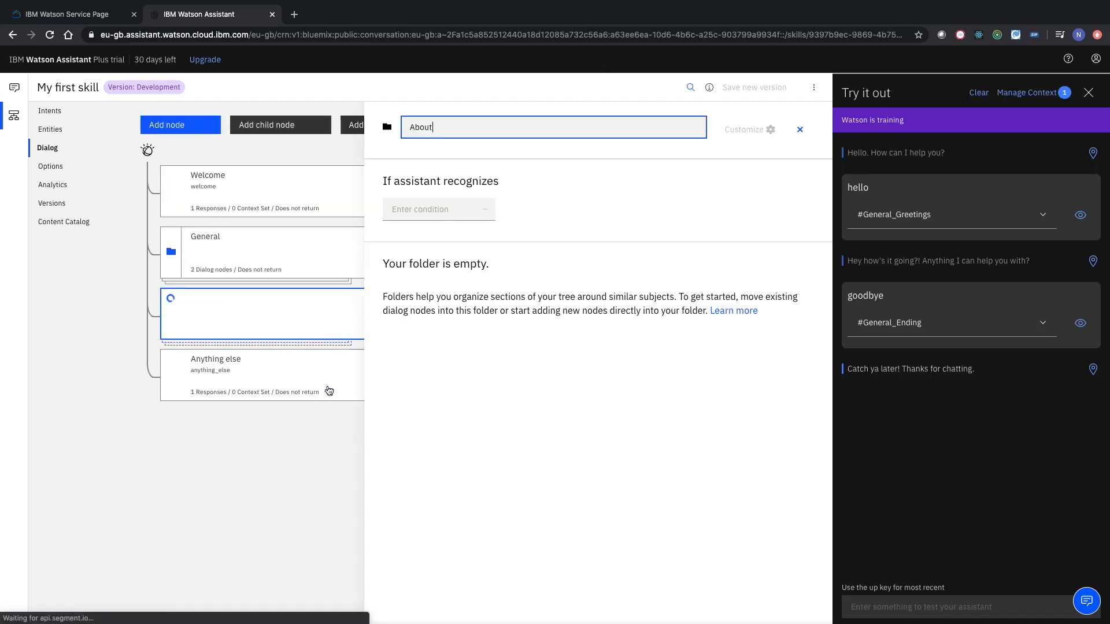
pyautogui.click(808, 136)
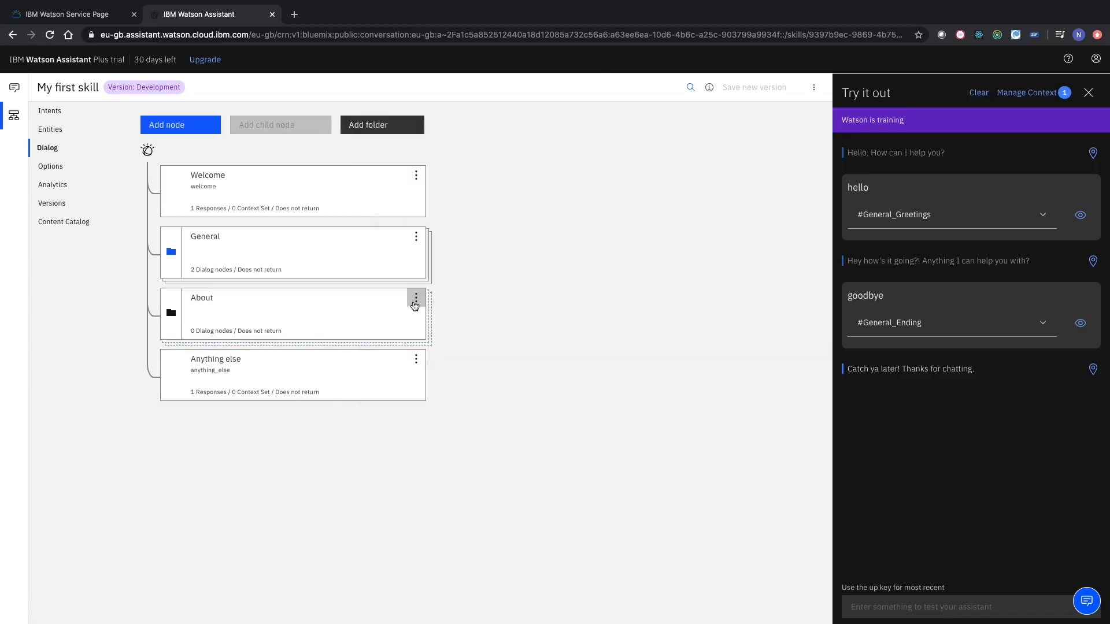
# Step: Add a node named Menu to the About folder, with the #Menu intent as its condition
pyautogui.click(415, 298)
pyautogui.click(410, 320)
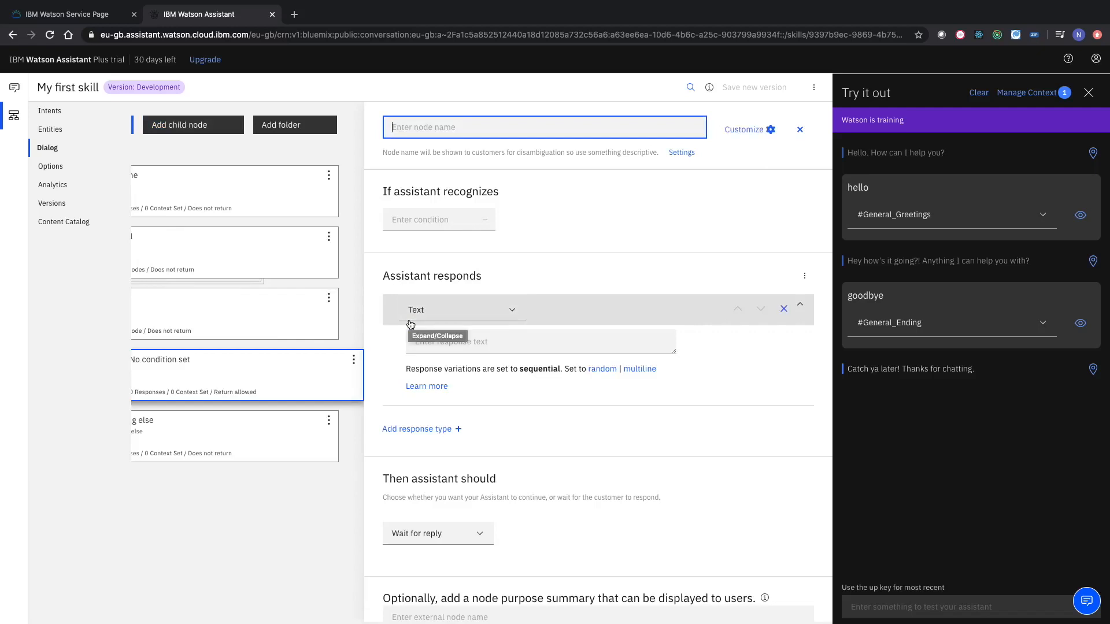
pyautogui.write('Menu')
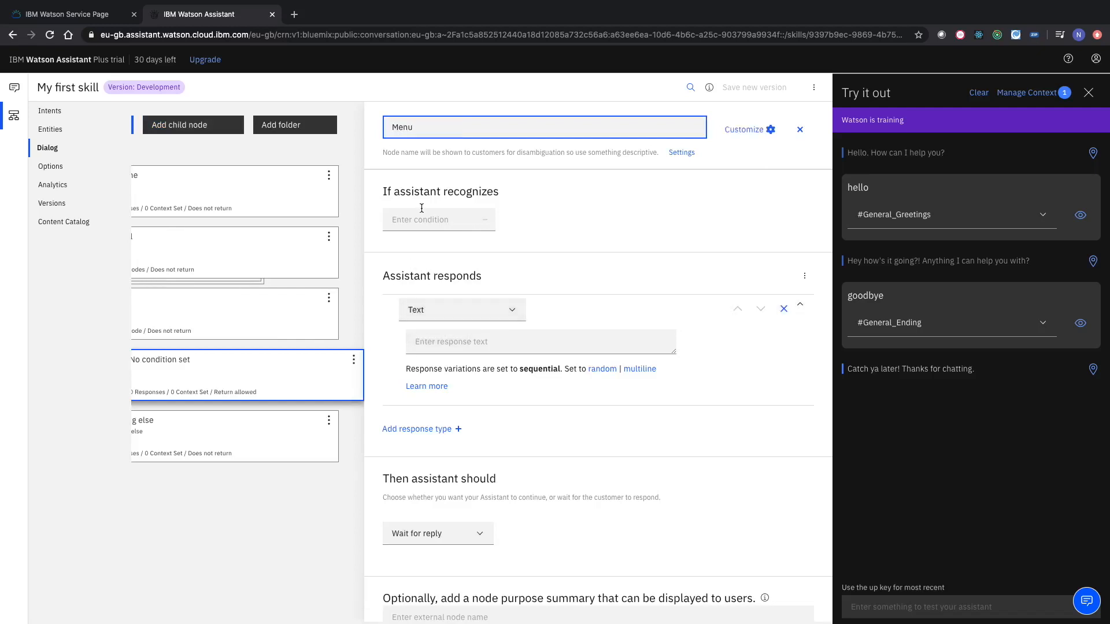
pyautogui.click(422, 217)
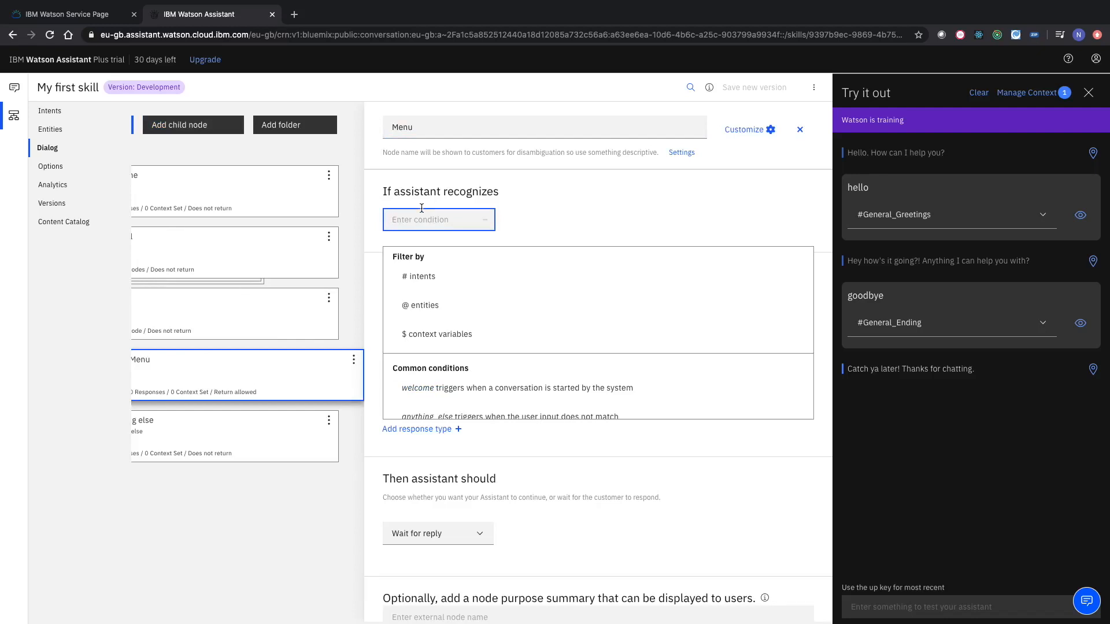
pyautogui.write('#')
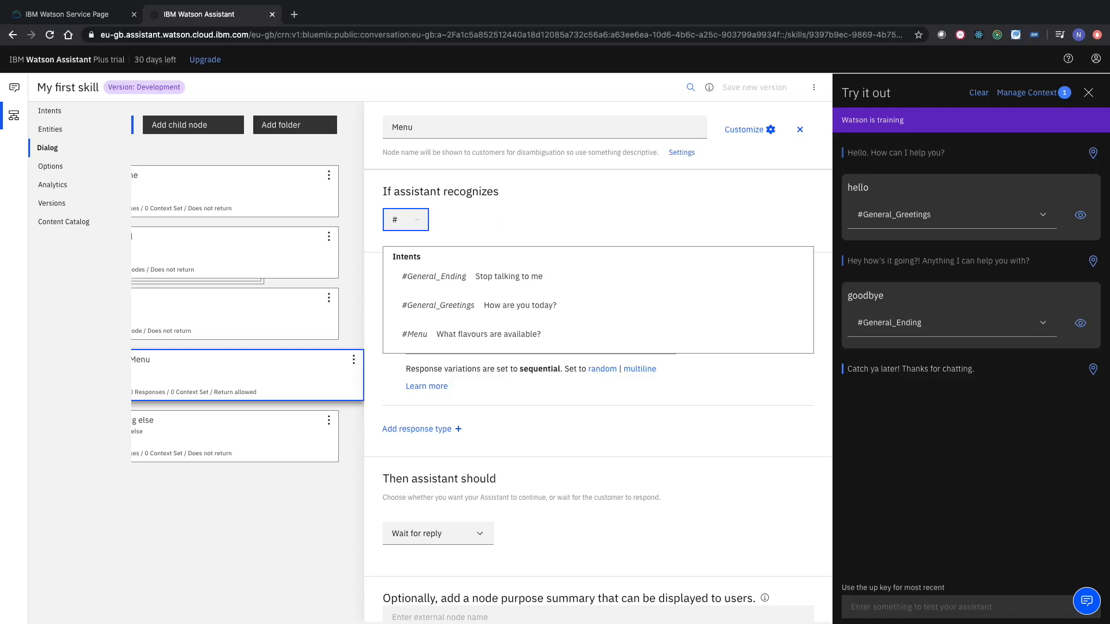
pyautogui.click(428, 333)
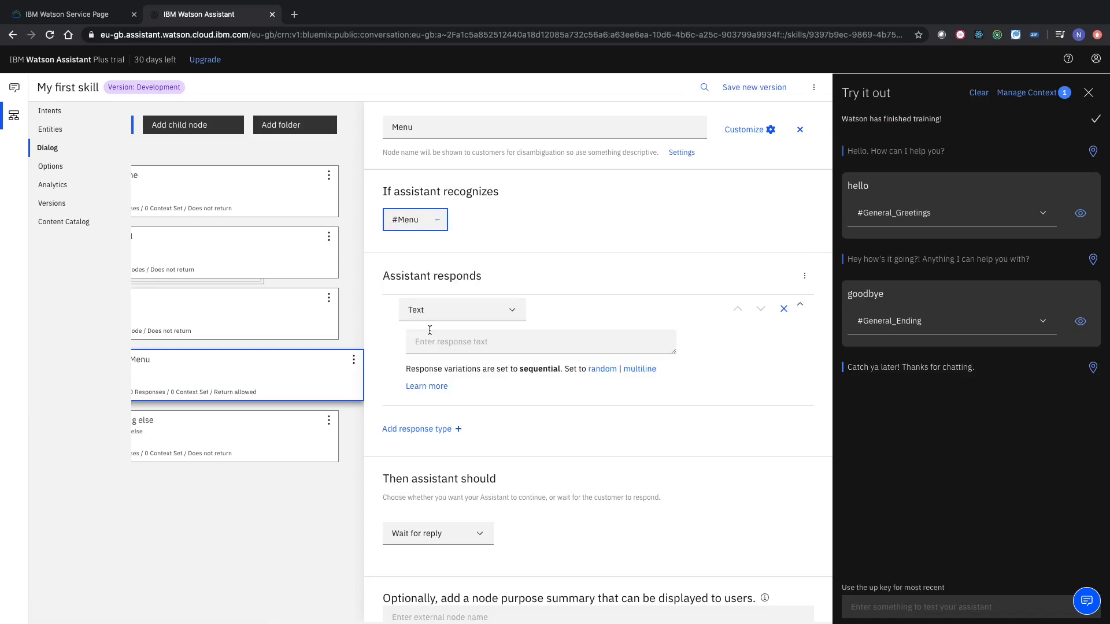
# Step: Give the Menu node the text response "Thanks for asking, we have Chocolate, Vanilla and Strawberry!"
pyautogui.click(434, 339)
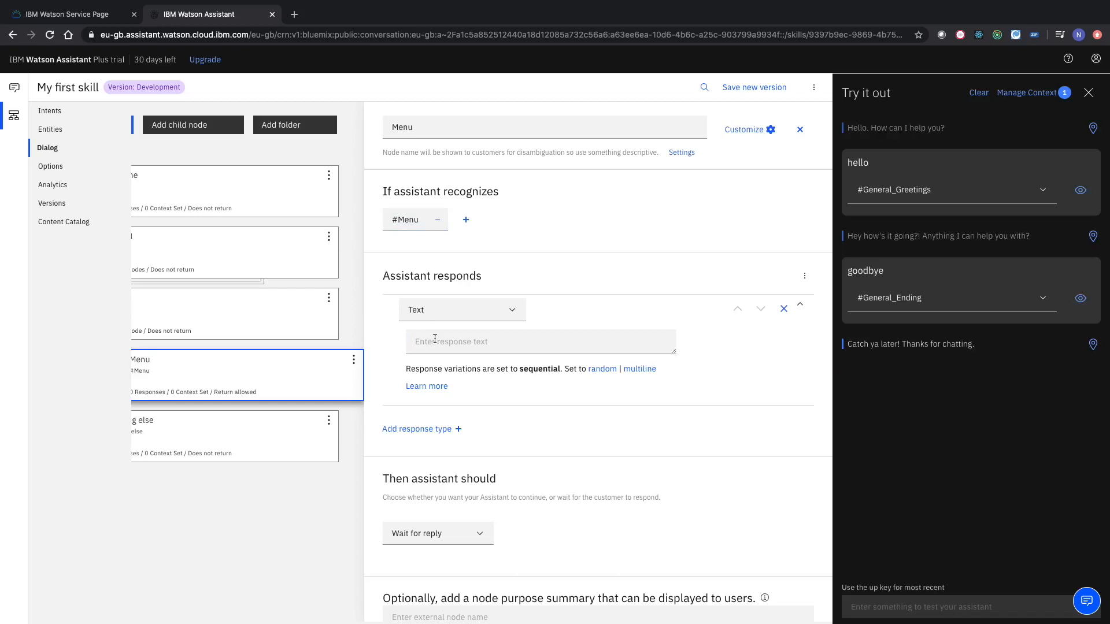
pyautogui.click(435, 339)
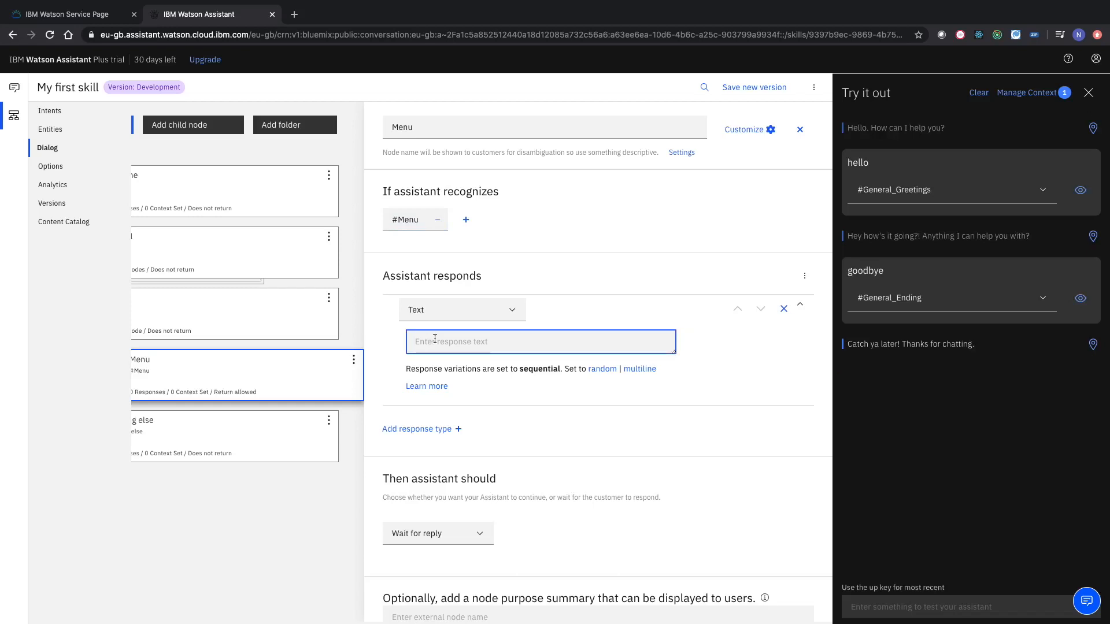
pyautogui.write('Thanks for asking, we have Chocolat')
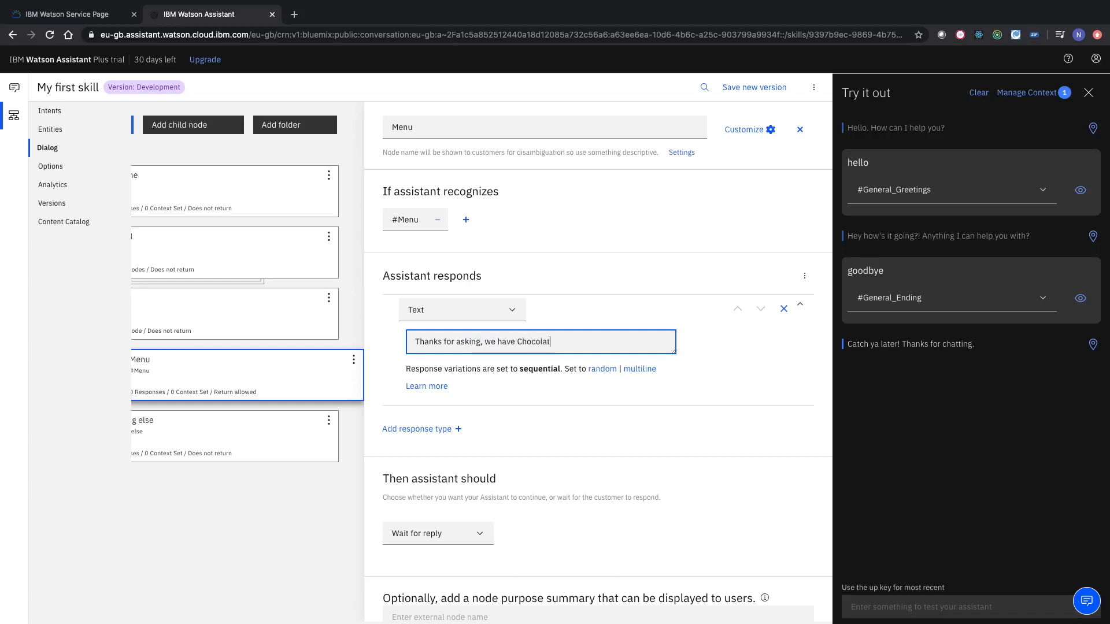
pyautogui.write('e, Vanilla and Strawberry!')
pyautogui.click(655, 242)
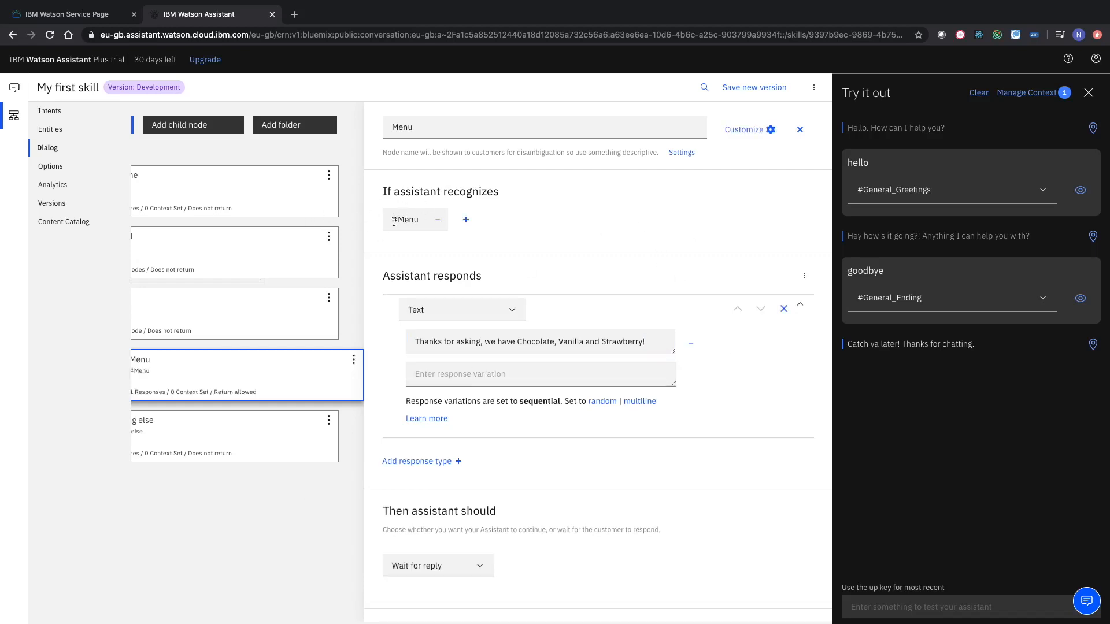
pyautogui.click(437, 345)
pyautogui.hotkey('ctrl', 'a')
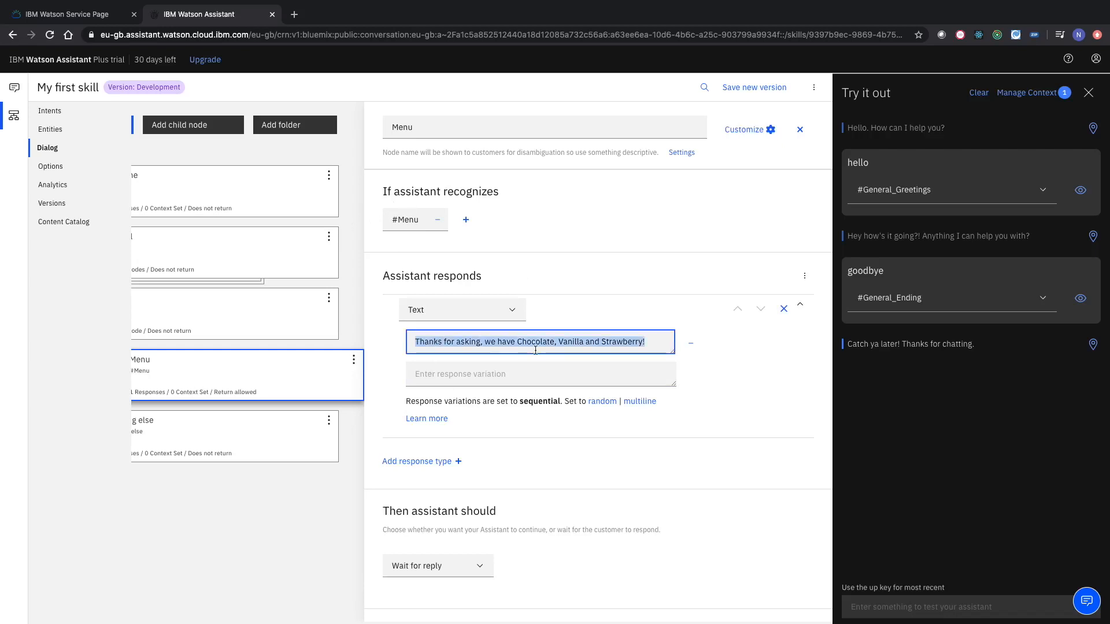
# Step: Test the assistant by sending "Can I see a menu?" and check its reply
pyautogui.click(865, 597)
pyautogui.write('Can I')
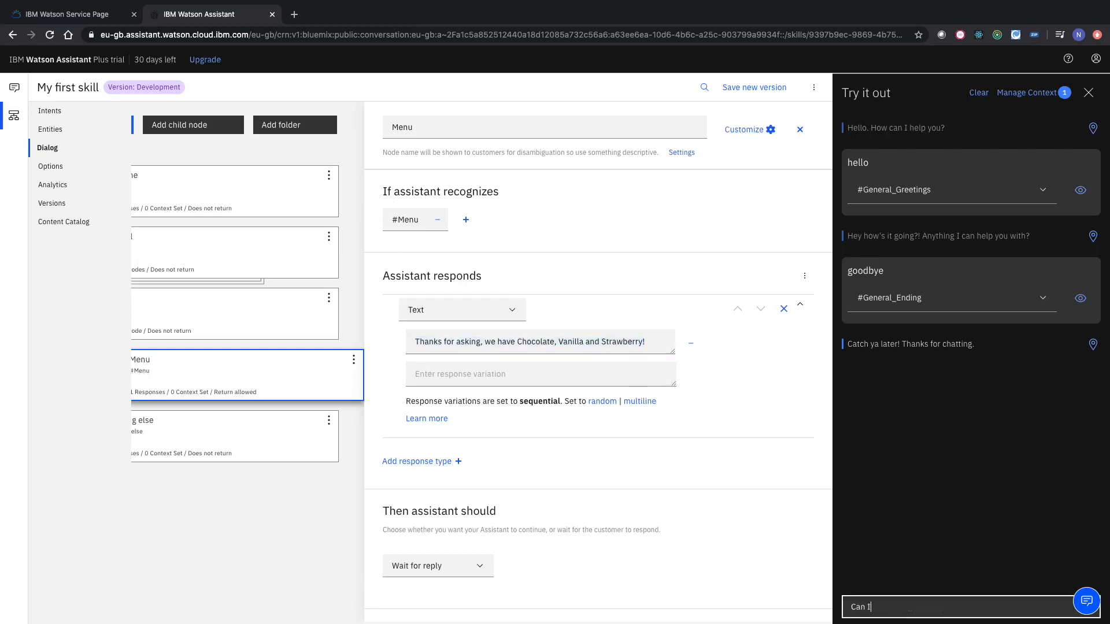
pyautogui.write(' see a menu?')
pyautogui.press('Return')
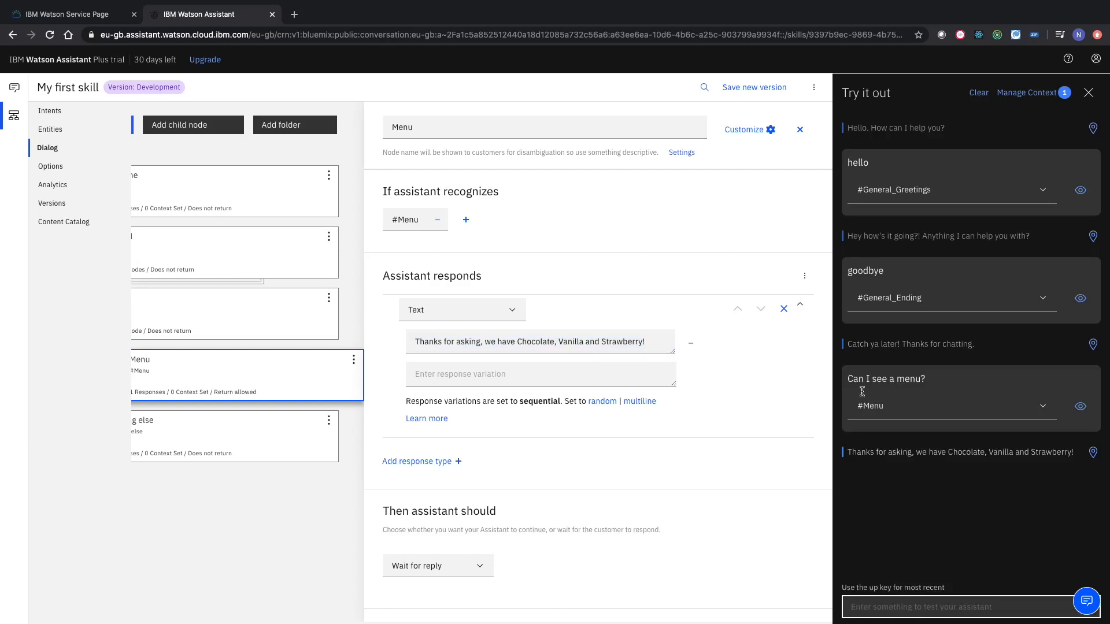
pyautogui.click(910, 449)
pyautogui.tripleClick(911, 449)
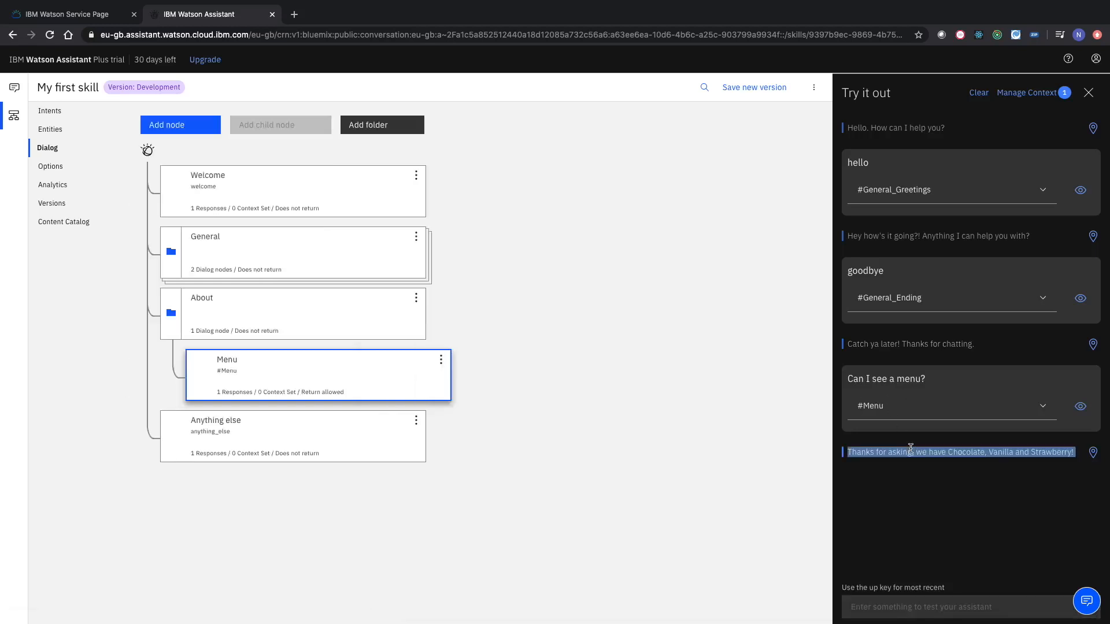
pyautogui.click(910, 449)
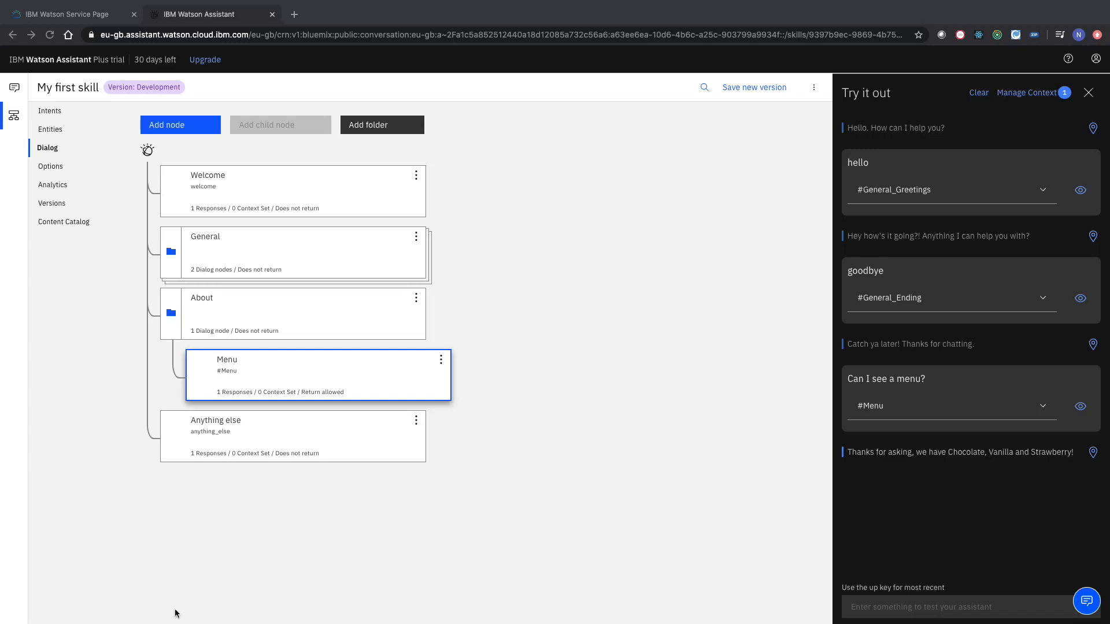
pyautogui.click(51, 131)
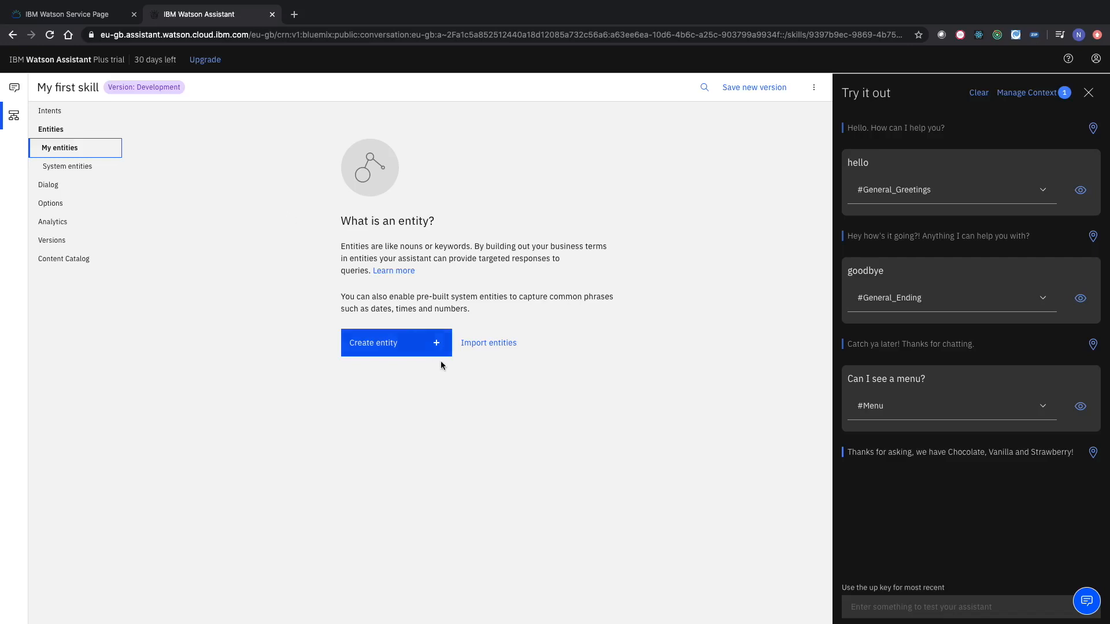
pyautogui.click(412, 346)
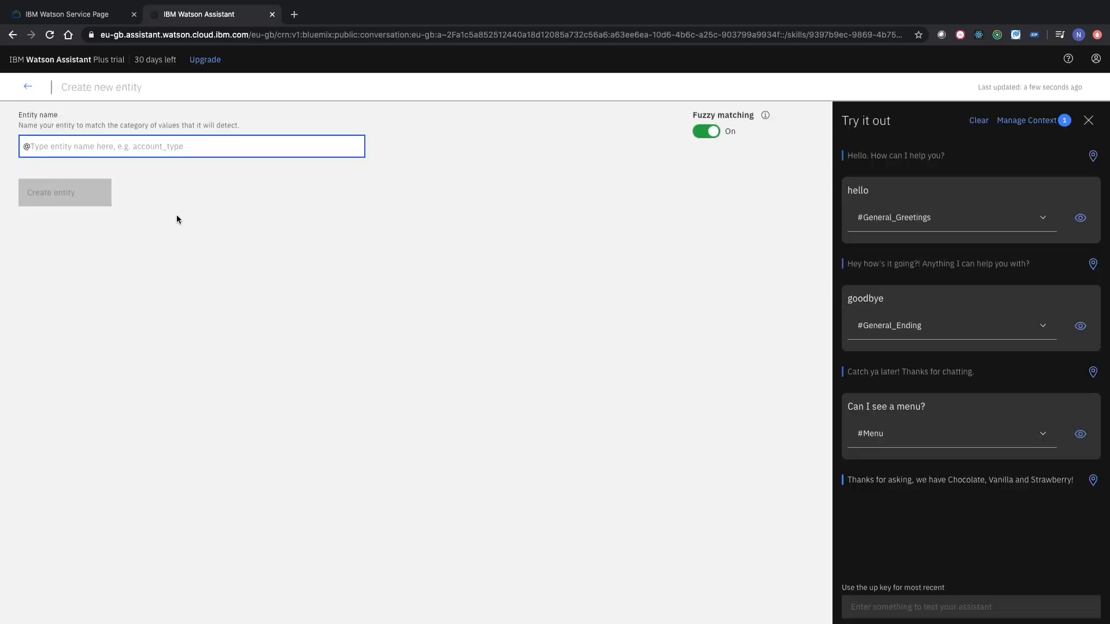
pyautogui.write('Flavours')
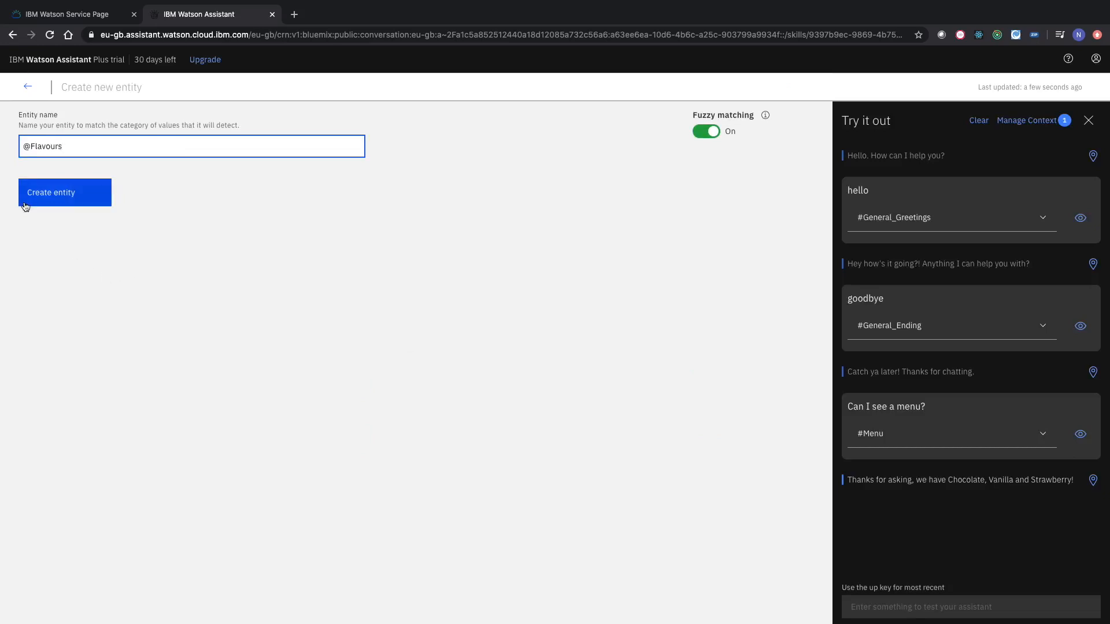
pyautogui.click(60, 193)
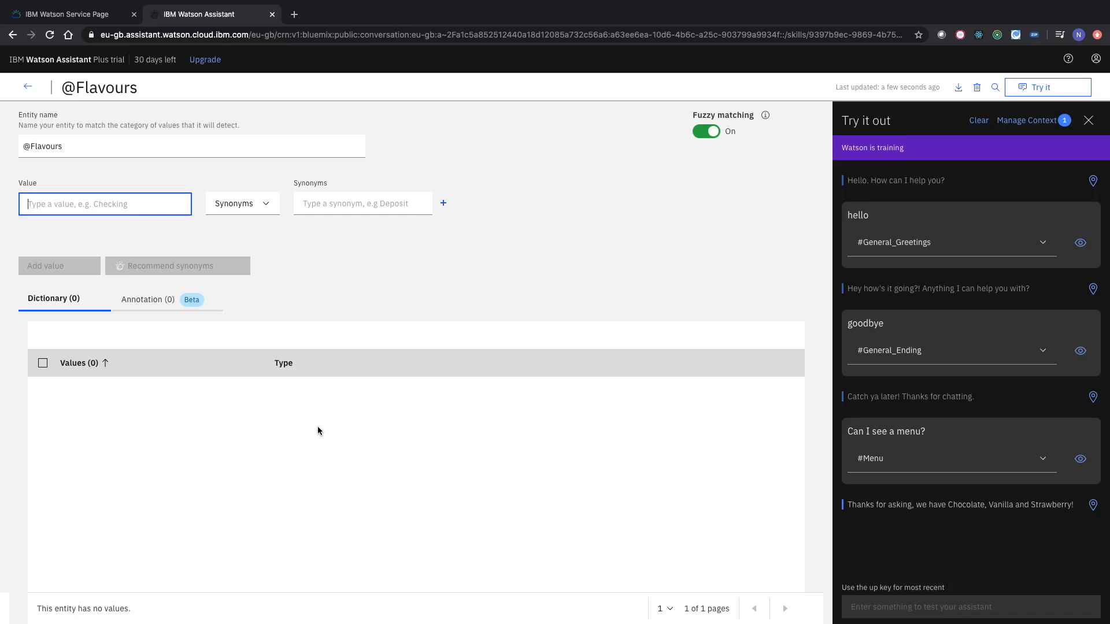
pyautogui.write('Chocolate')
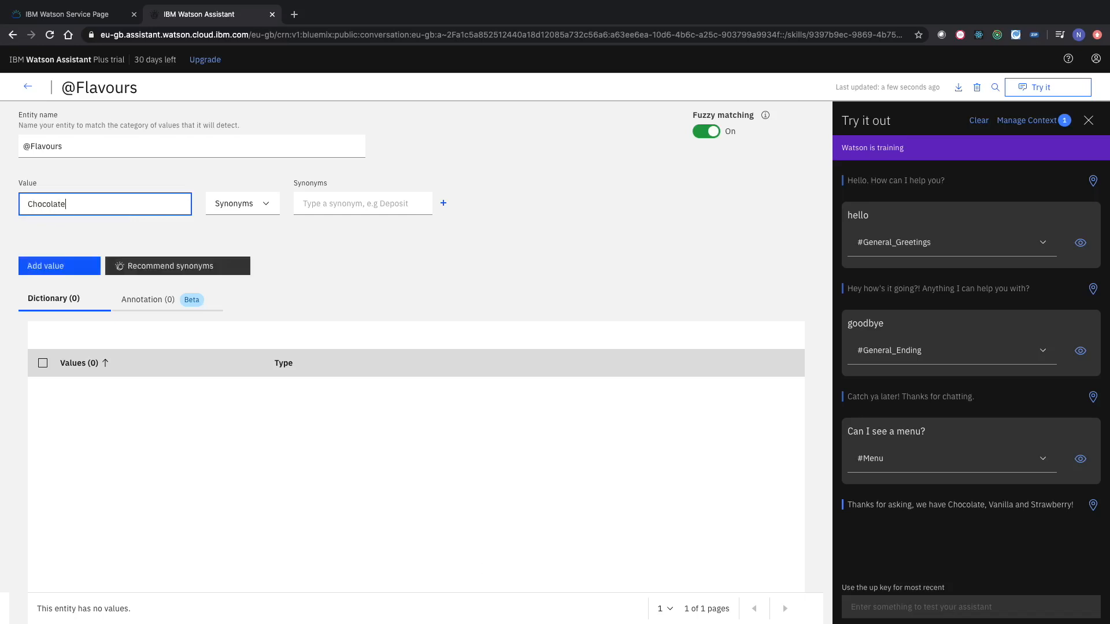
pyautogui.click(62, 265)
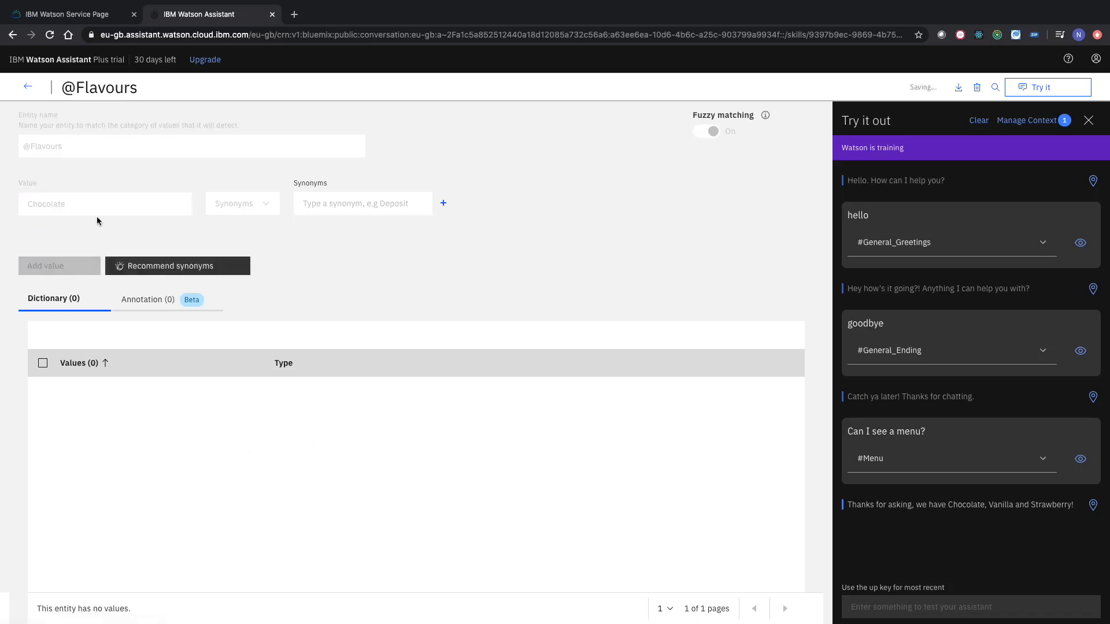
pyautogui.write('Ve')
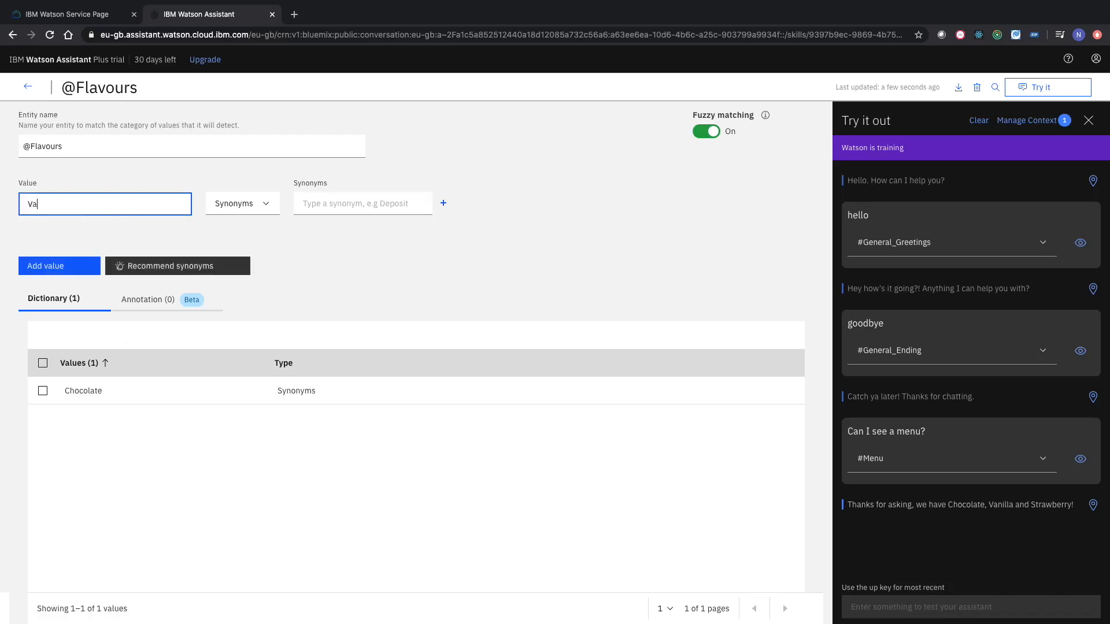
pyautogui.write('nilla')
pyautogui.click(56, 268)
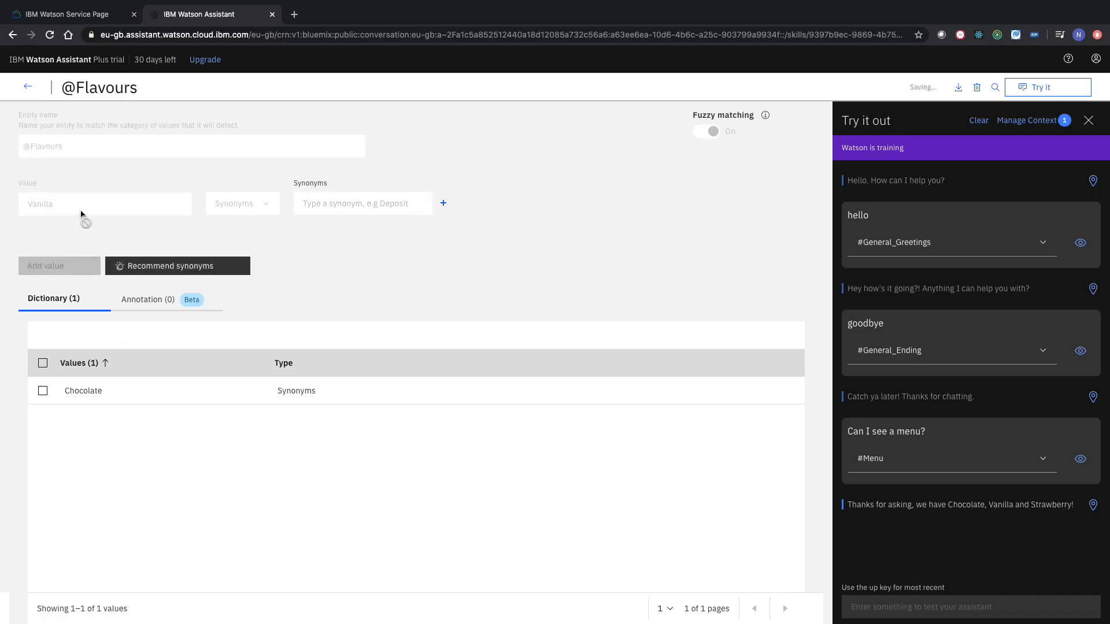
pyautogui.write('Stra')
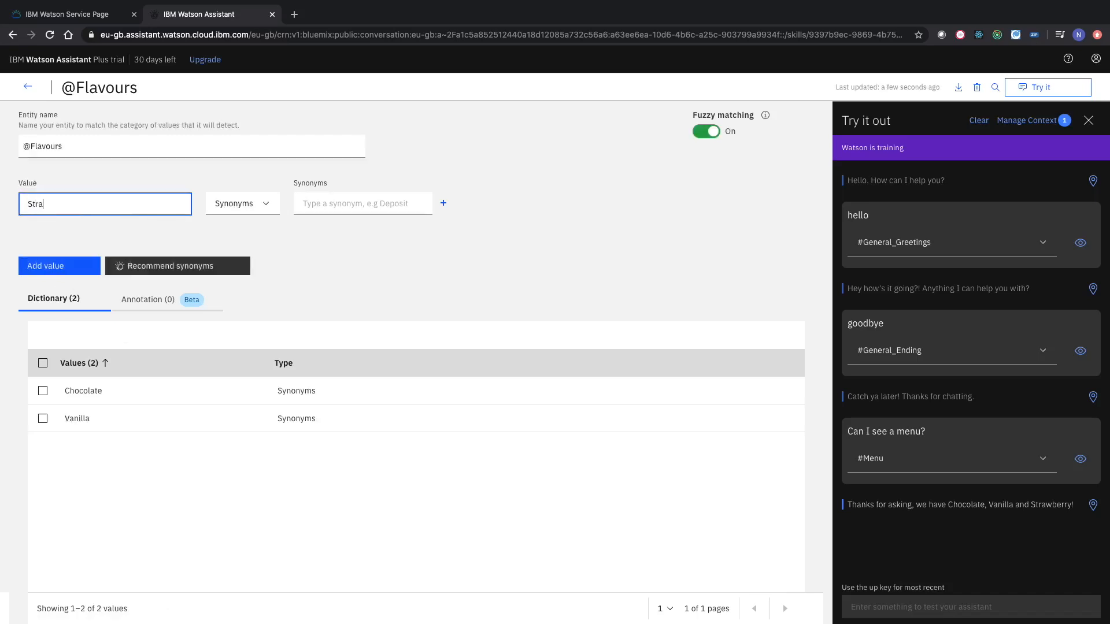
pyautogui.write('wberry')
pyautogui.click(58, 266)
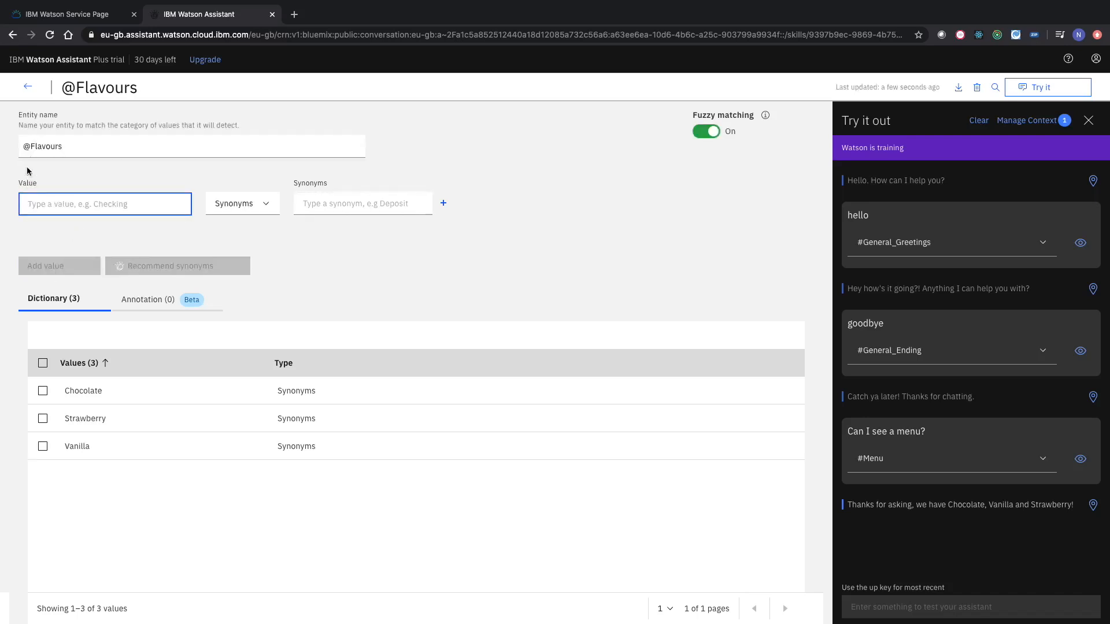
pyautogui.click(28, 86)
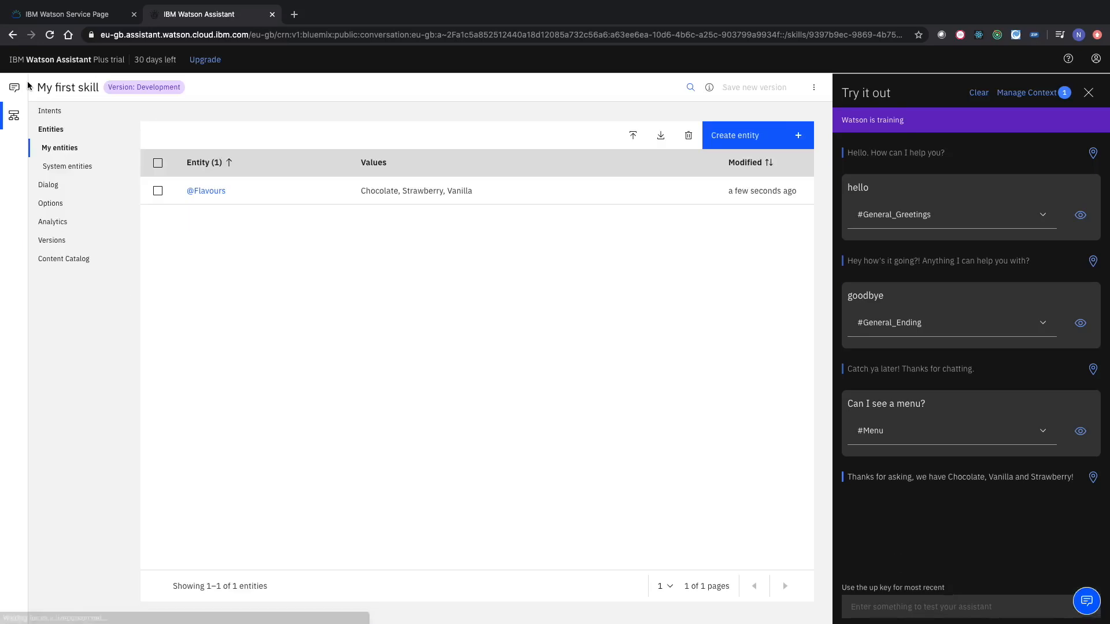
pyautogui.click(756, 139)
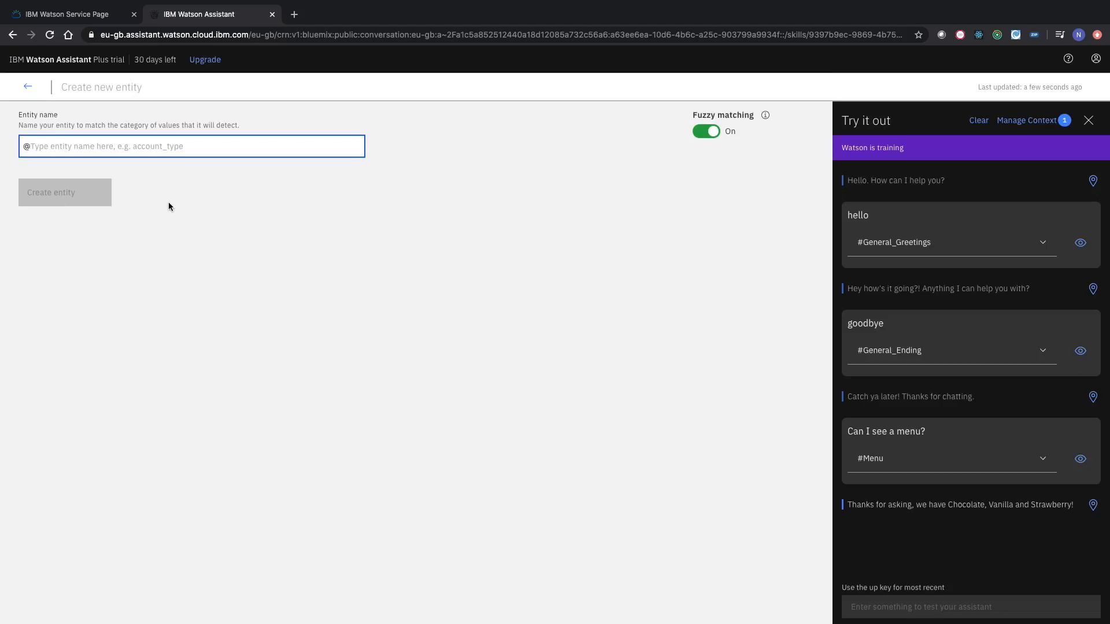
pyautogui.write('Quantity')
pyautogui.click(87, 193)
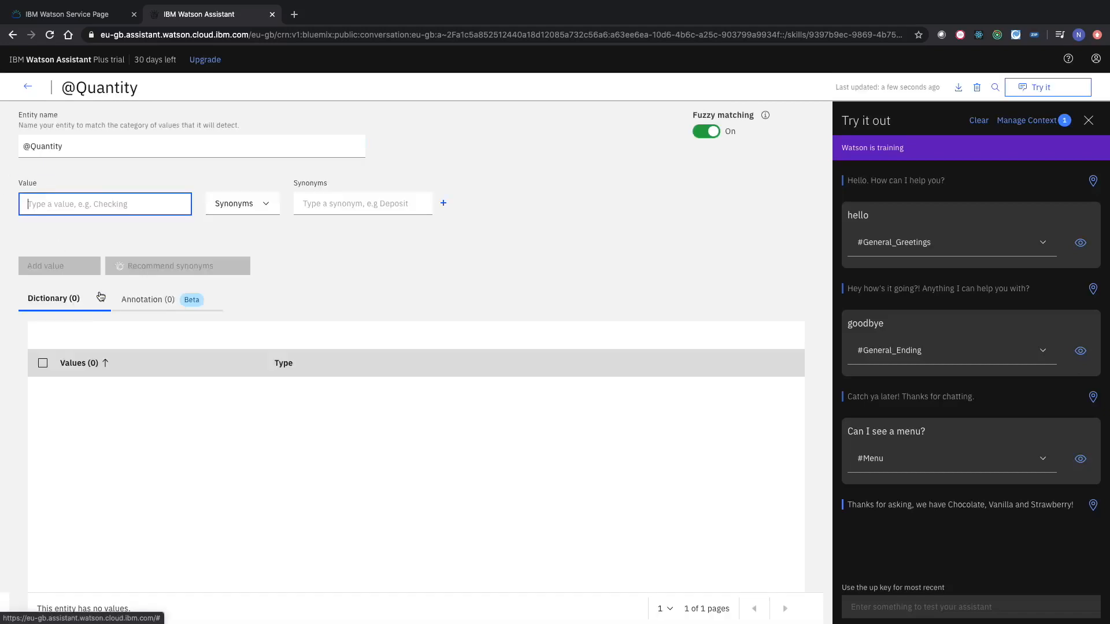
pyautogui.write('500ml')
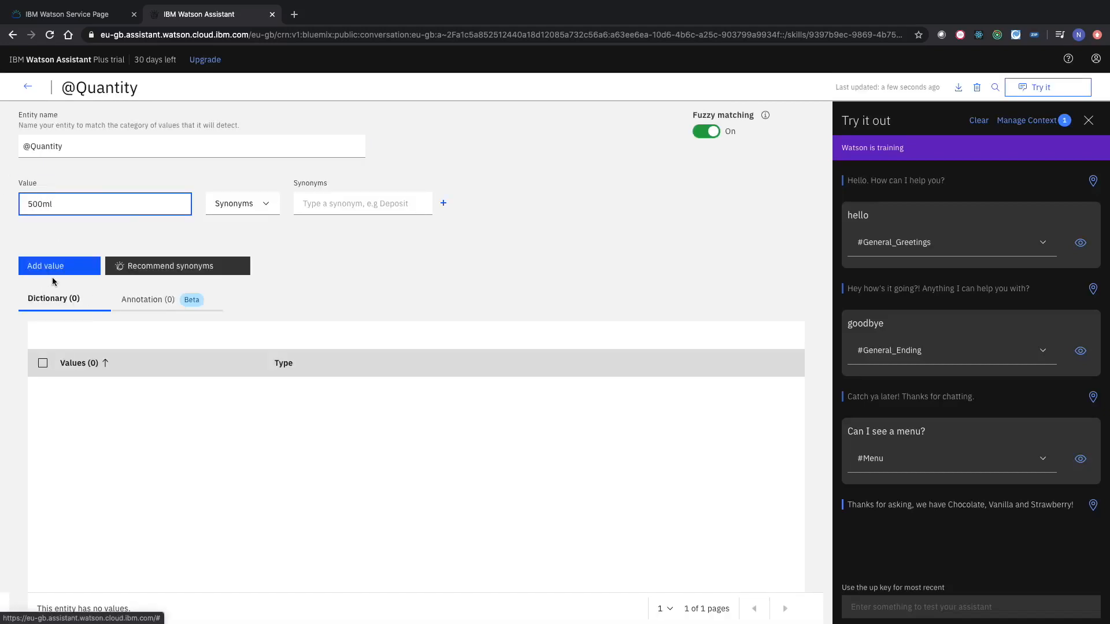
pyautogui.click(389, 204)
pyautogui.write('500')
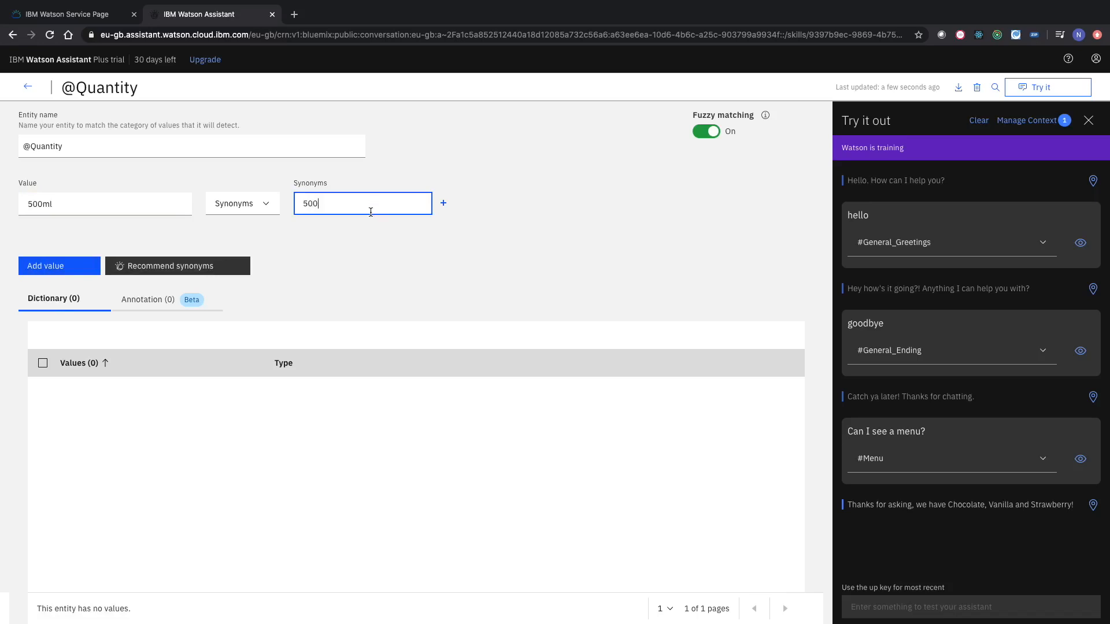
pyautogui.write(' milliliters')
pyautogui.click(71, 274)
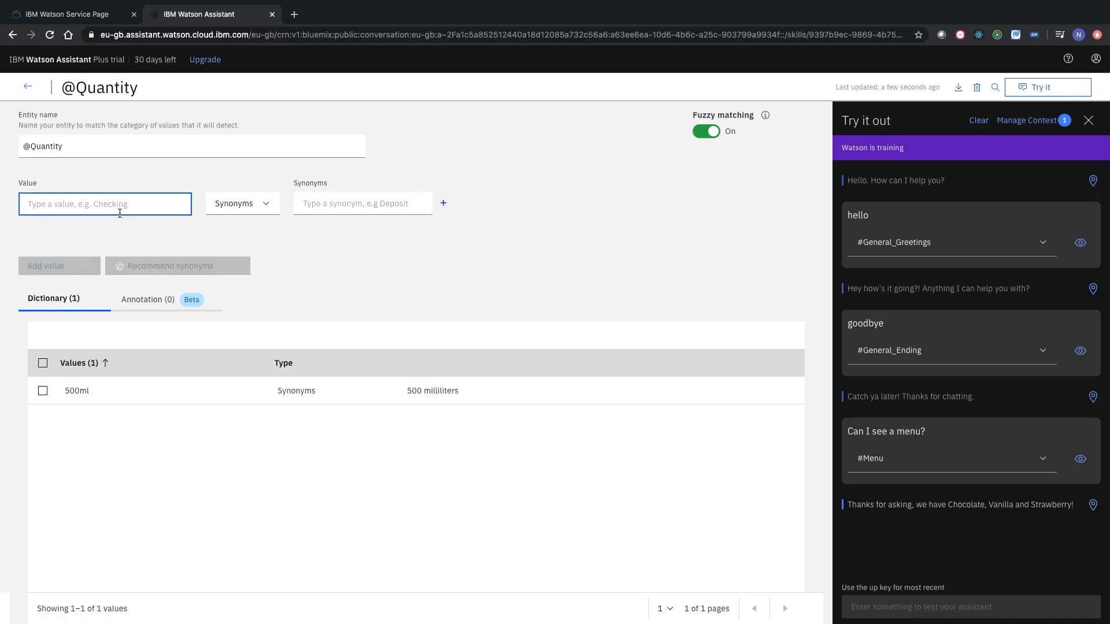
pyautogui.write('1L')
pyautogui.press('Tab')
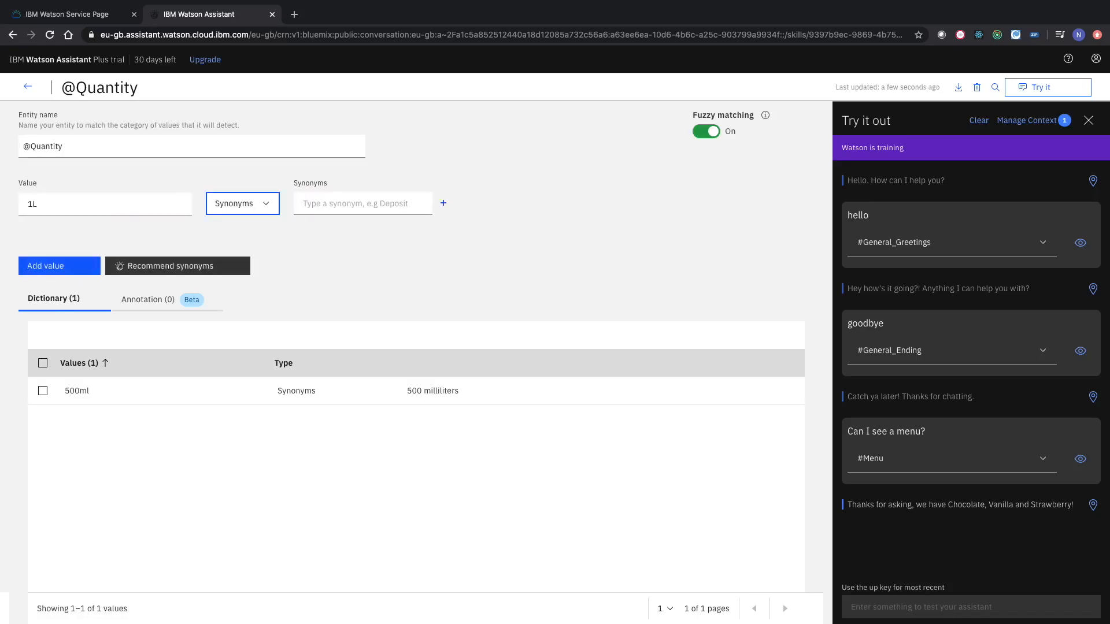
pyautogui.press('Tab')
pyautogui.write('1 ')
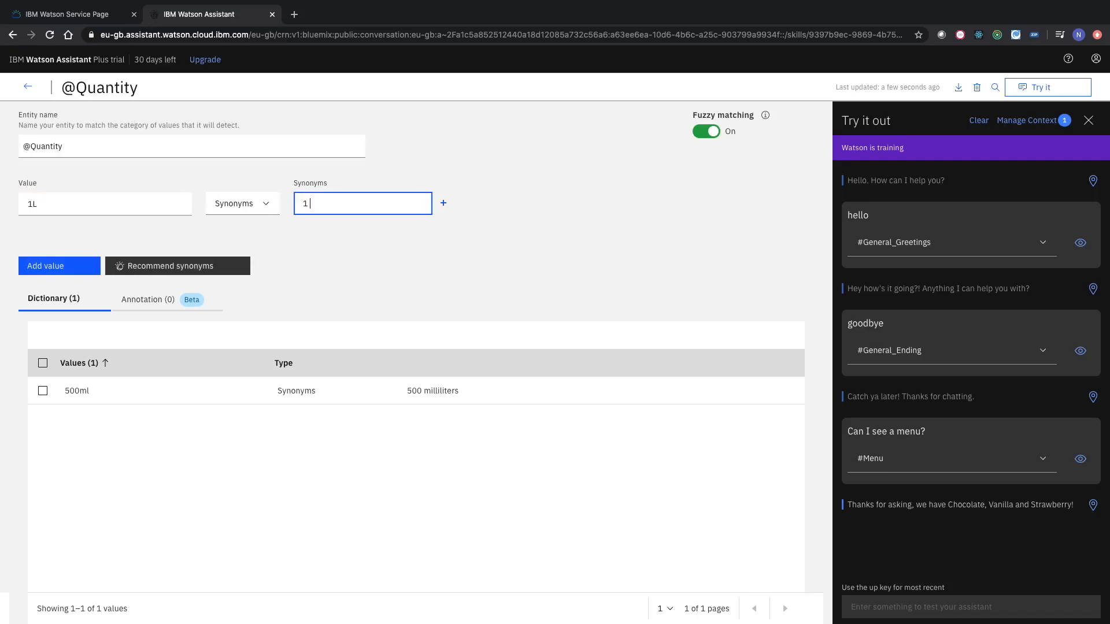
pyautogui.write('Litre')
pyautogui.click(60, 265)
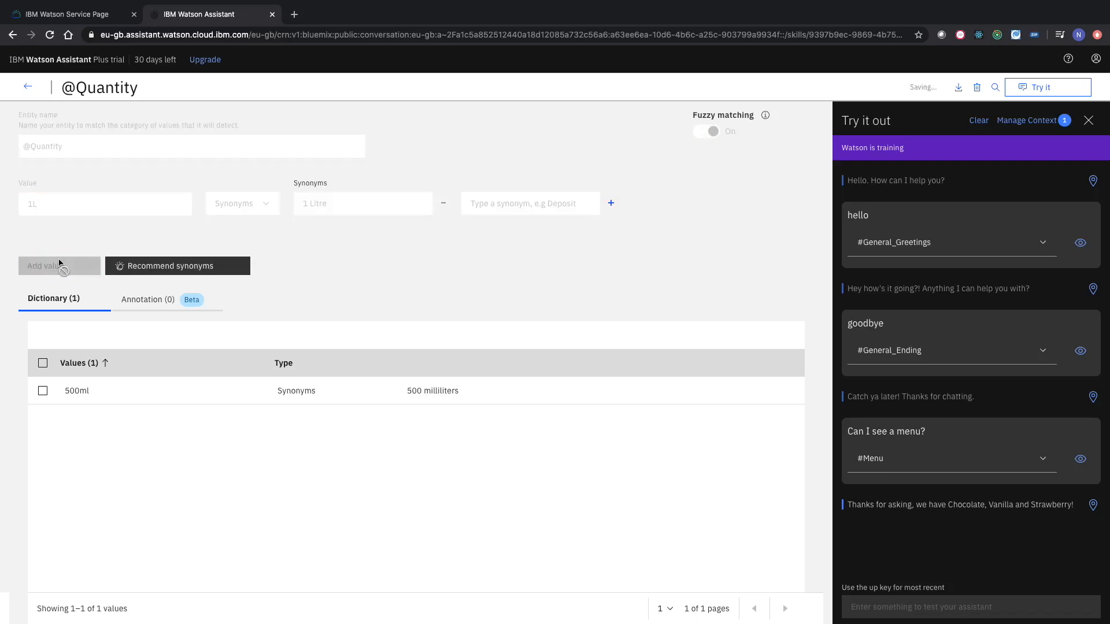
pyautogui.click(28, 87)
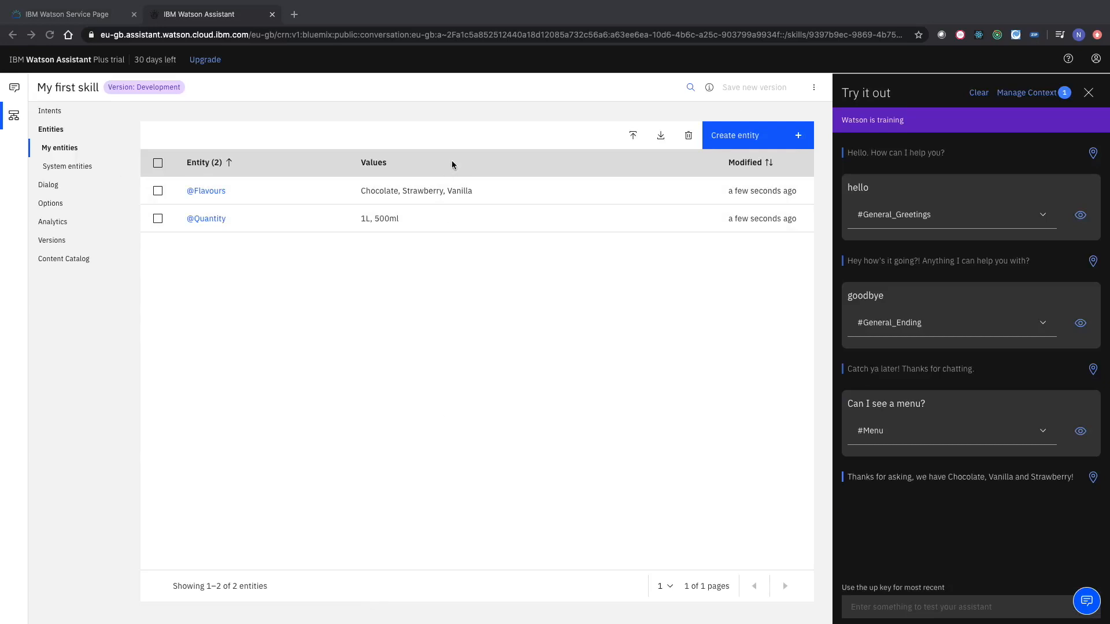
pyautogui.click(735, 136)
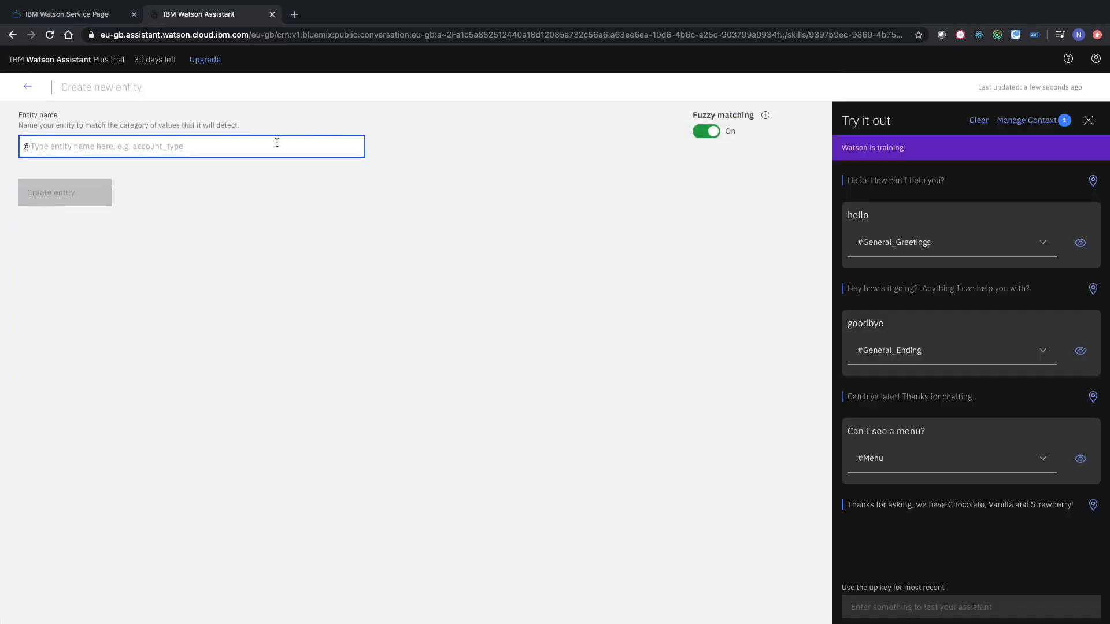
pyautogui.write('Email')
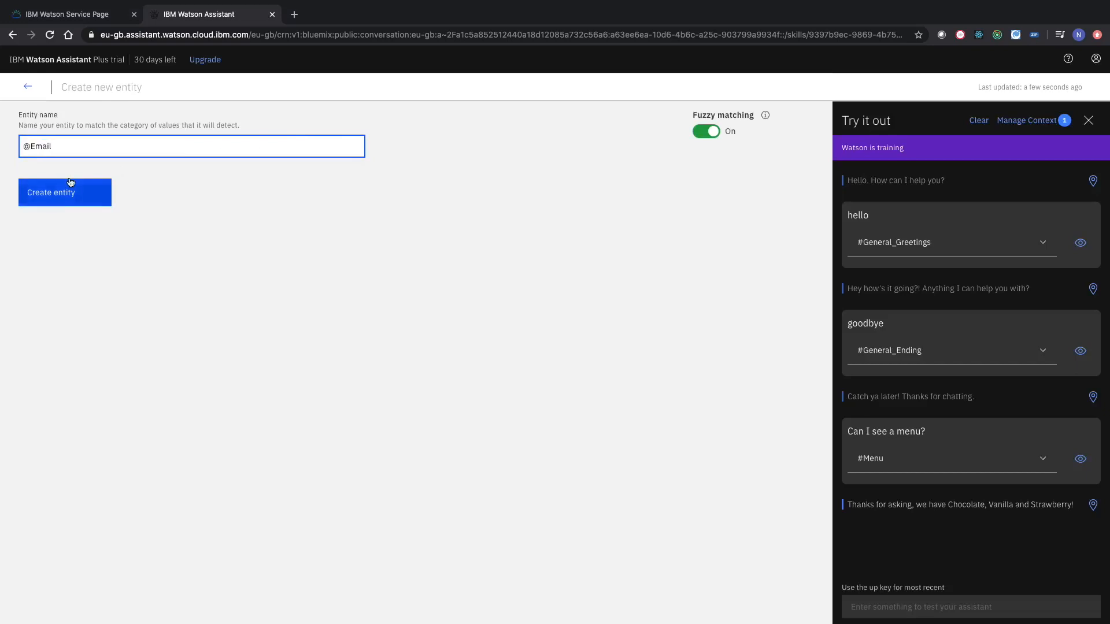
pyautogui.click(66, 201)
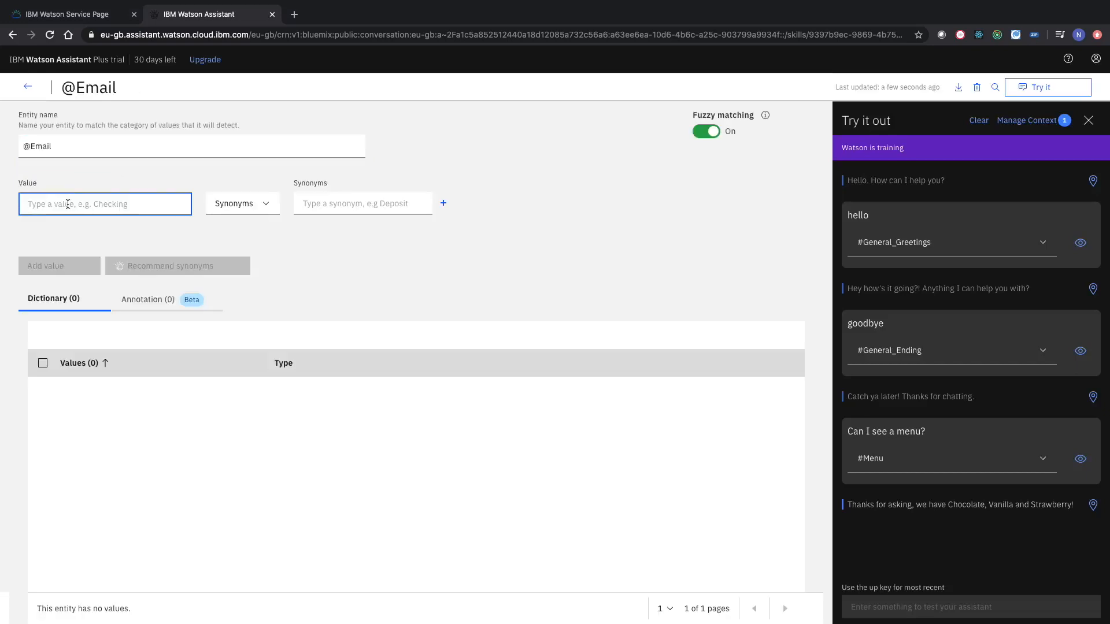
pyautogui.write('Email')
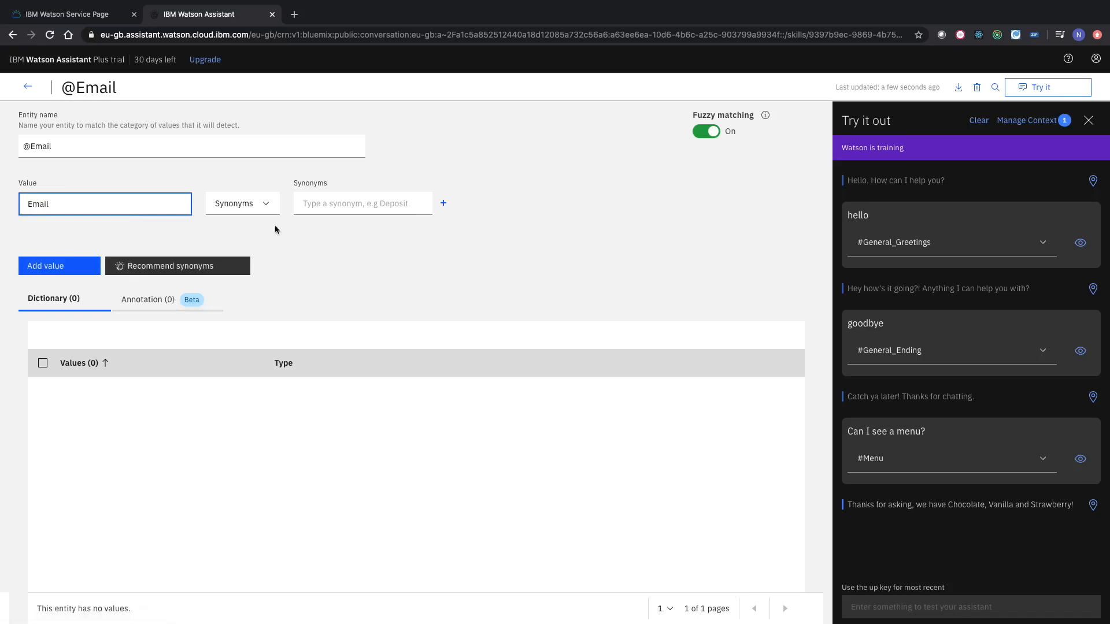
pyautogui.click(256, 214)
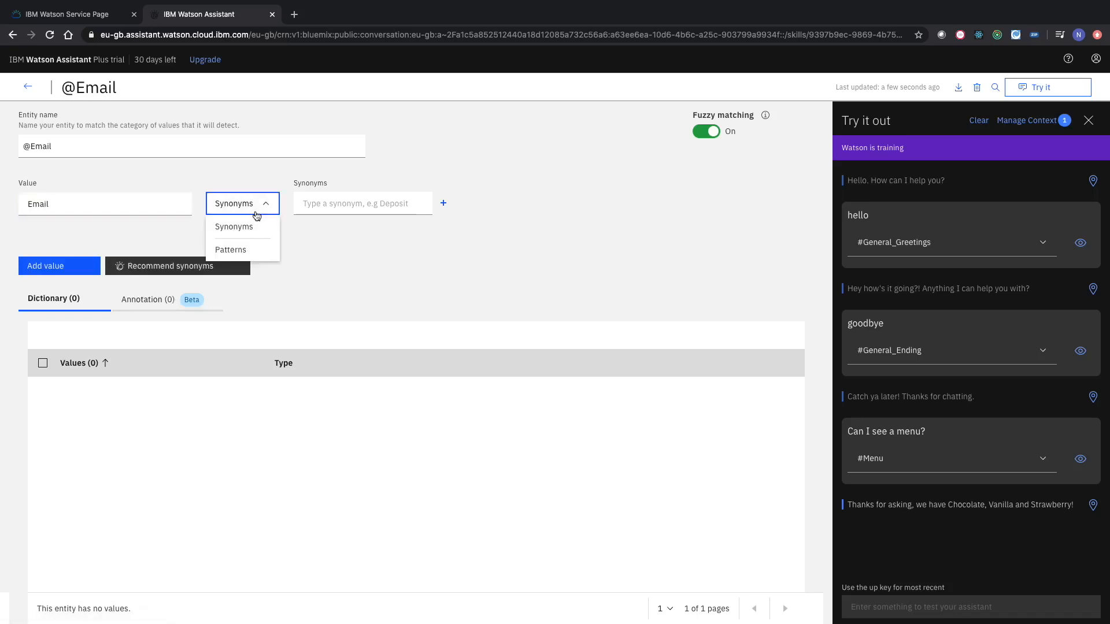
pyautogui.click(241, 254)
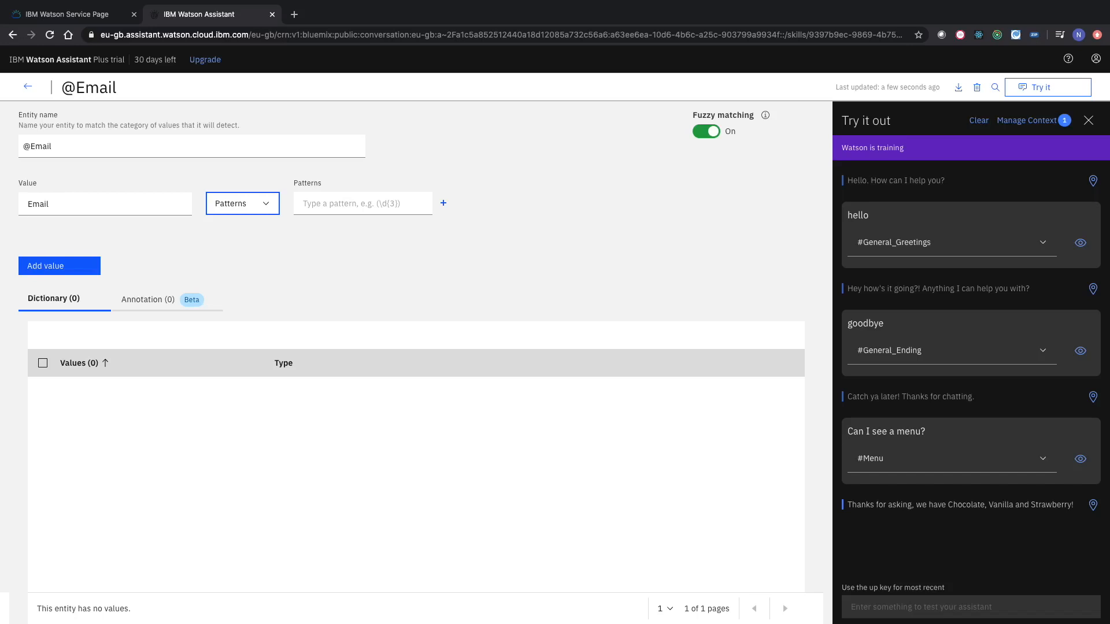
pyautogui.press('super+Tab')
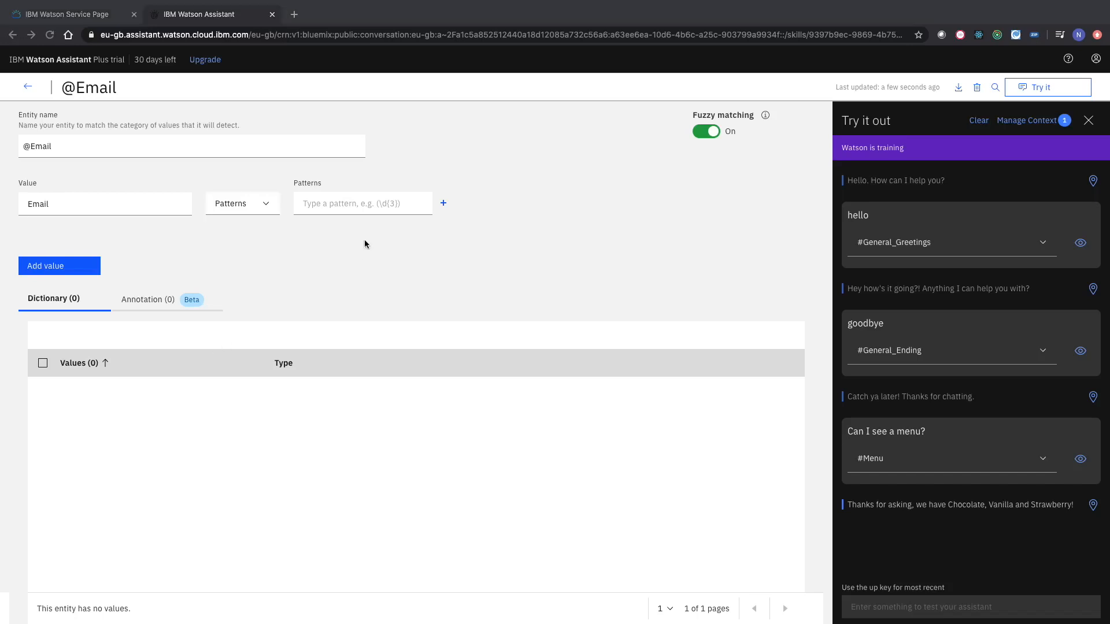
pyautogui.press('super+Tab')
pyautogui.click(359, 208)
pyautogui.write('\\b[A-Za-z0-9._%+-]+@[A-Za-z0-9.-]+\\.[A-Za-z]{2,}\\b')
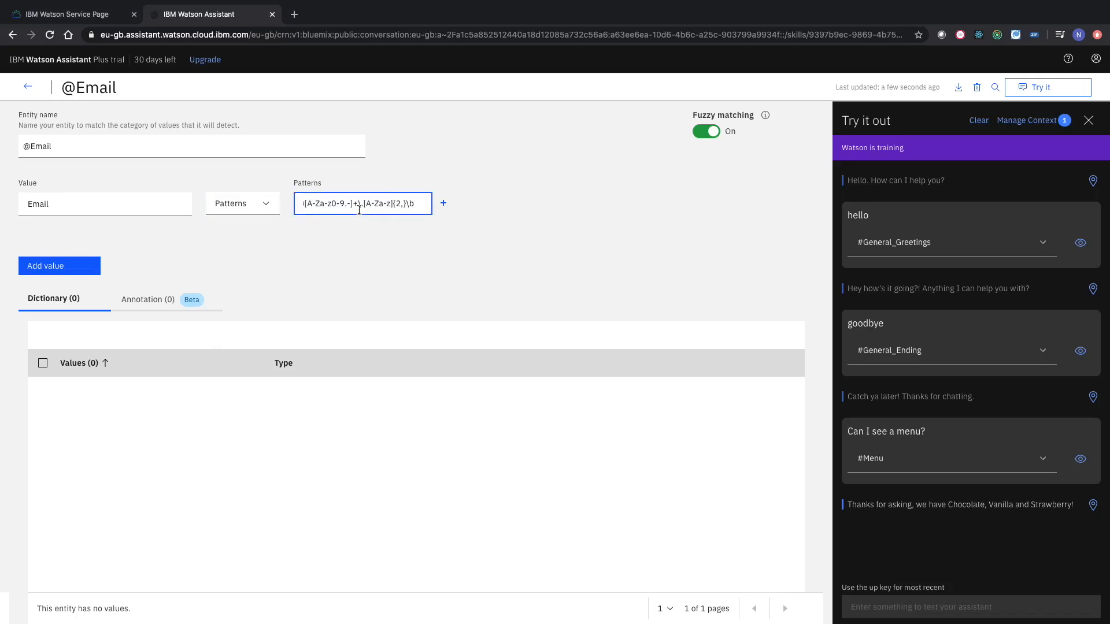
pyautogui.press('Home')
pyautogui.click(39, 267)
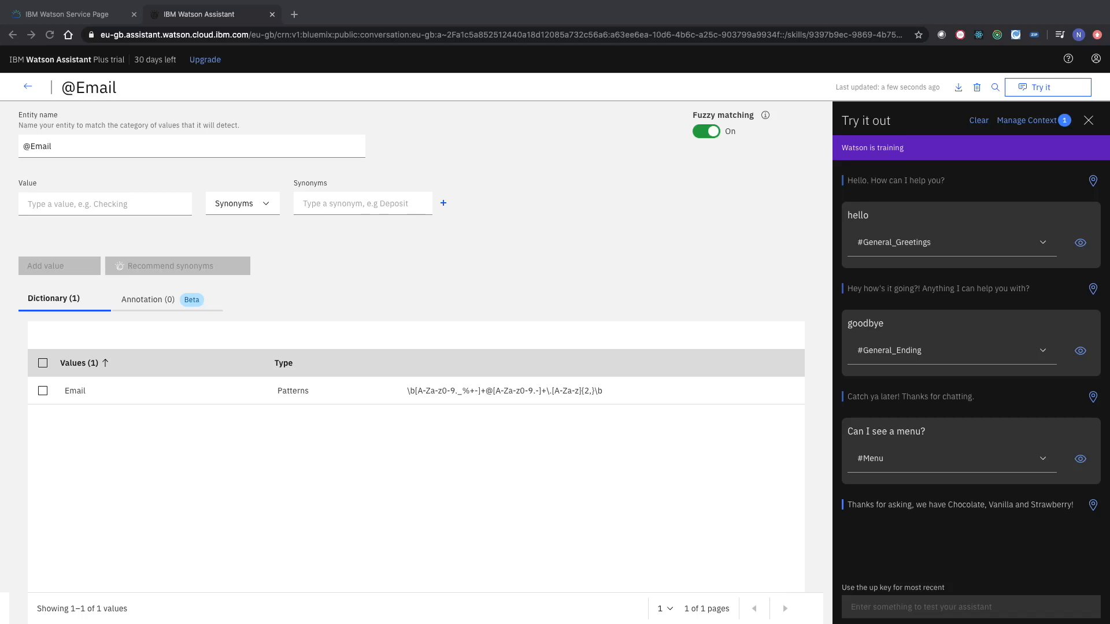
pyautogui.click(28, 86)
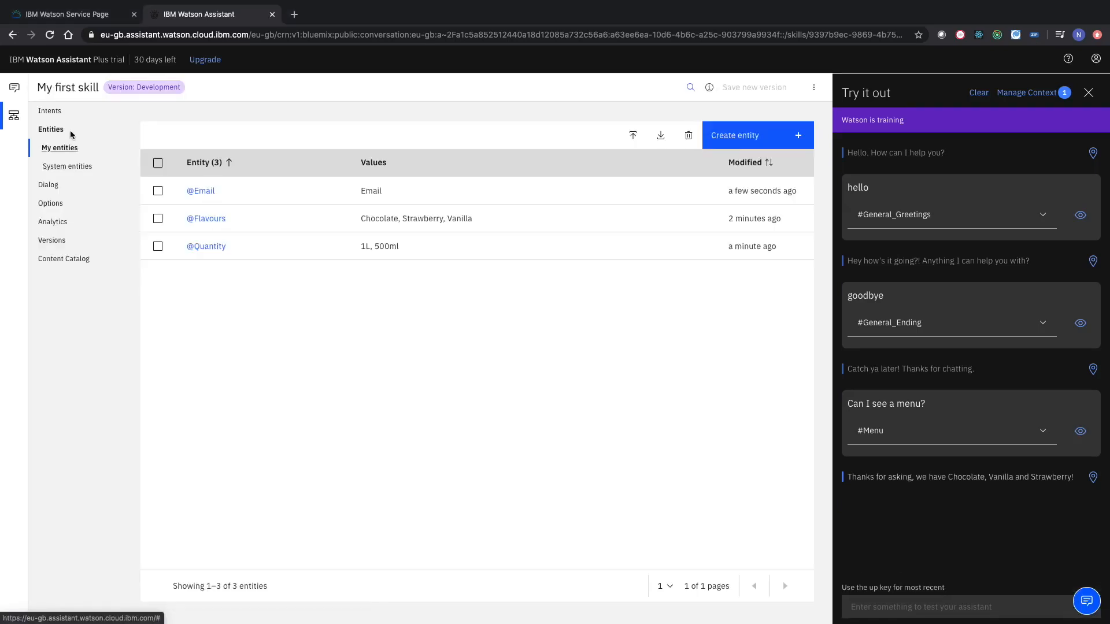
# Step: Create a new intent named #OnlineOrdering without a description
pyautogui.click(50, 110)
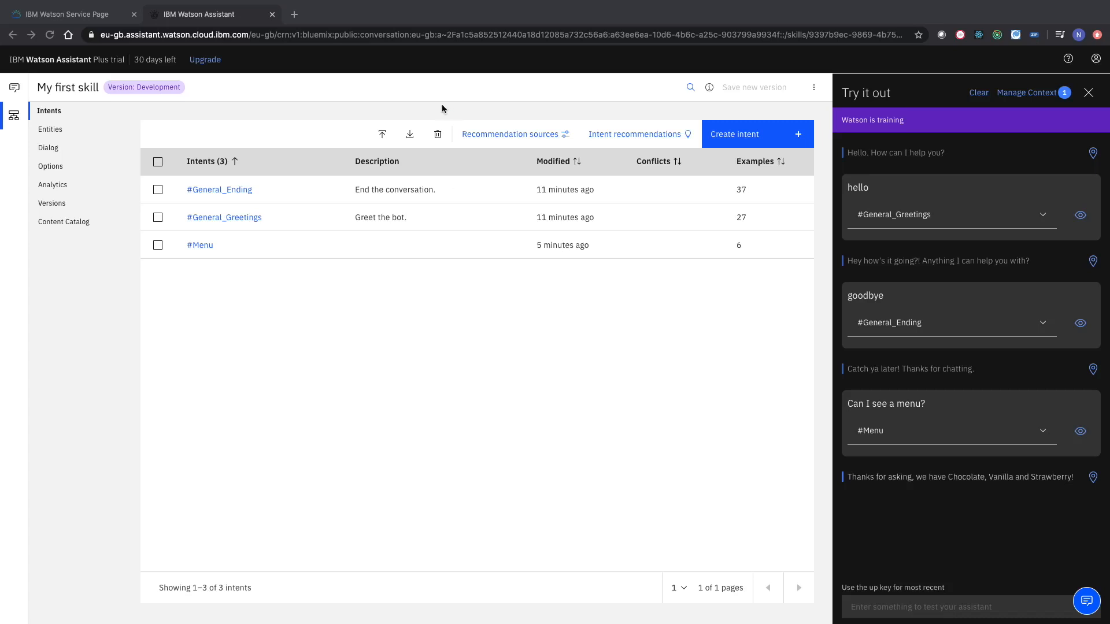
pyautogui.click(776, 140)
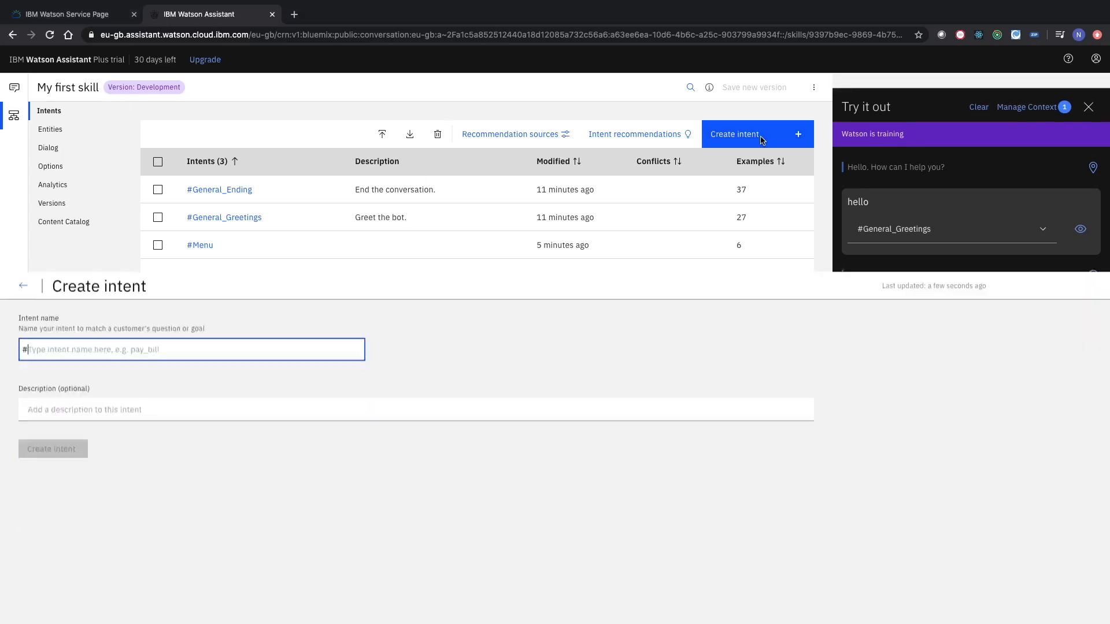
pyautogui.write('On')
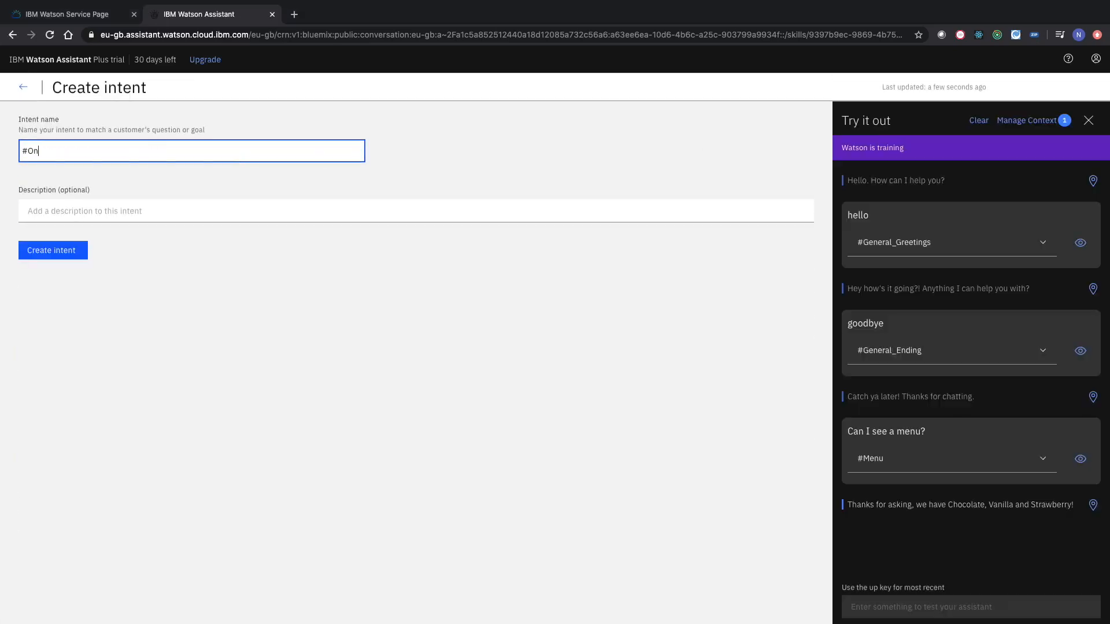
pyautogui.write('lineOrdering')
pyautogui.click(51, 250)
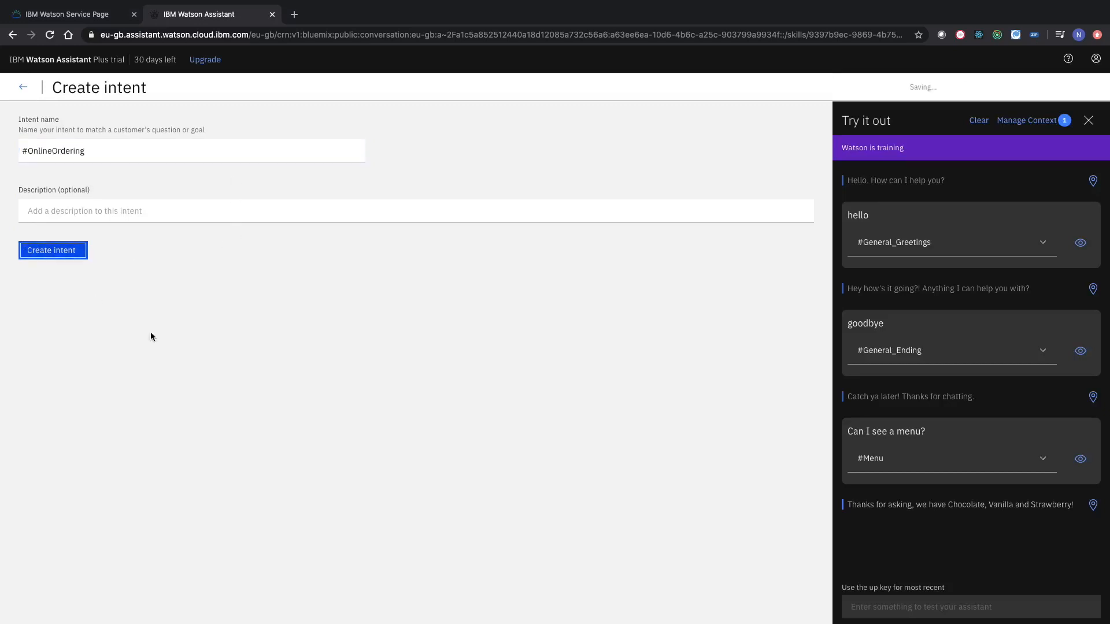
# Step: Add the user examples "Can I order some gelato" and "Can I put in an order for delivery" to #OnlineOrdering
pyautogui.click(196, 276)
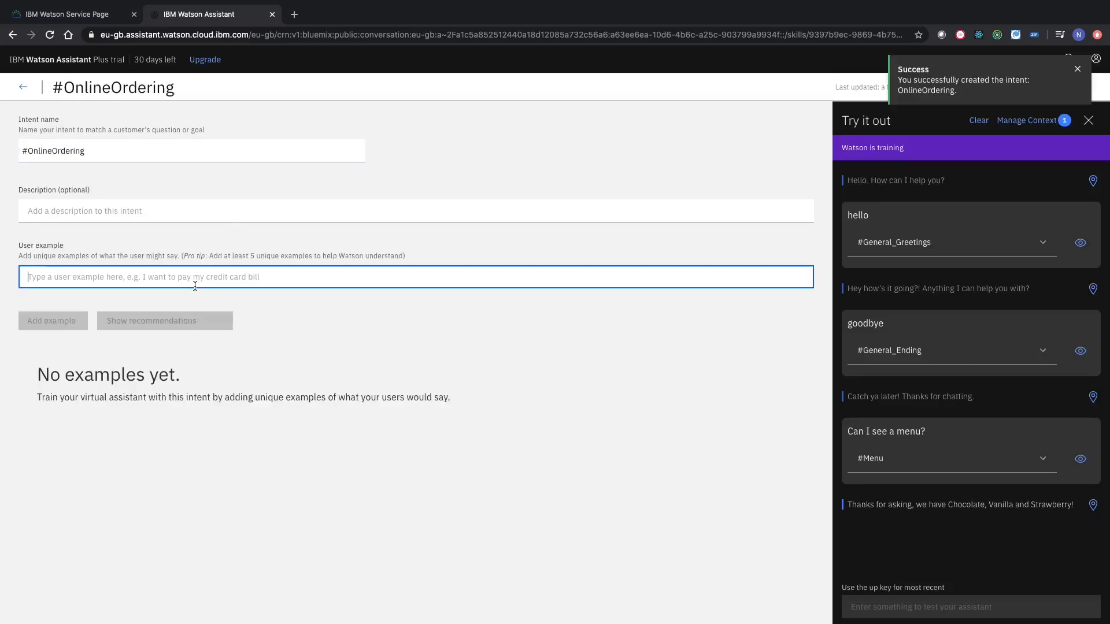
pyautogui.write('Ca')
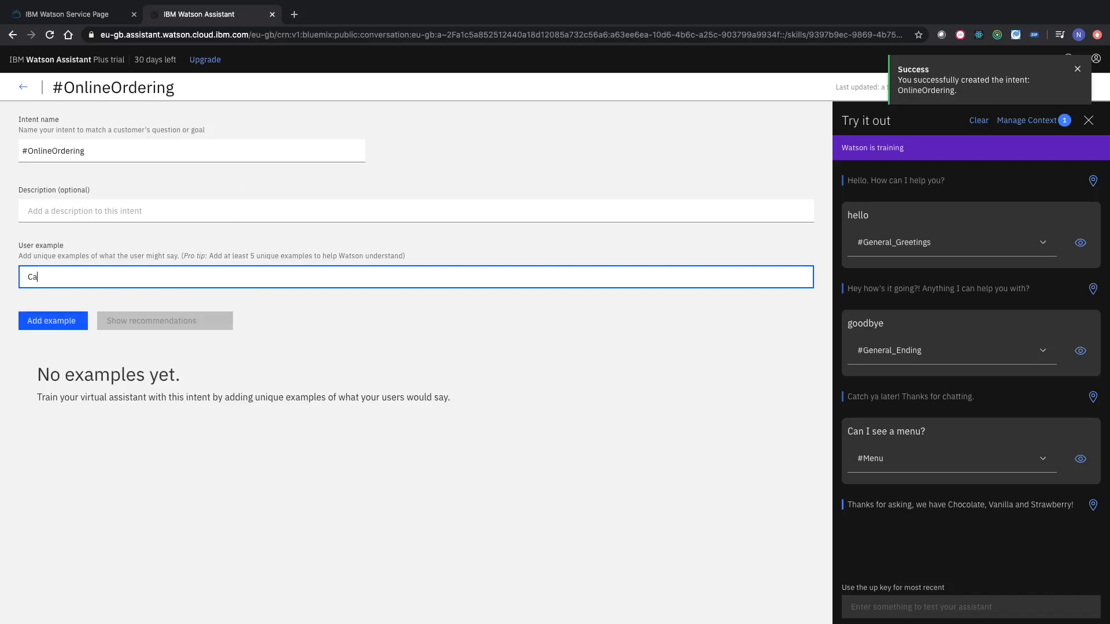
pyautogui.write('n I order so')
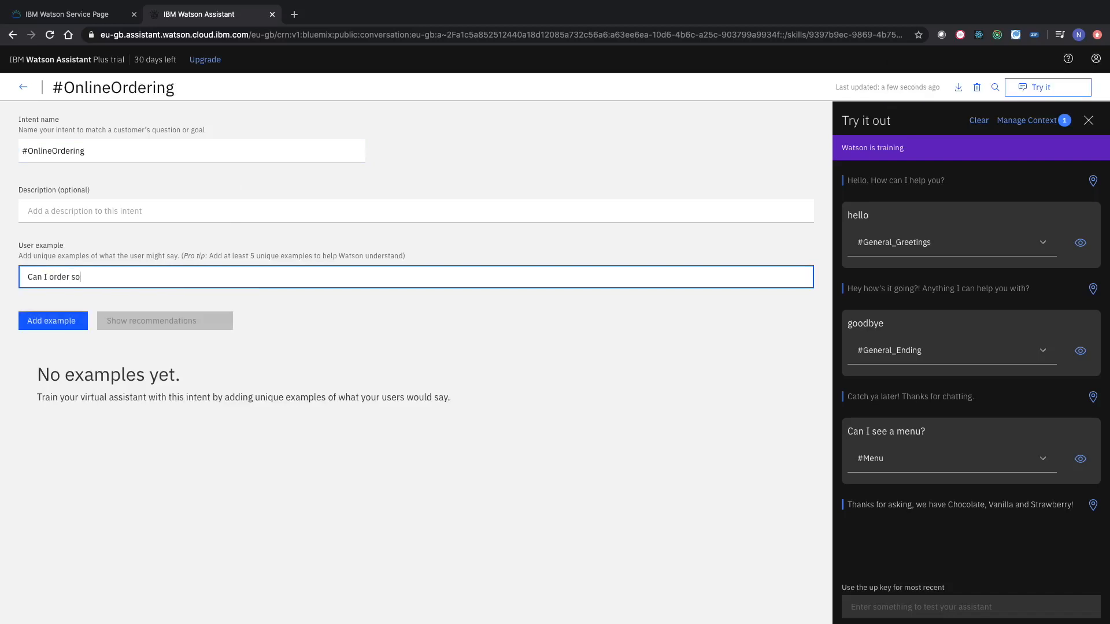
pyautogui.write('me gelato')
pyautogui.click(45, 322)
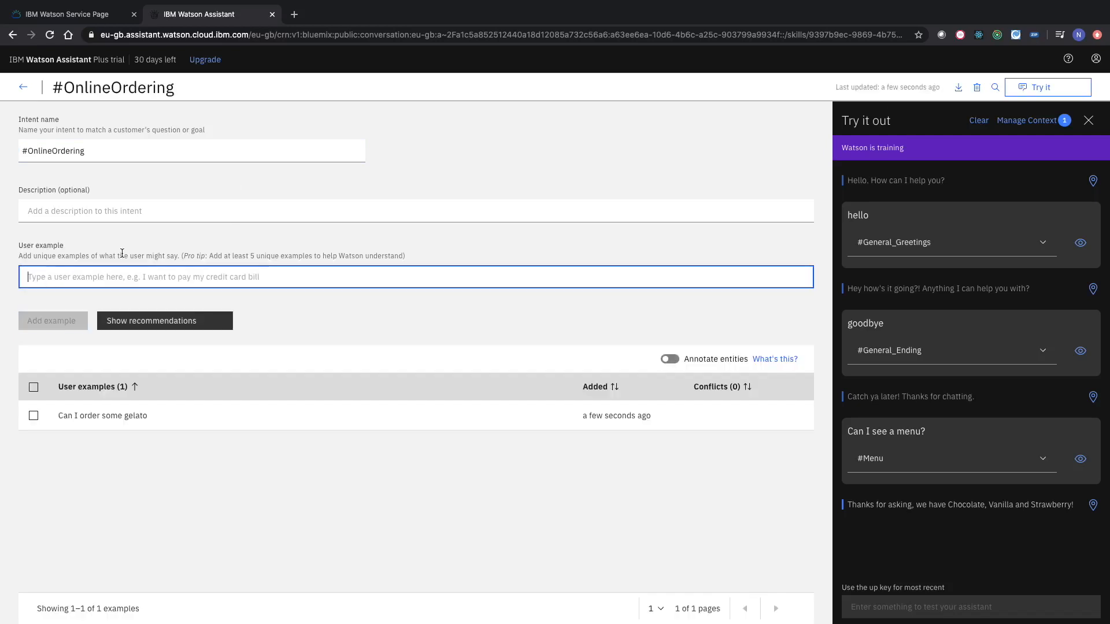
pyautogui.write('Can I put in a')
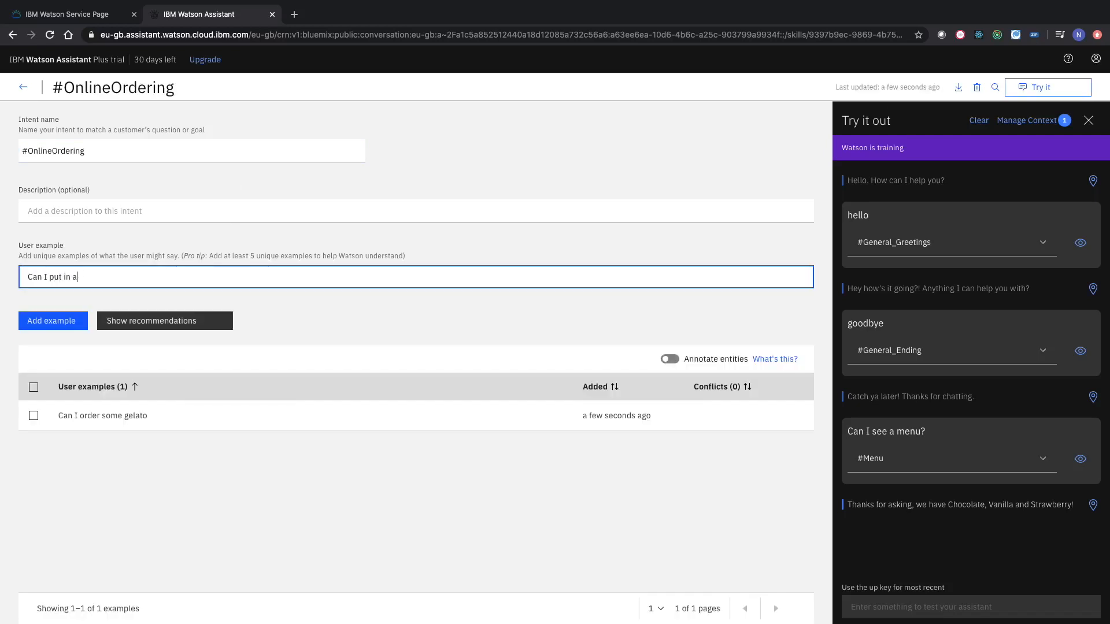
pyautogui.write('n order for delivery')
pyautogui.click(46, 321)
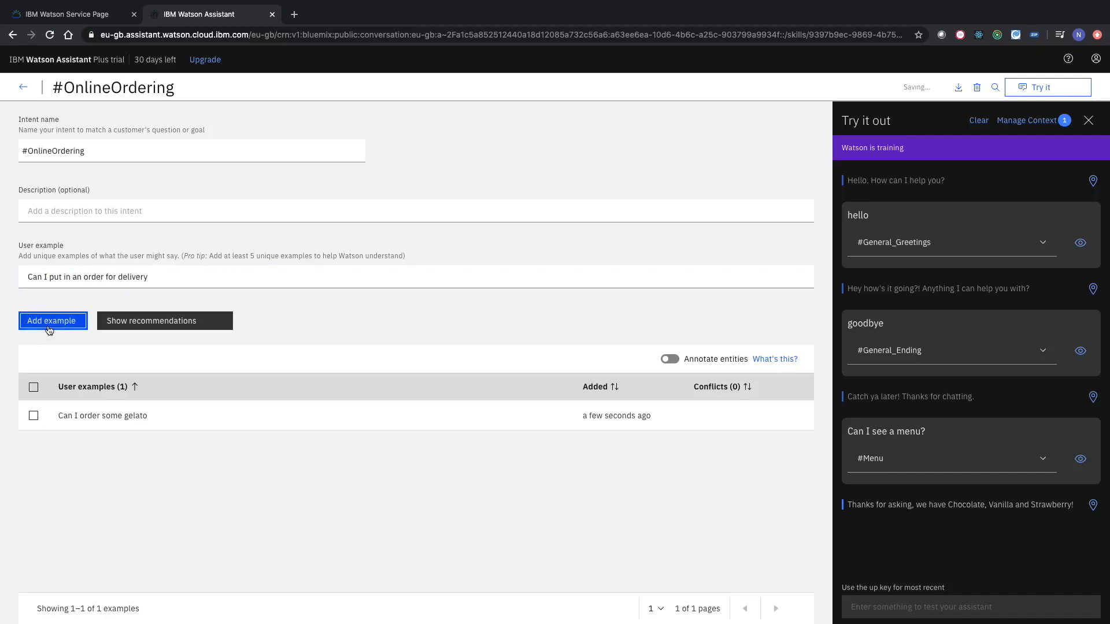
# Step: Add the user examples "Deliver gelato" and "I want to order please" to #OnlineOrdering
pyautogui.write('Deliver ')
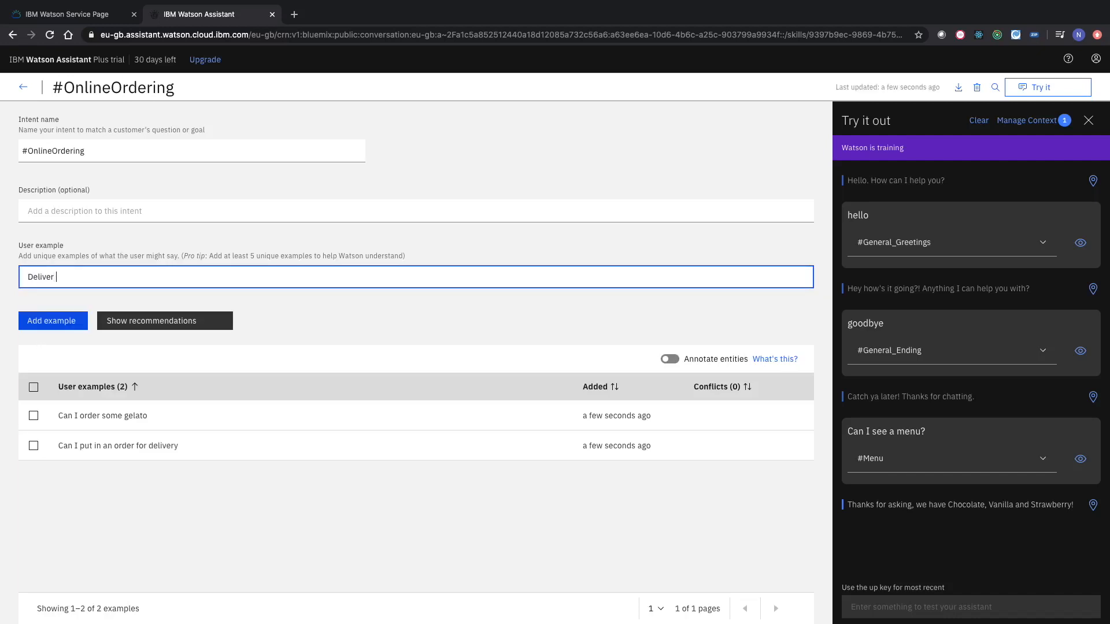
pyautogui.write('gelato')
pyautogui.click(48, 321)
pyautogui.write('I wa')
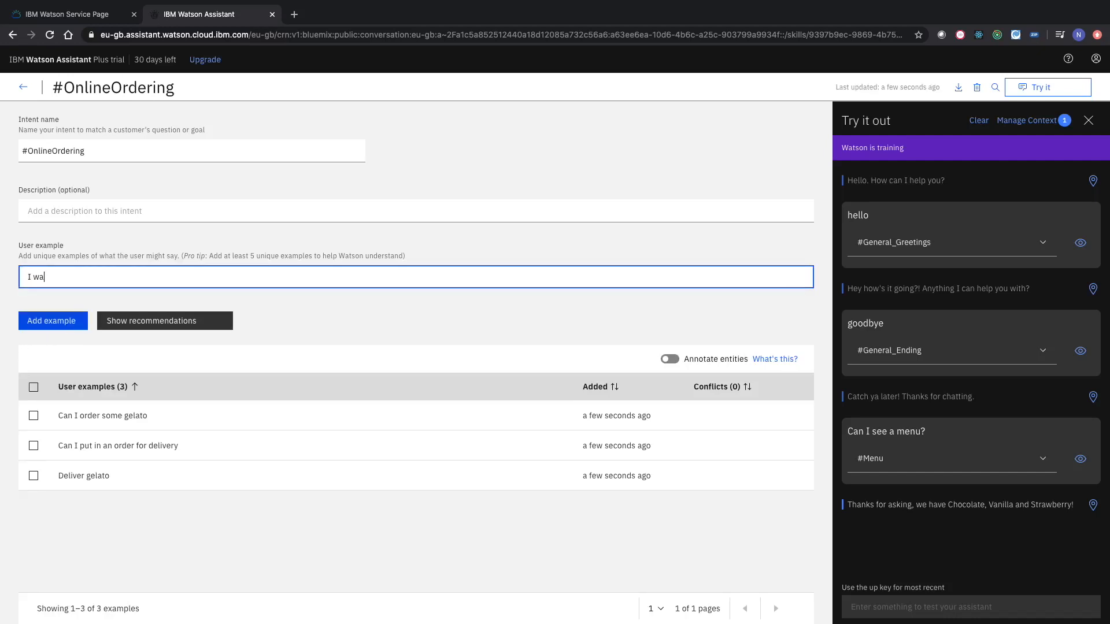
pyautogui.write('nt to order please')
pyautogui.click(30, 323)
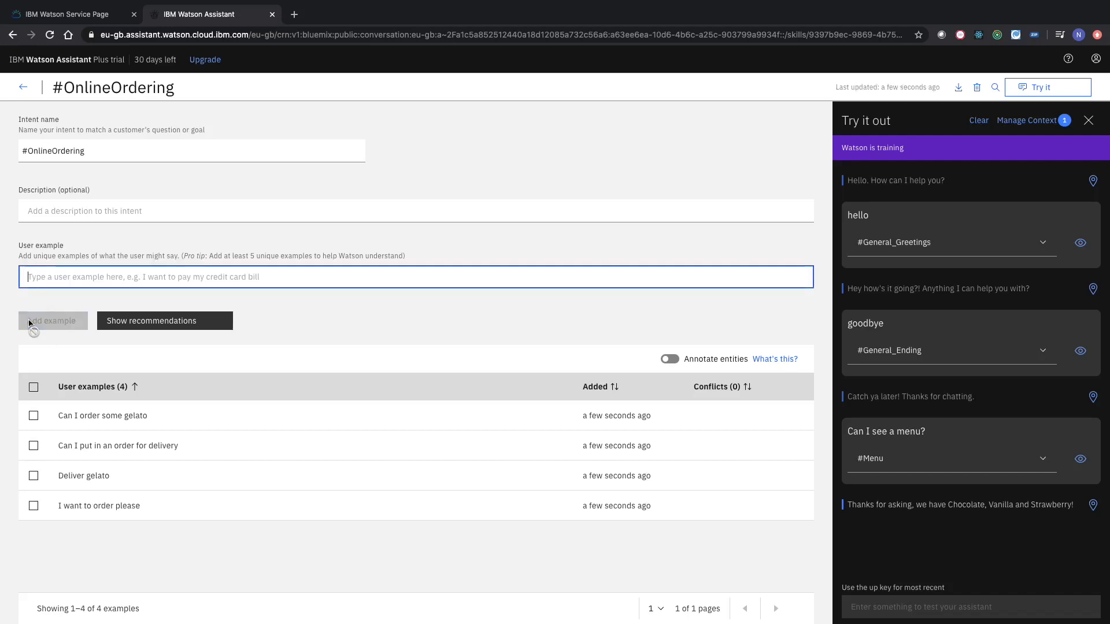
# Step: Add the user example "I would like to place an order" to #OnlineOrdering, and return to the intent list
pyautogui.write('I wo')
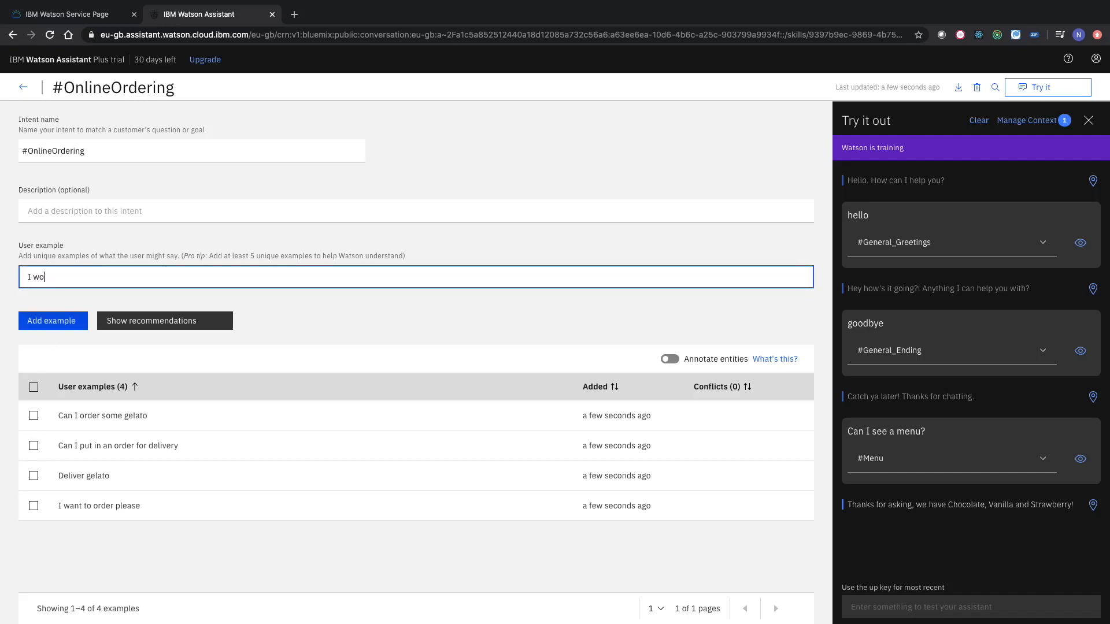
pyautogui.write('uld like to place an order')
pyautogui.click(54, 321)
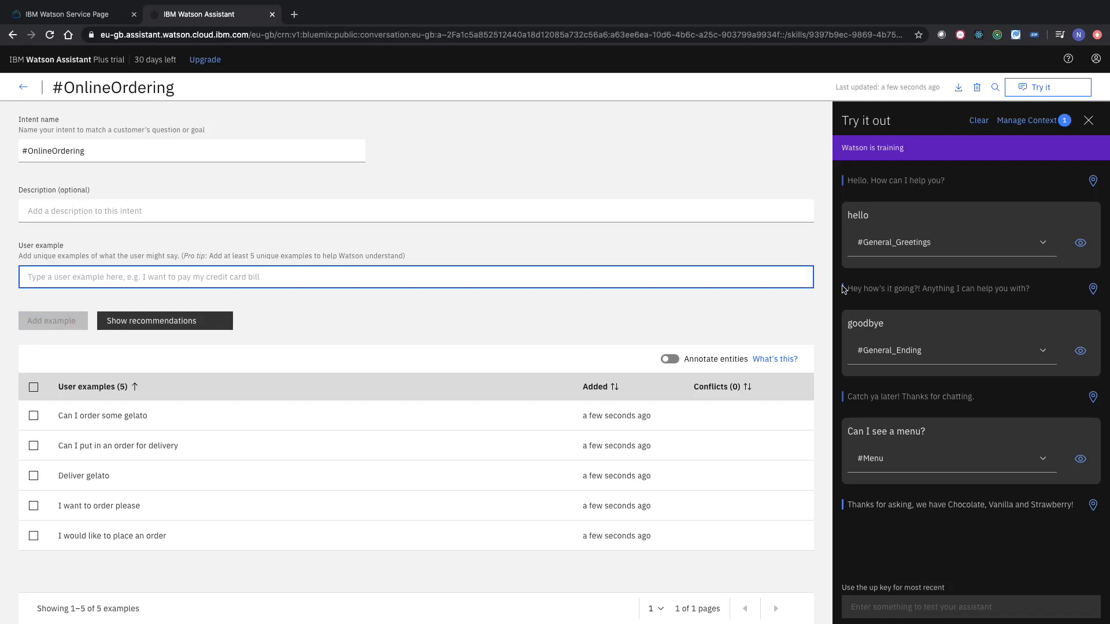
pyautogui.click(24, 86)
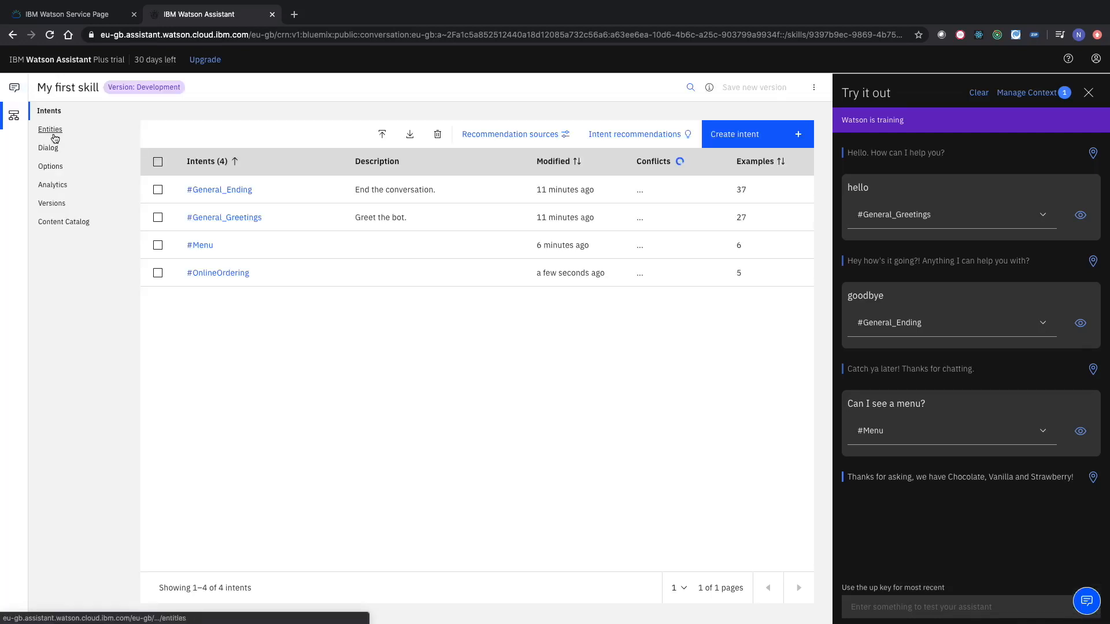
# Step: Add a folder named OnlineOrdering to the skill's dialog and close its editor
pyautogui.click(52, 148)
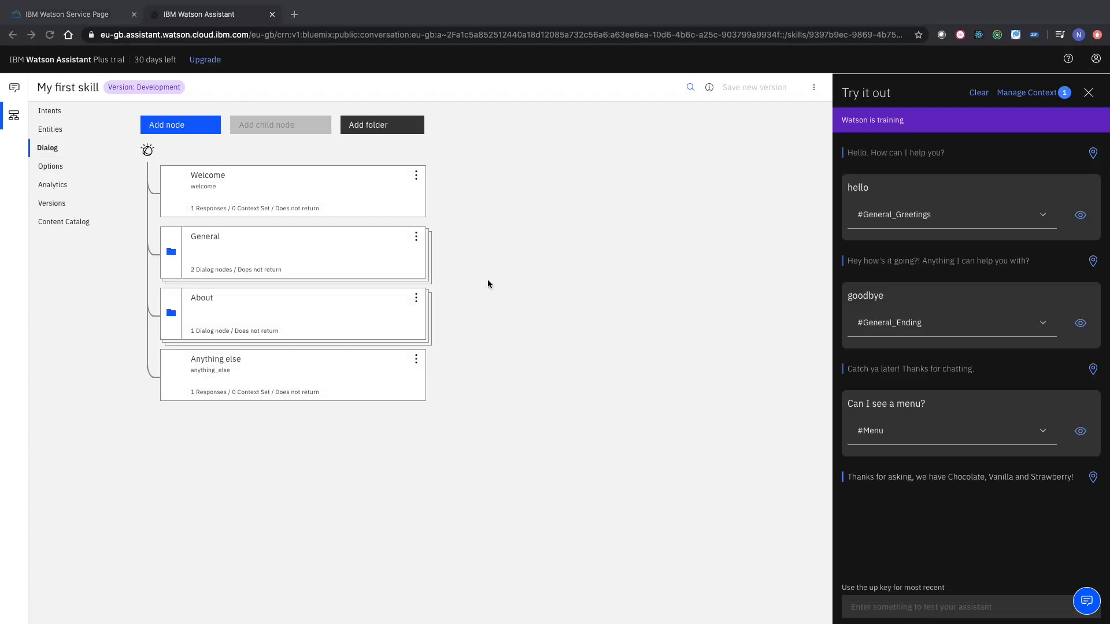
pyautogui.click(372, 129)
pyautogui.click(371, 129)
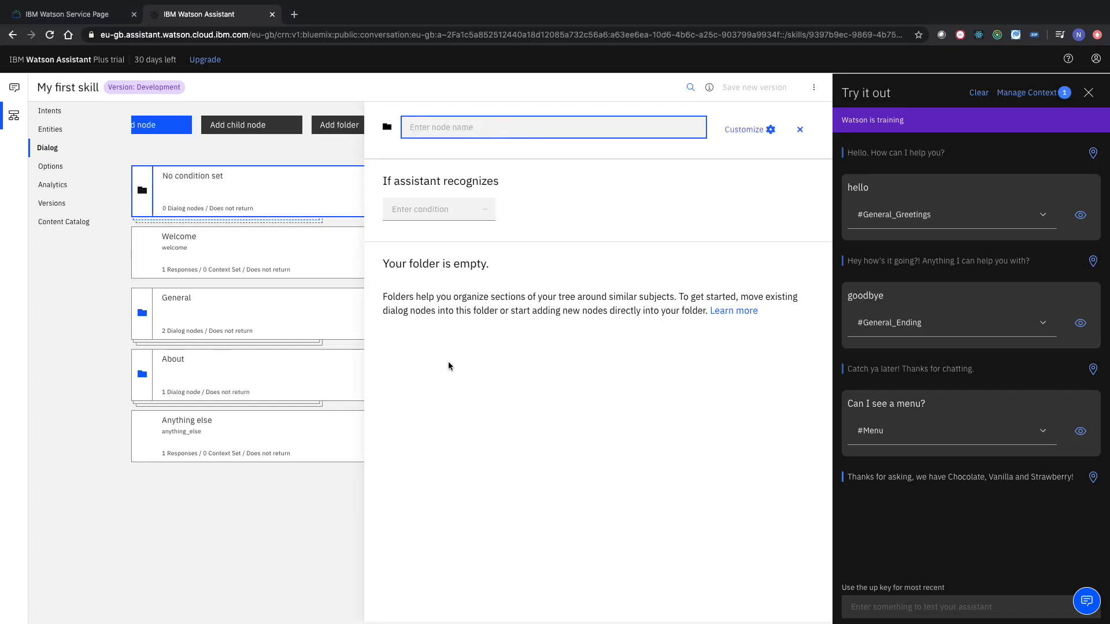
pyautogui.write('Inl')
pyautogui.press('BackSpace')
pyautogui.press('BackSpace')
pyautogui.press('BackSpace')
pyautogui.write('OnlineOrdering')
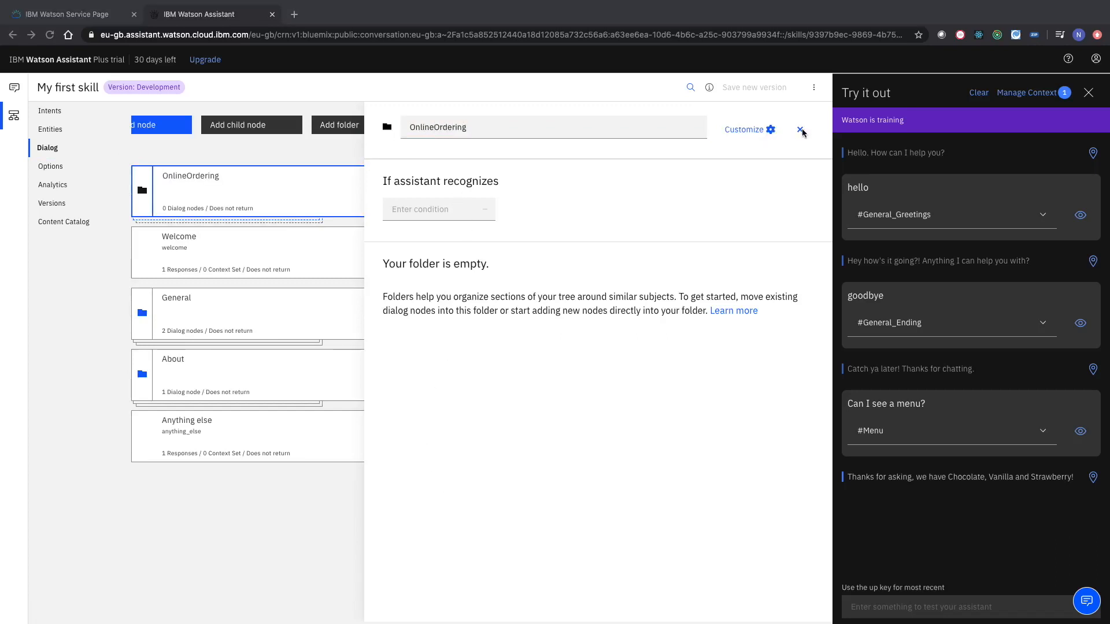
pyautogui.click(801, 131)
pyautogui.click(801, 131)
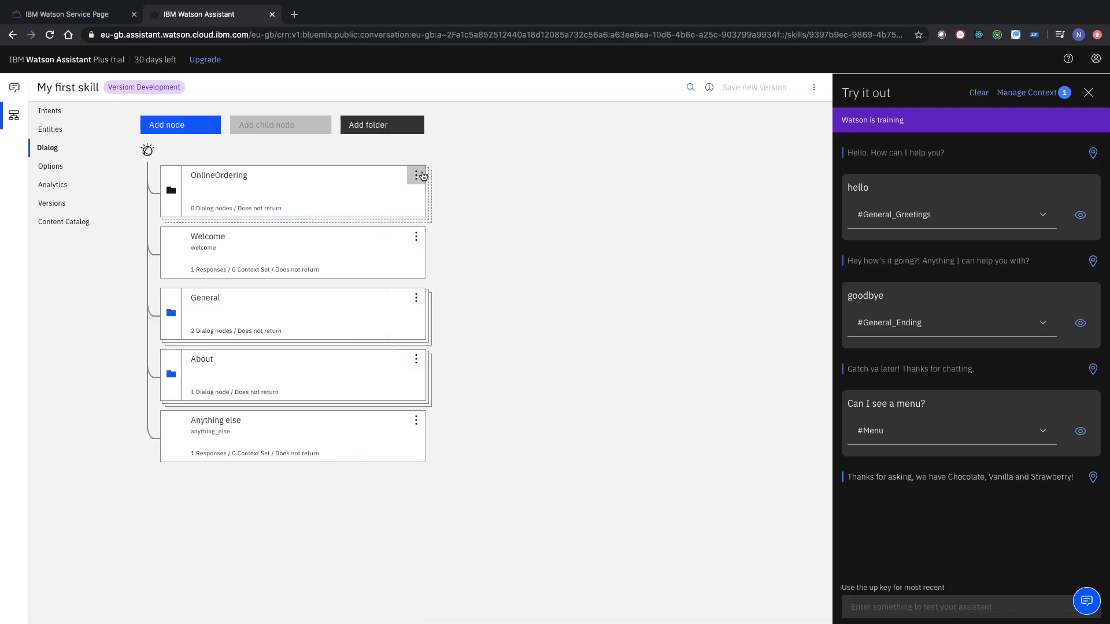
# Step: Move the OnlineOrdering folder below the About folder in the dialog tree, and close its editor
pyautogui.click(421, 176)
pyautogui.click(398, 290)
pyautogui.click(370, 386)
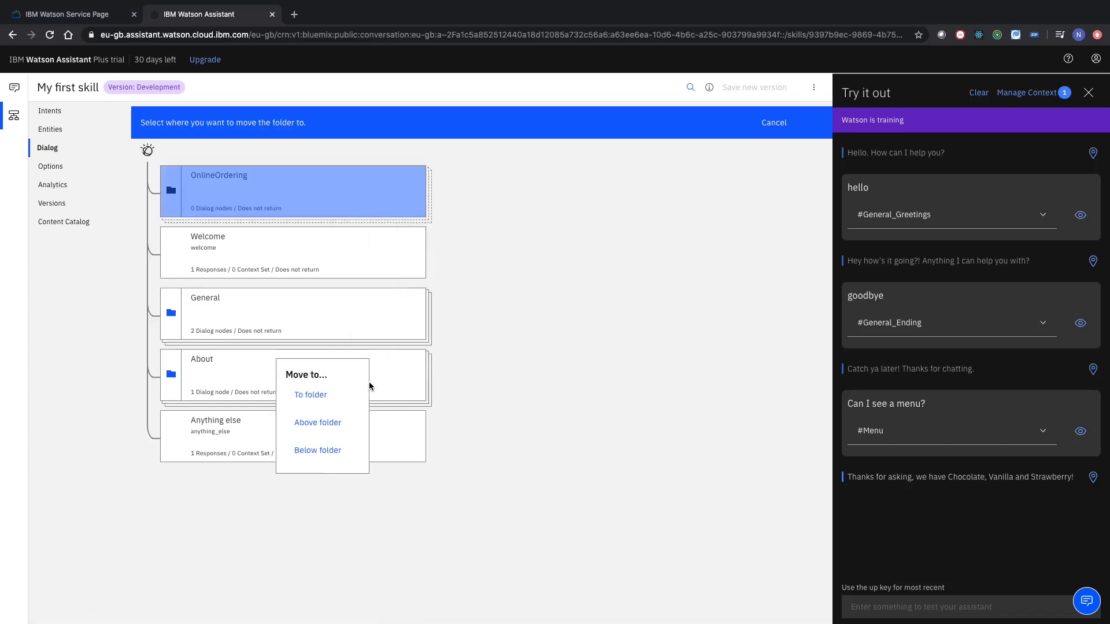
pyautogui.click(325, 457)
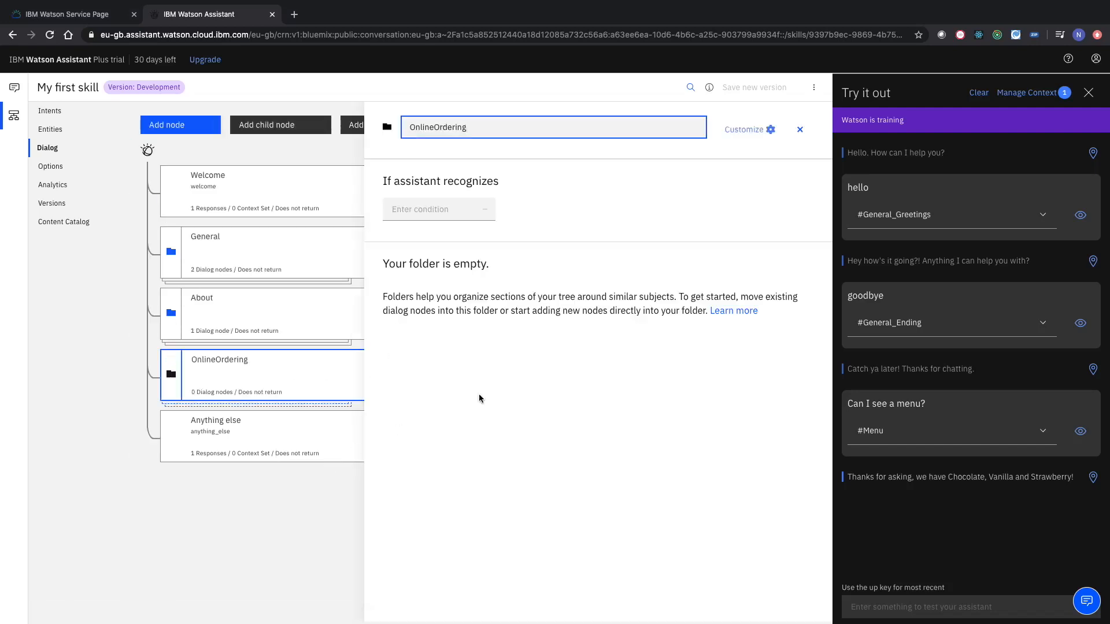
pyautogui.click(800, 130)
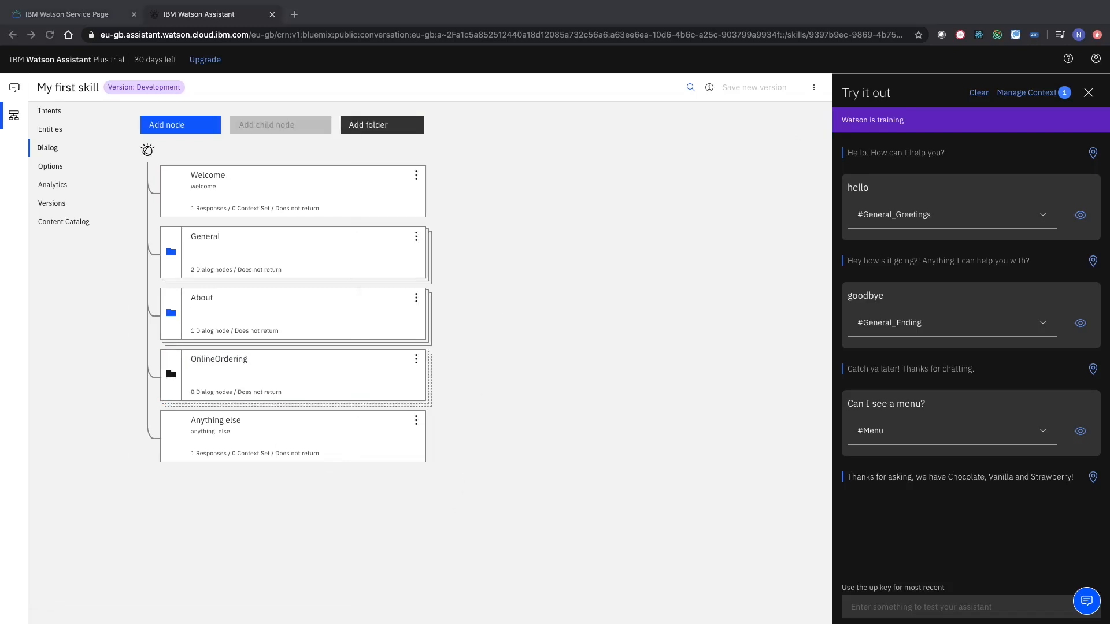
# Step: Add a node inside the OnlineOrdering folder and set its condition to the #OnlineOrdering intent
pyautogui.click(419, 366)
pyautogui.click(419, 366)
pyautogui.click(419, 379)
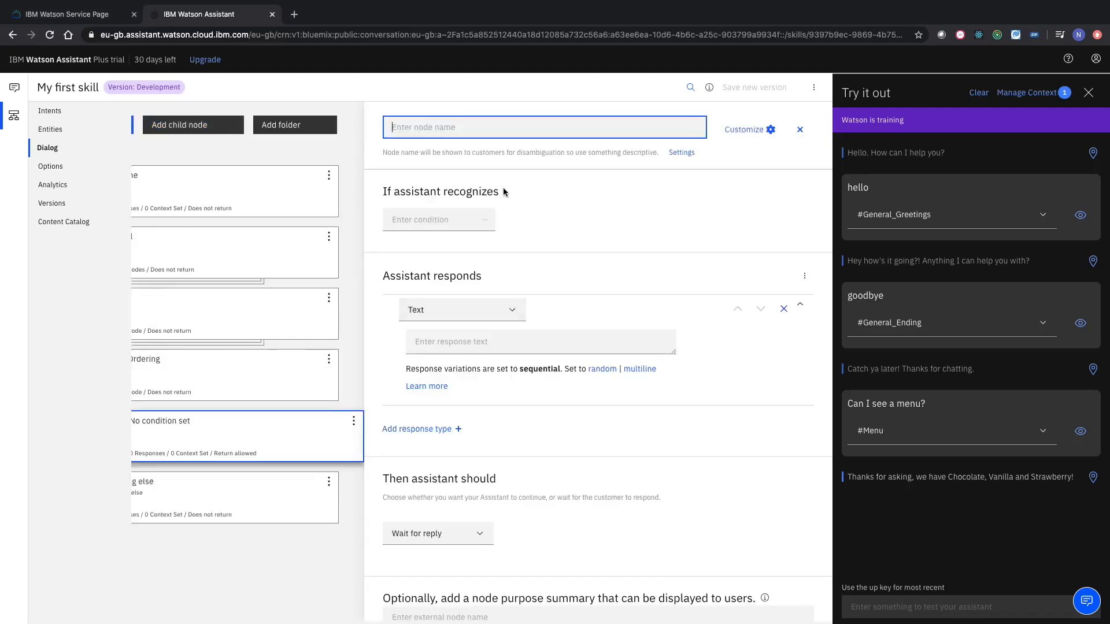
pyautogui.click(453, 214)
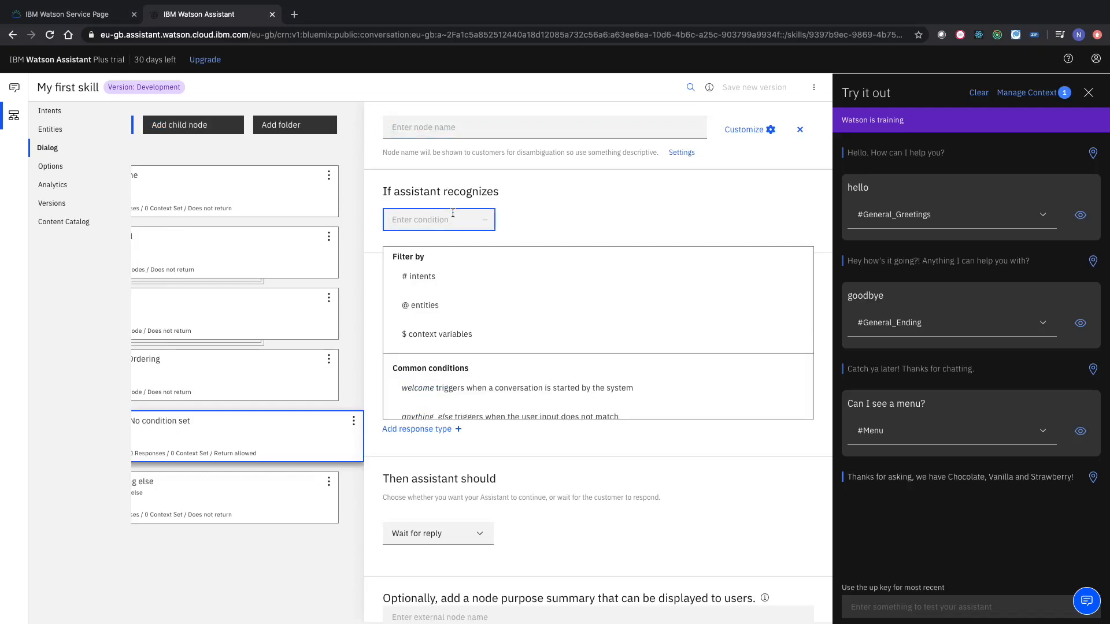
pyautogui.write('#')
pyautogui.click(491, 364)
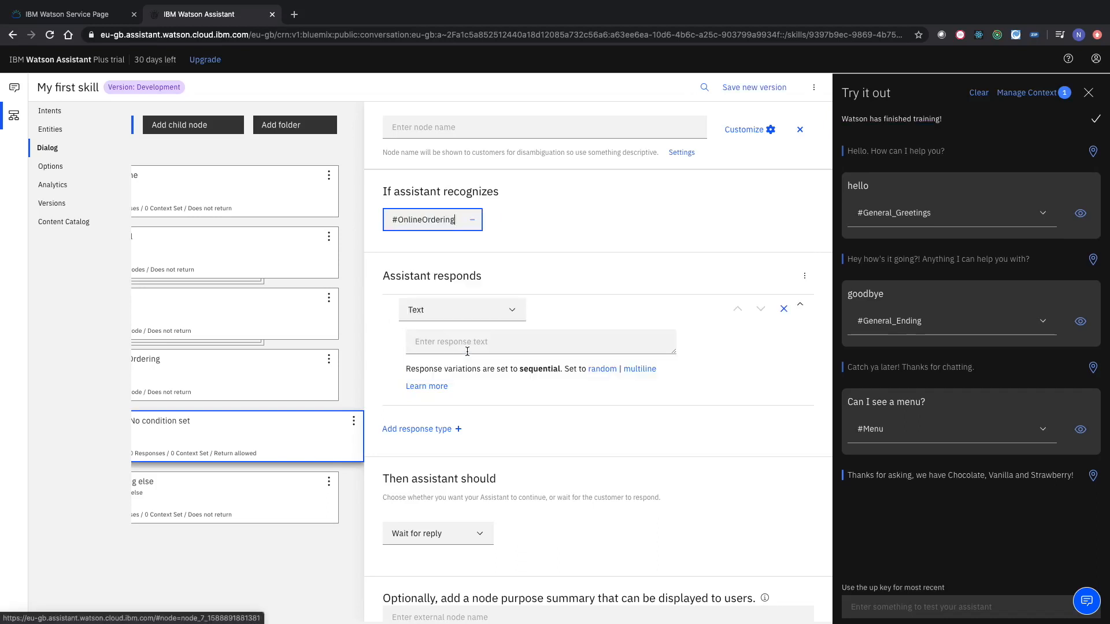
pyautogui.click(567, 198)
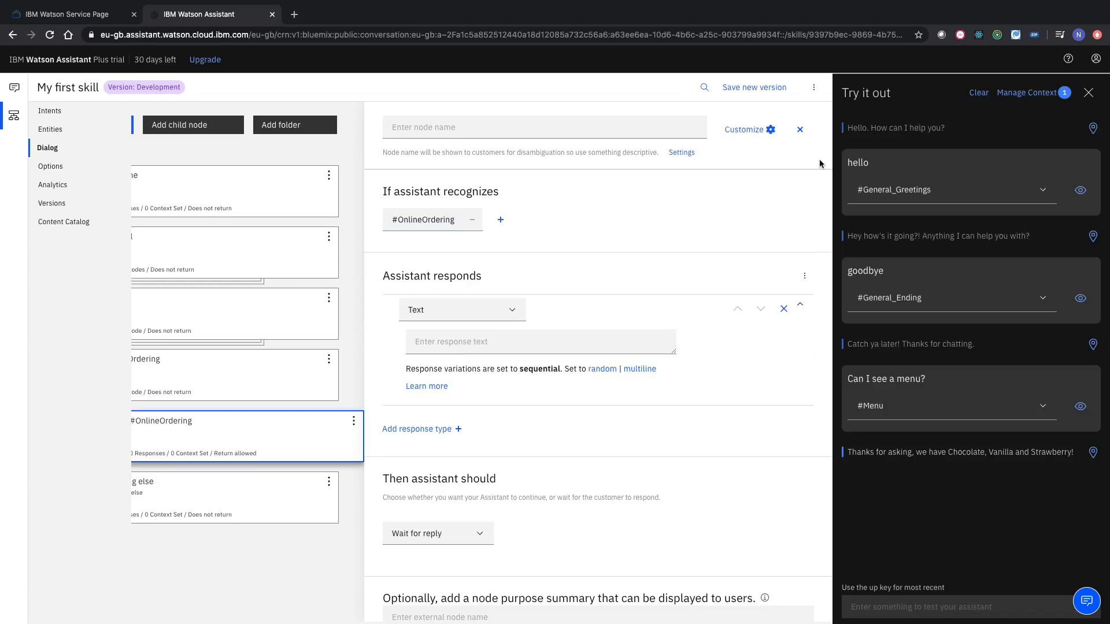
# Step: Test the assistant with the message "I want to order some gelato"
pyautogui.click(894, 605)
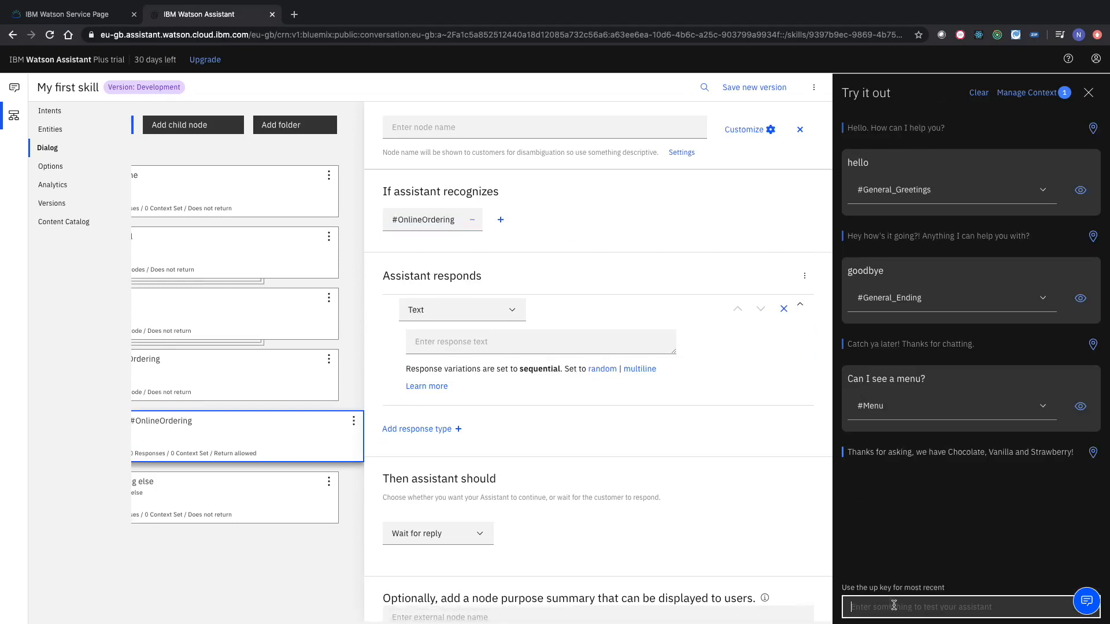
pyautogui.write('I want ')
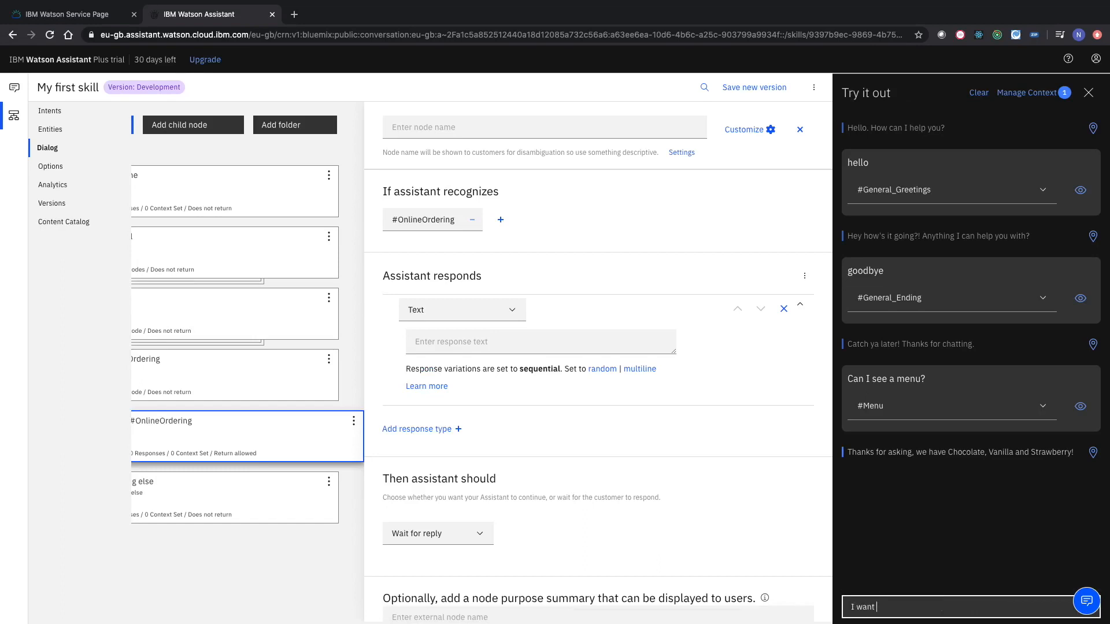
pyautogui.write('to order some gelato')
pyautogui.press('Return')
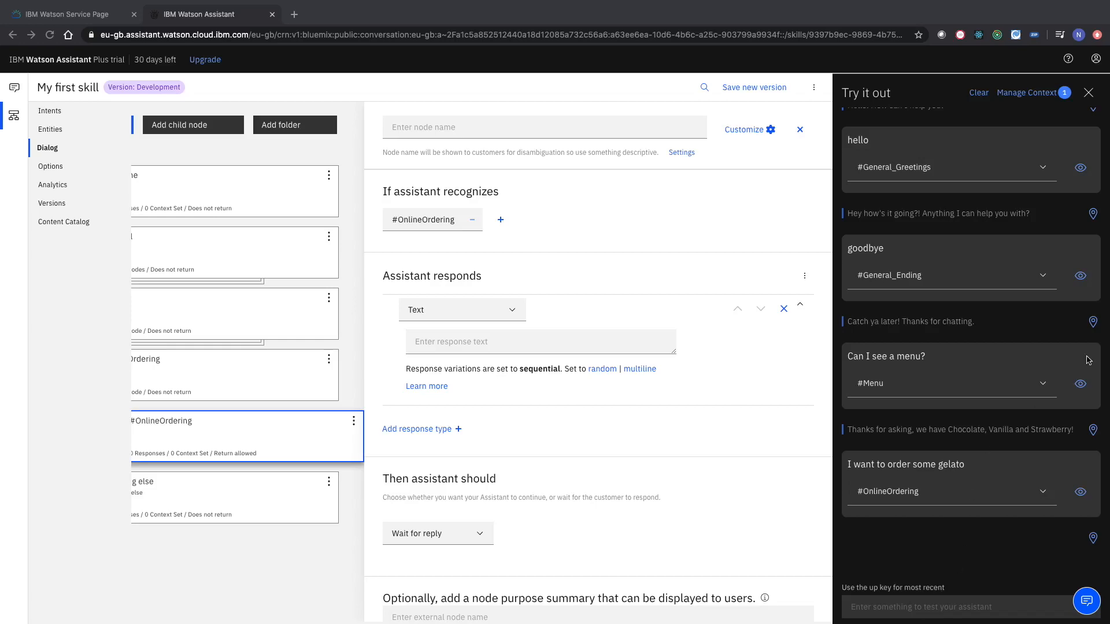
# Step: Enable Slots for the #OnlineOrdering node, and apply the customization
pyautogui.click(740, 127)
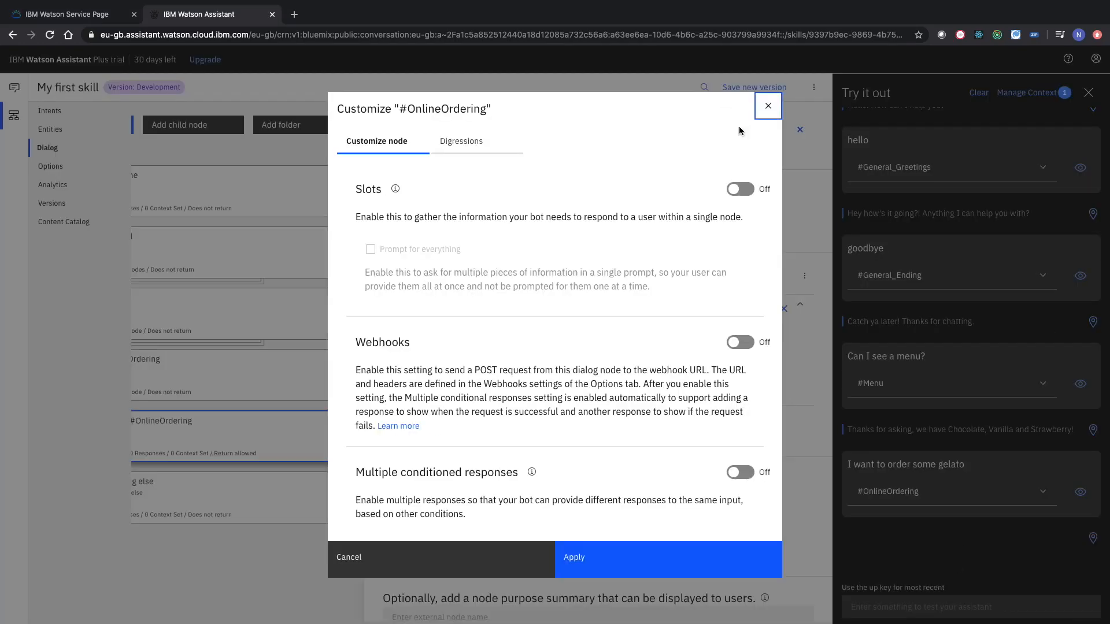
pyautogui.click(733, 190)
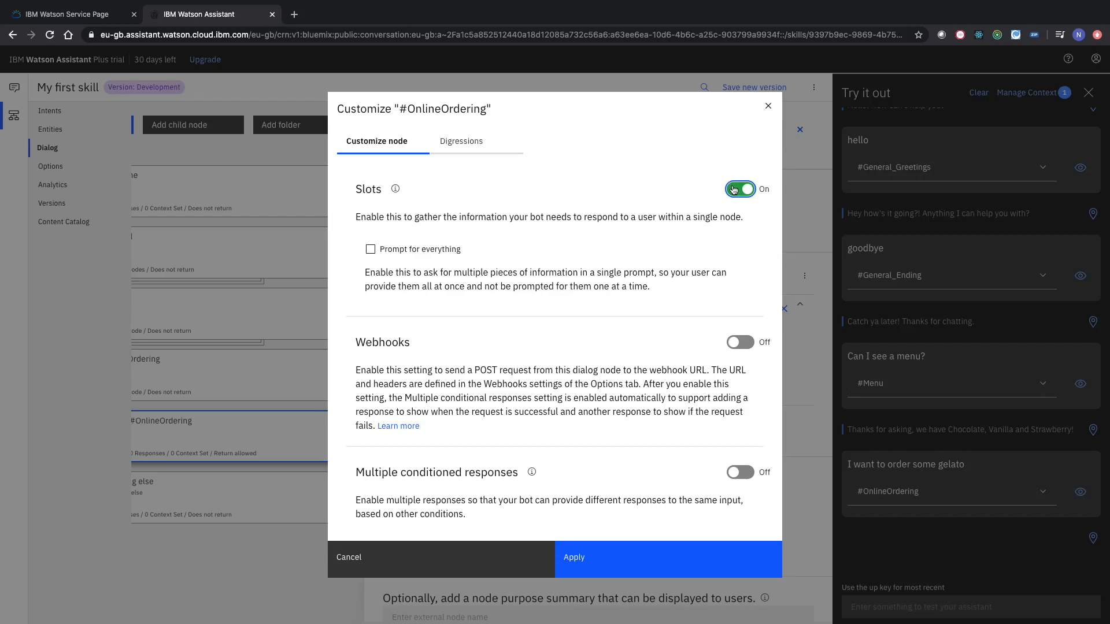
pyautogui.click(610, 566)
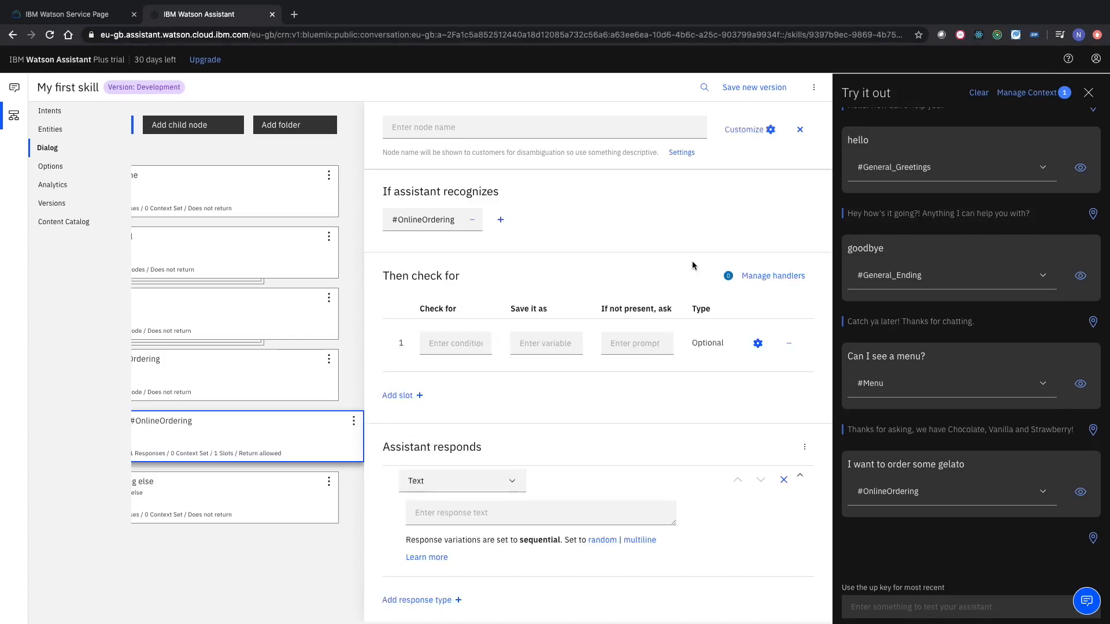
pyautogui.click(486, 343)
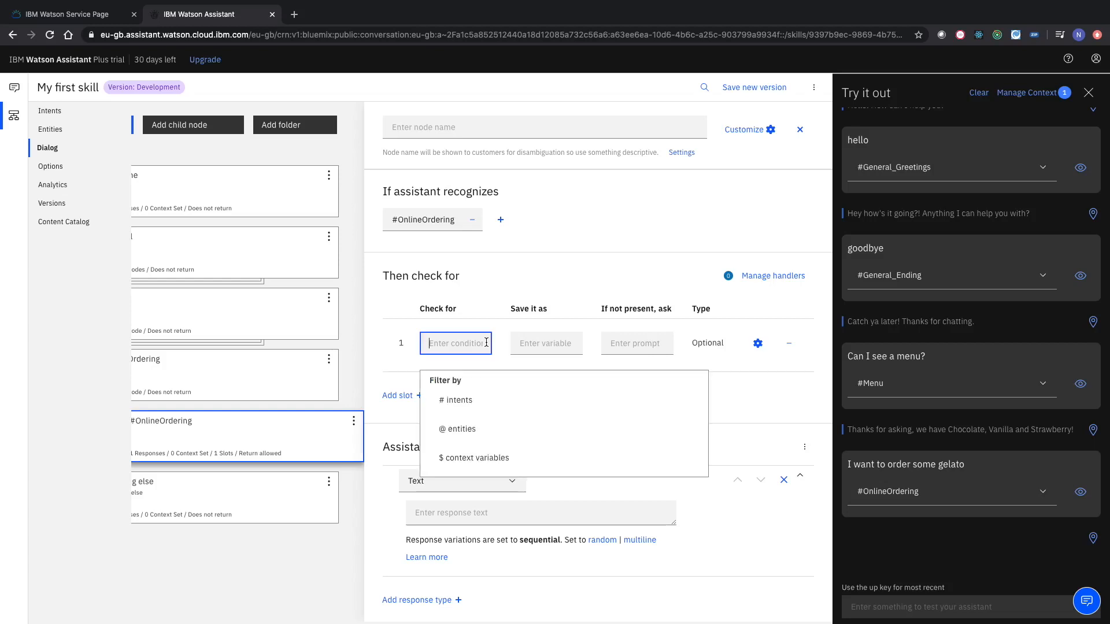
pyautogui.write('@Fl')
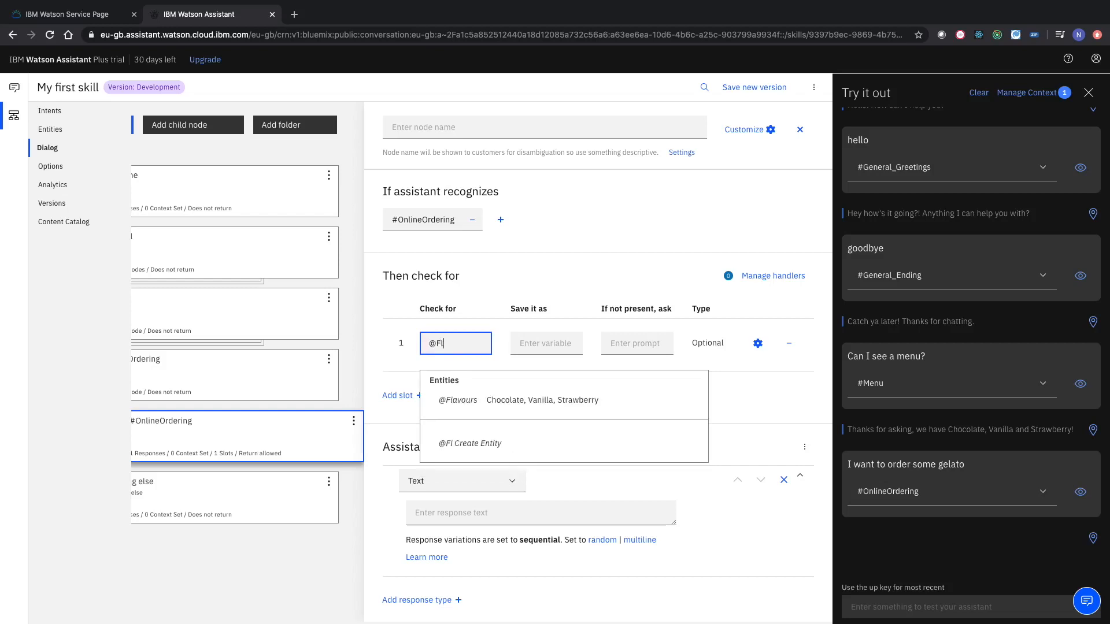
pyautogui.click(474, 400)
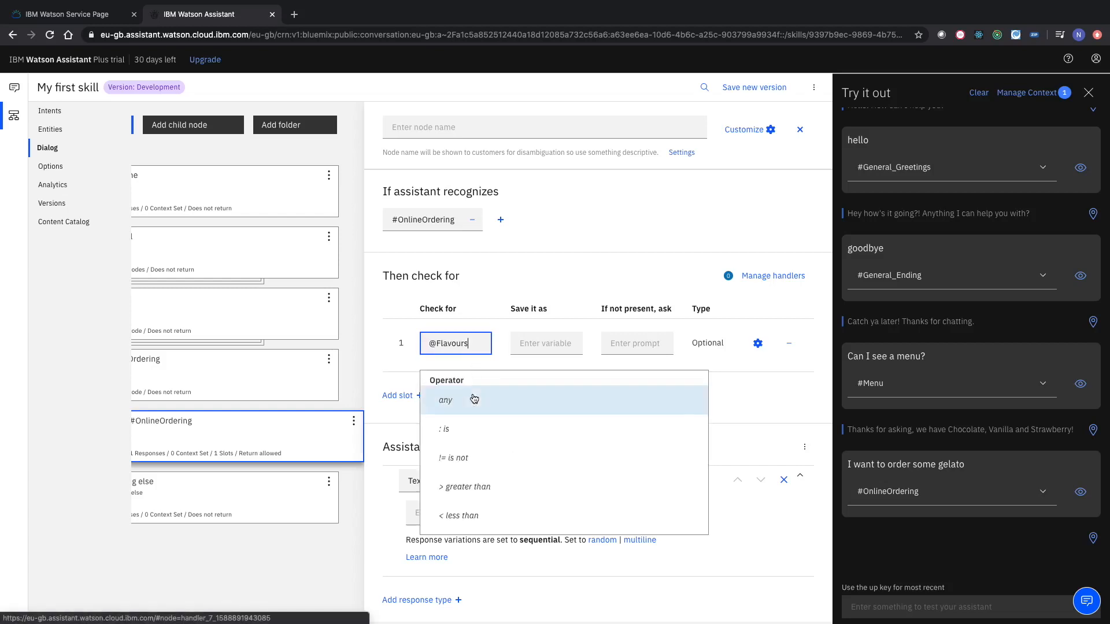
pyautogui.click(496, 286)
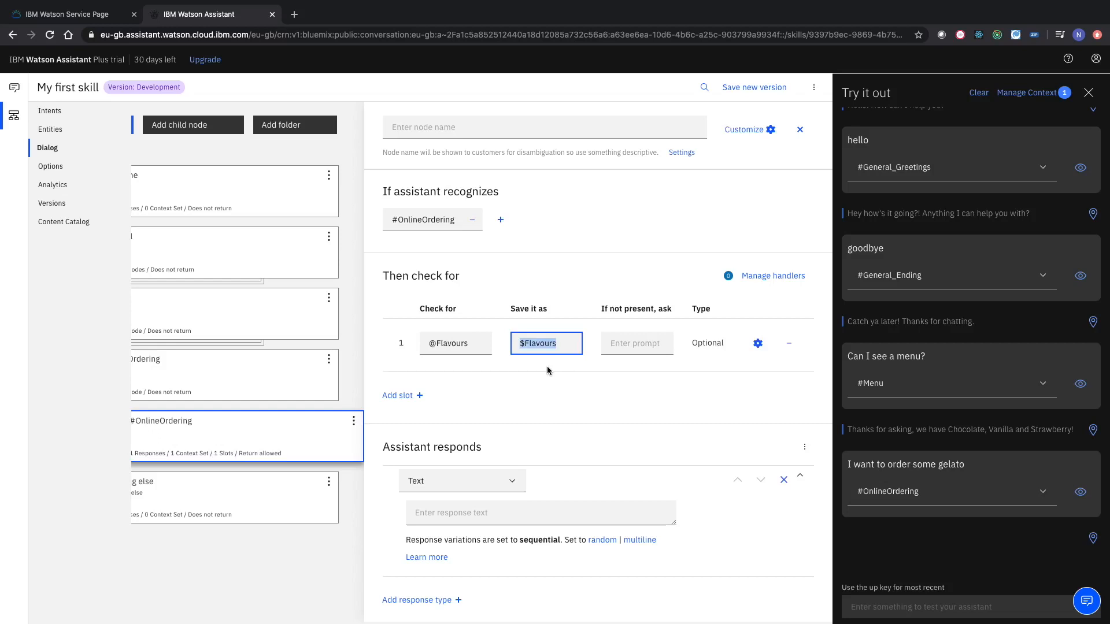
pyautogui.click(1036, 94)
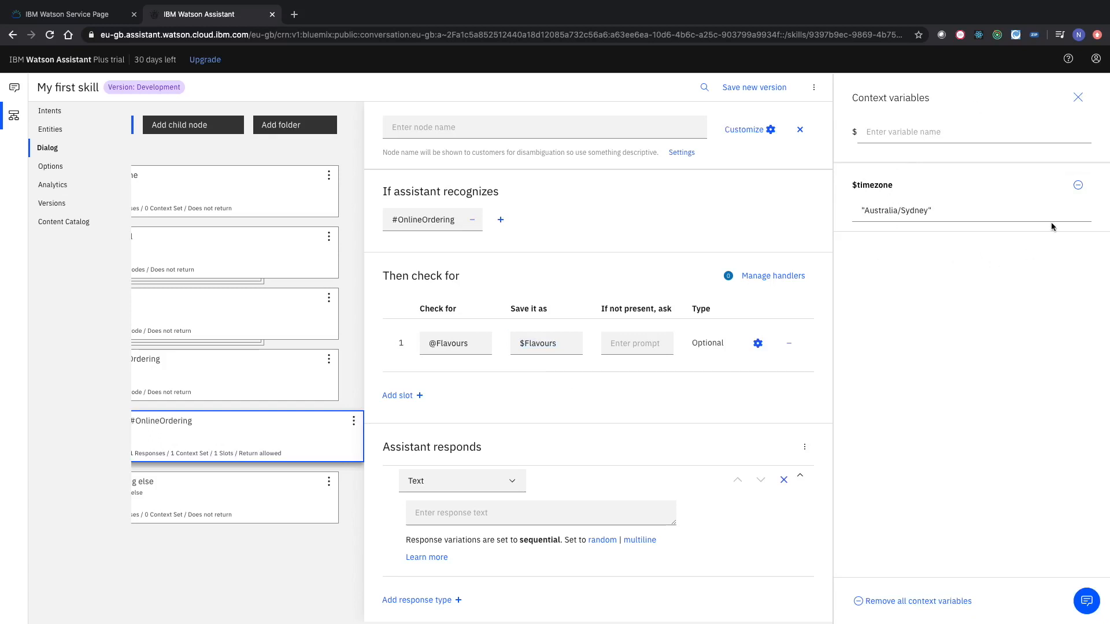
pyautogui.click(634, 343)
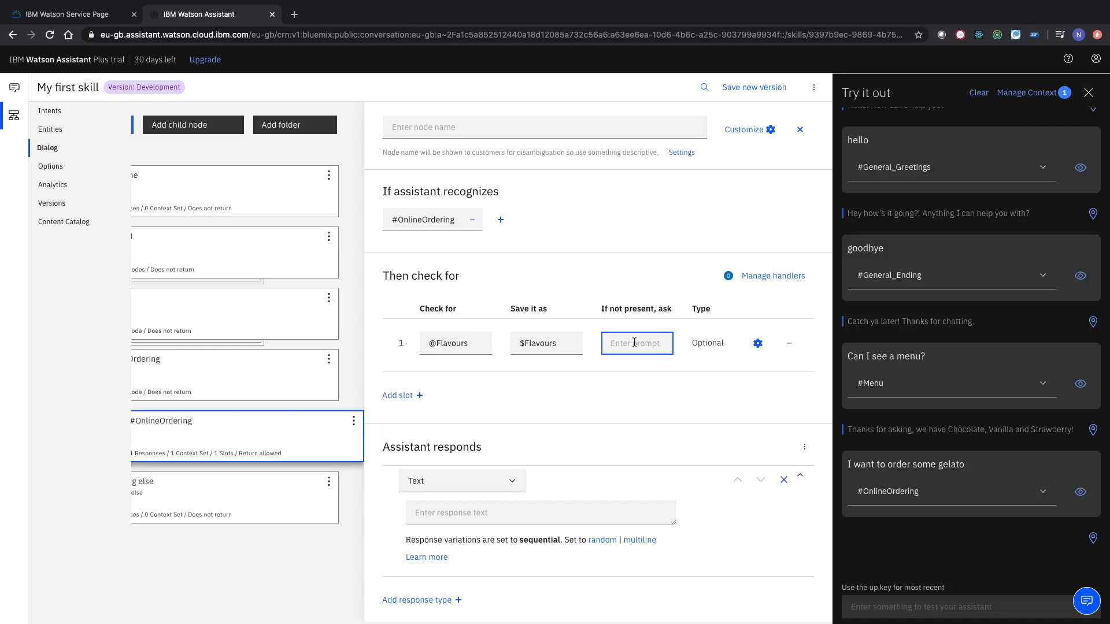
pyautogui.write('What flavours would you')
pyautogui.write(' like?')
pyautogui.click(621, 223)
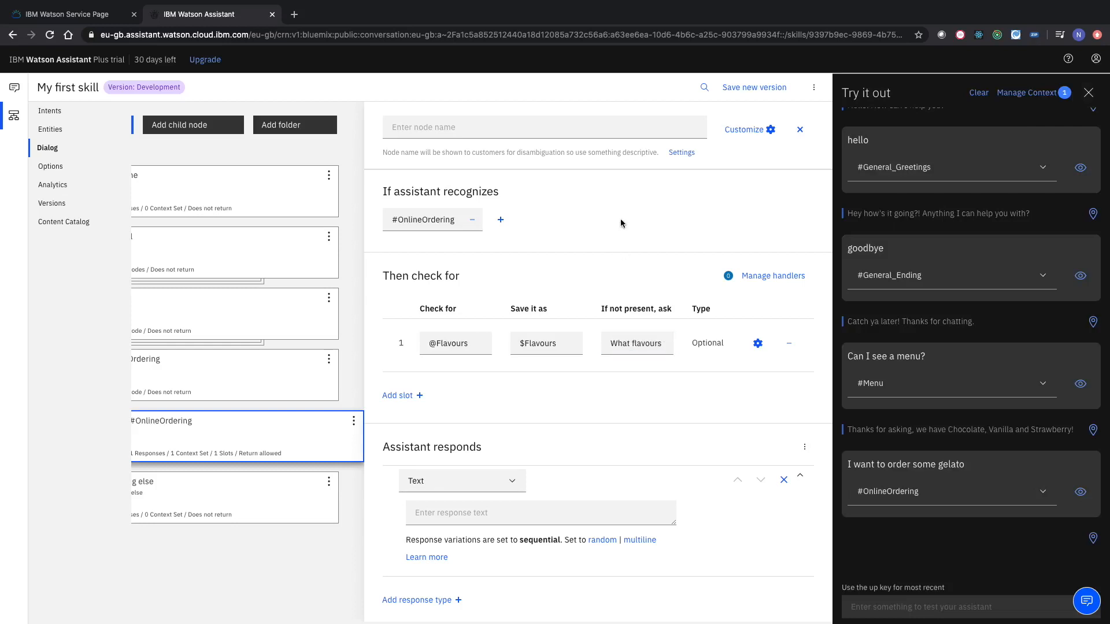
pyautogui.click(411, 396)
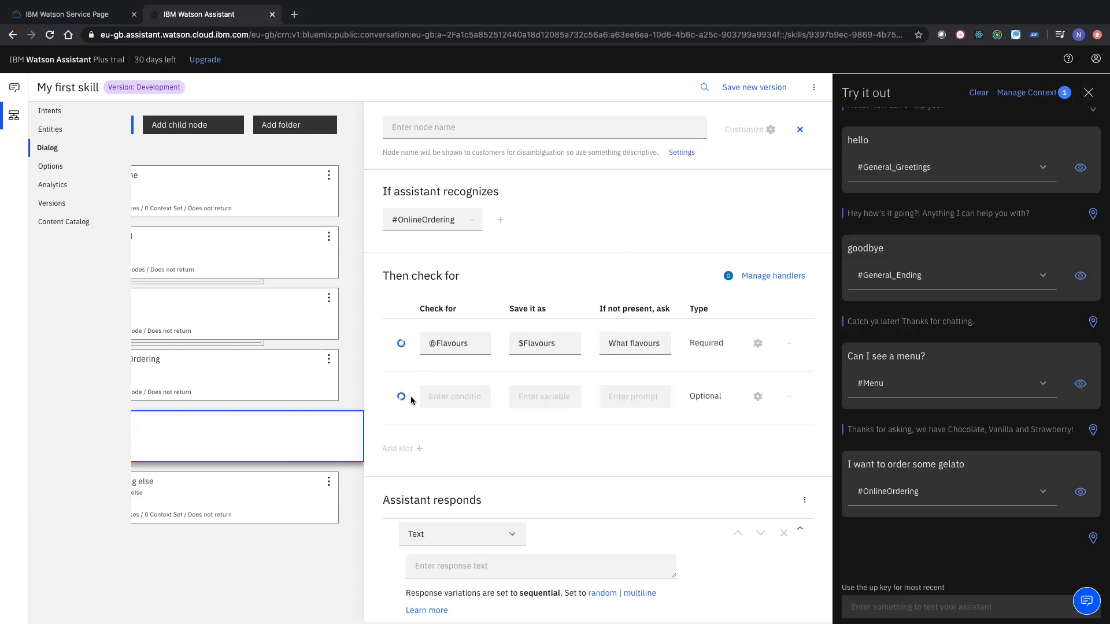
pyautogui.click(409, 450)
pyautogui.click(448, 393)
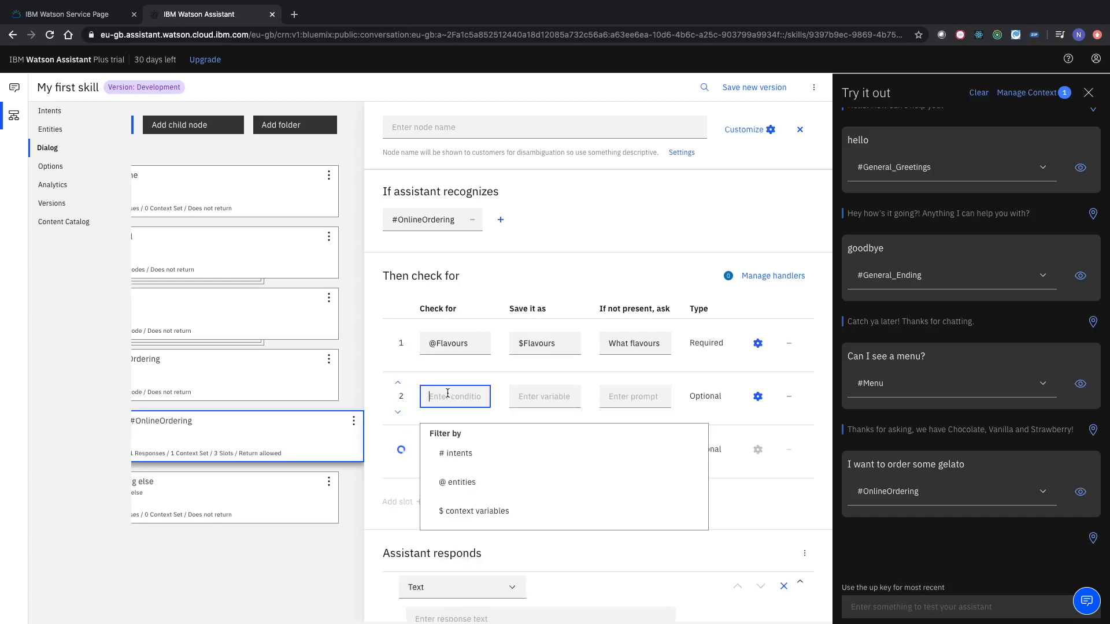
pyautogui.write('@Quan')
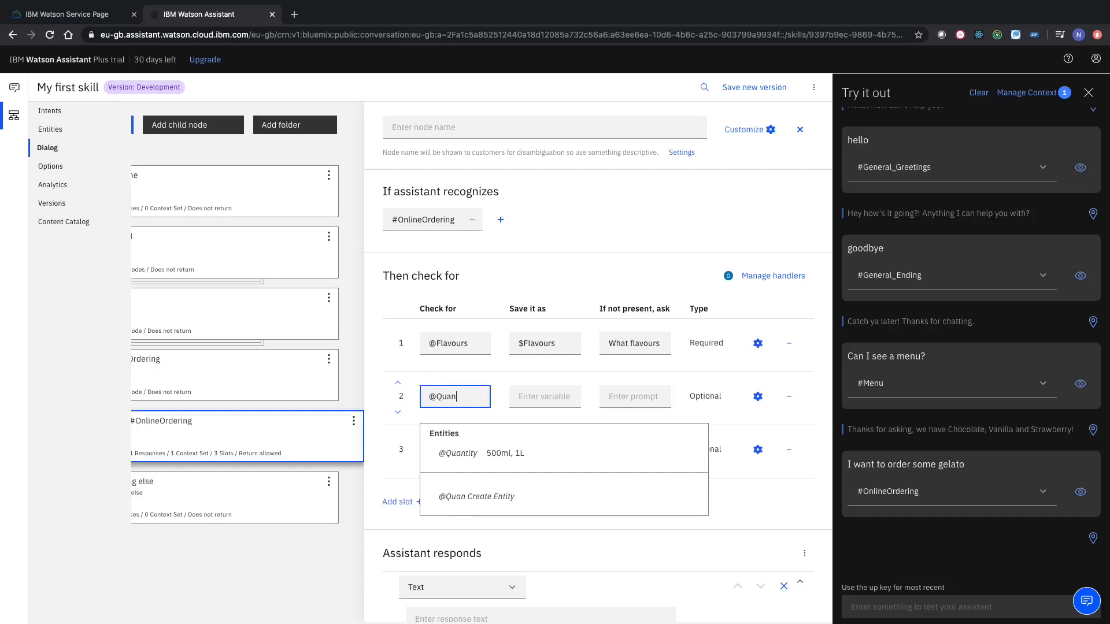
pyautogui.write('tity')
pyautogui.click(625, 396)
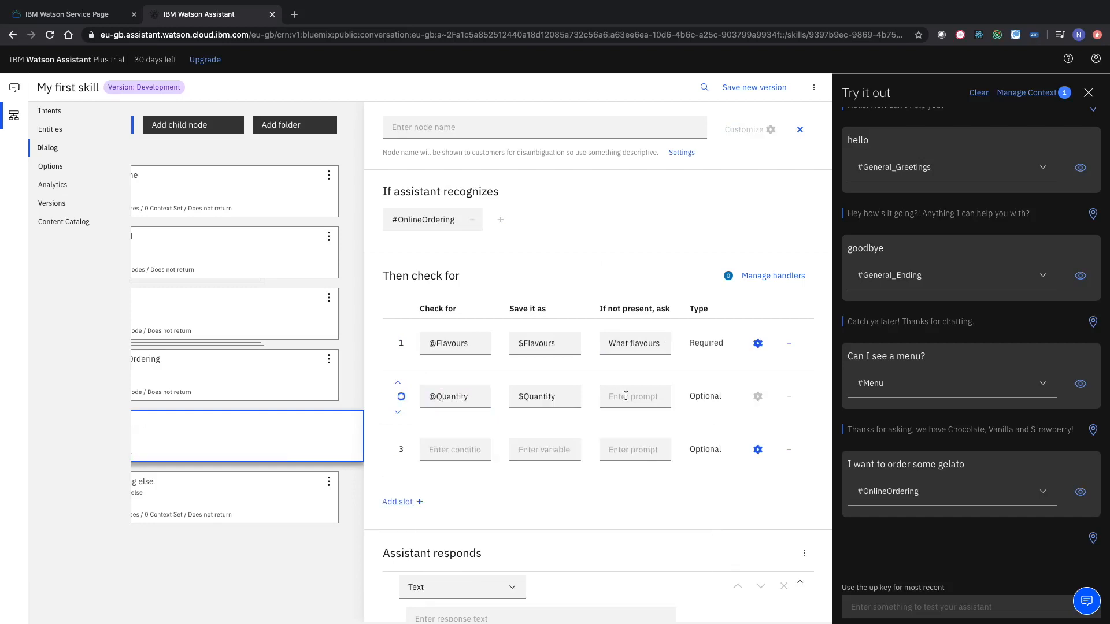
pyautogui.write('How')
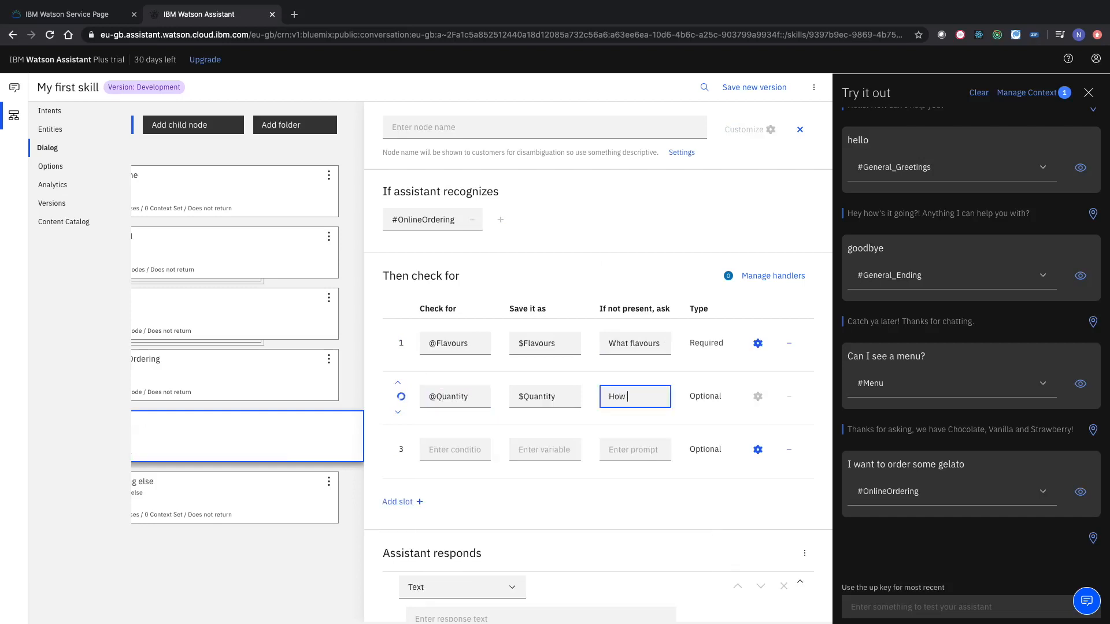
pyautogui.click(641, 396)
pyautogui.write('How m')
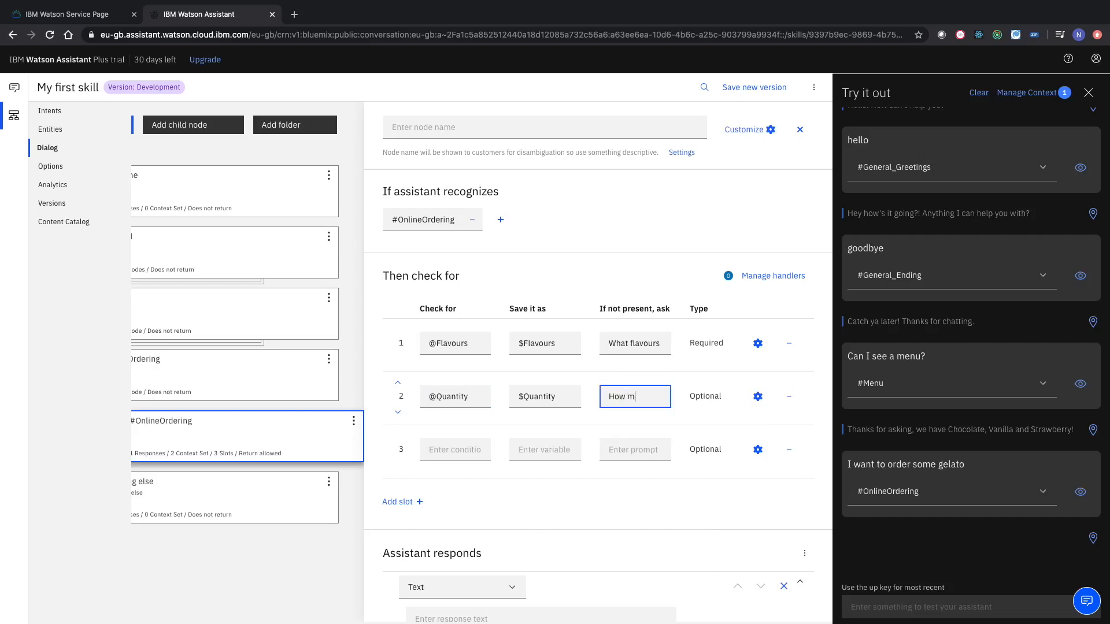
pyautogui.write('uch would you like t')
pyautogui.write('o orderr')
pyautogui.press('BackSpace')
pyautogui.write('?')
pyautogui.click(615, 489)
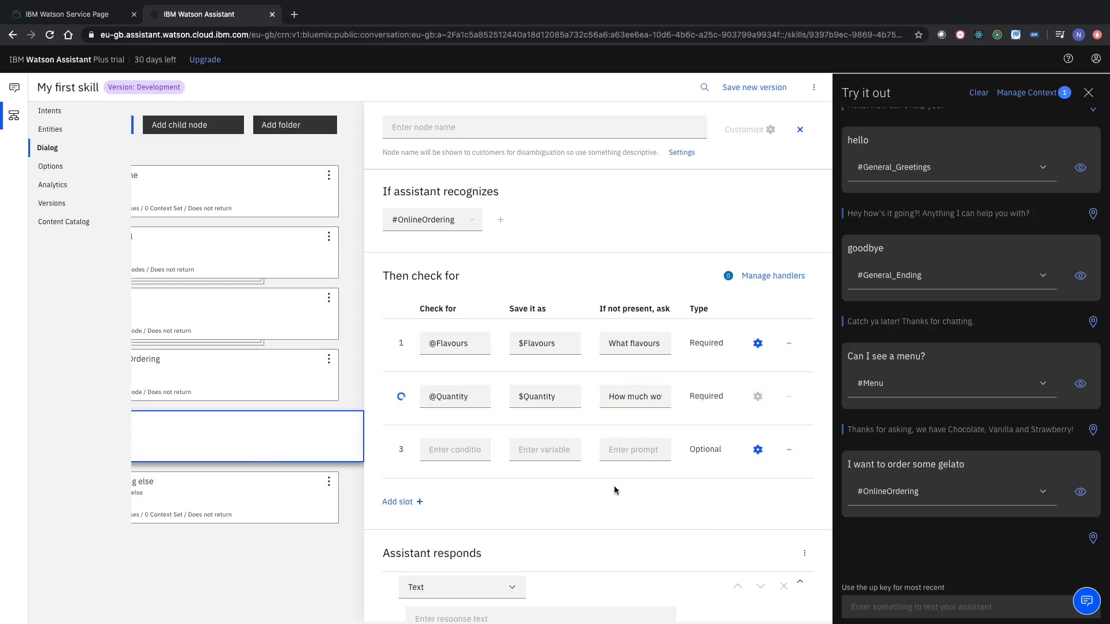
pyautogui.click(457, 449)
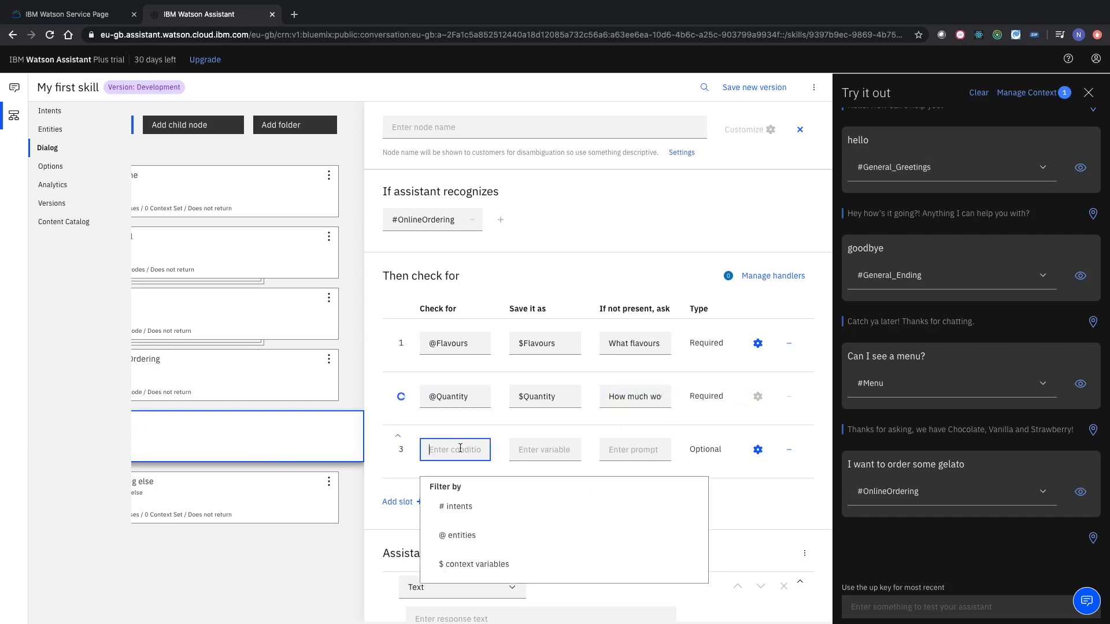
pyautogui.write('@Email')
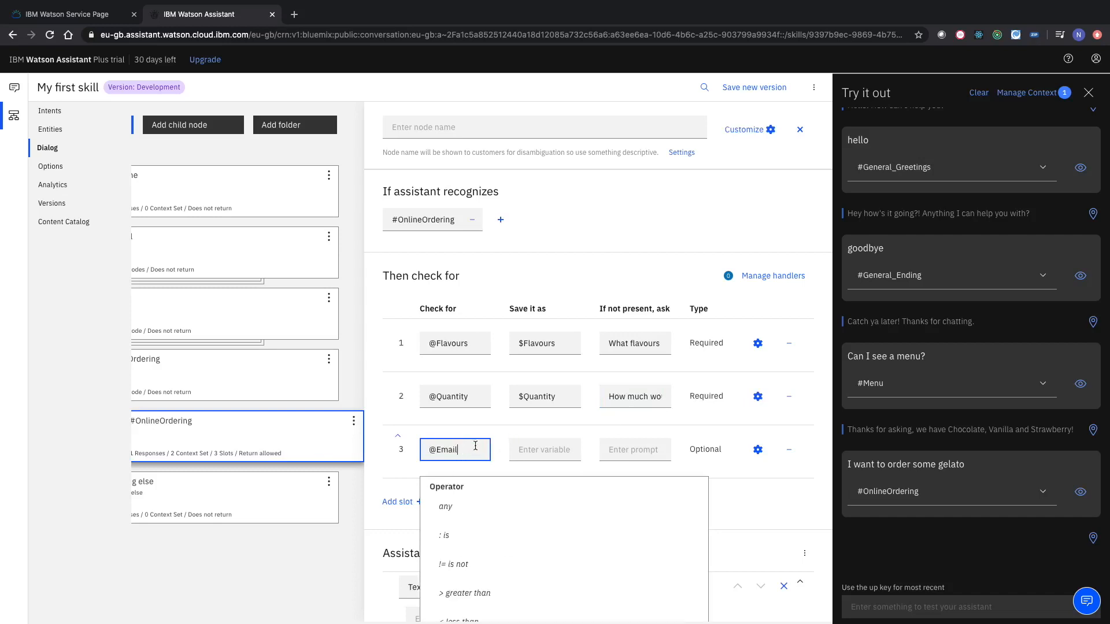
pyautogui.click(538, 440)
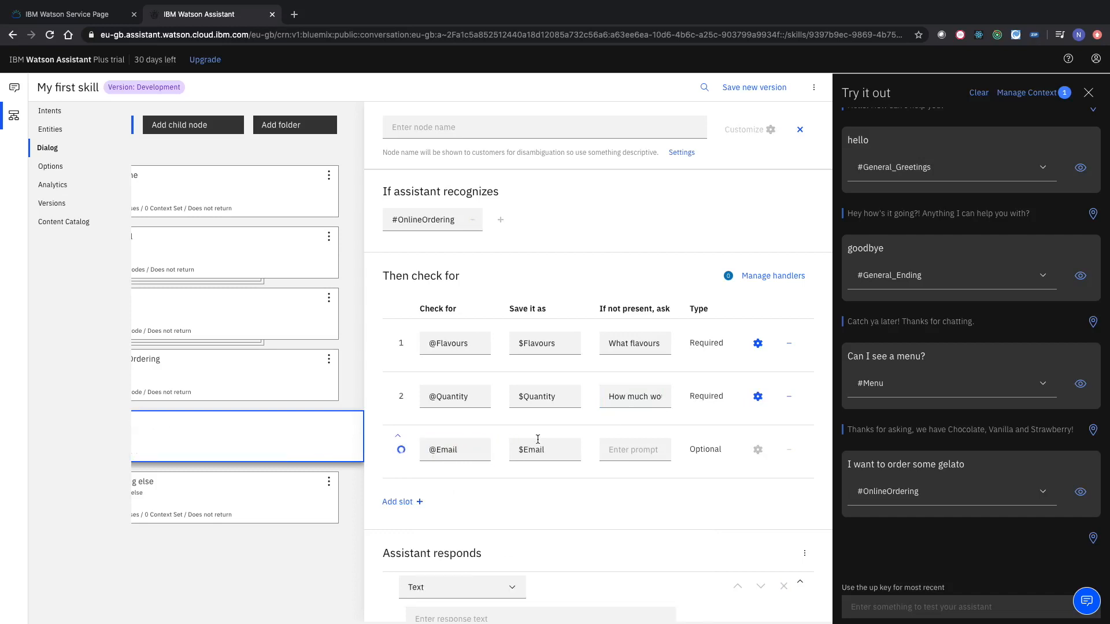
pyautogui.click(472, 452)
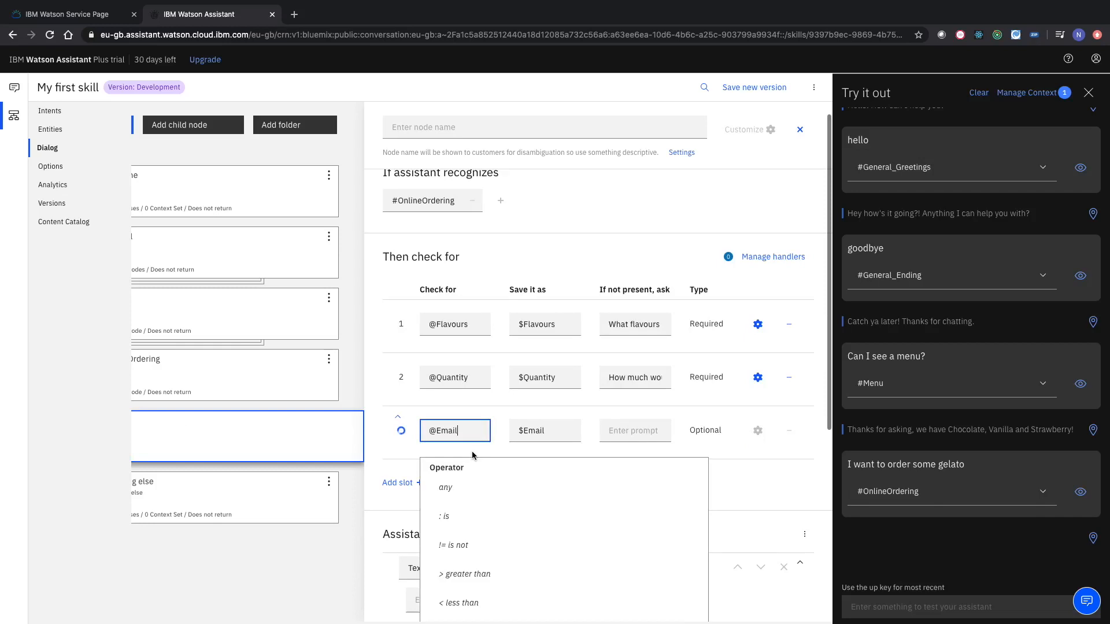
pyautogui.click(659, 431)
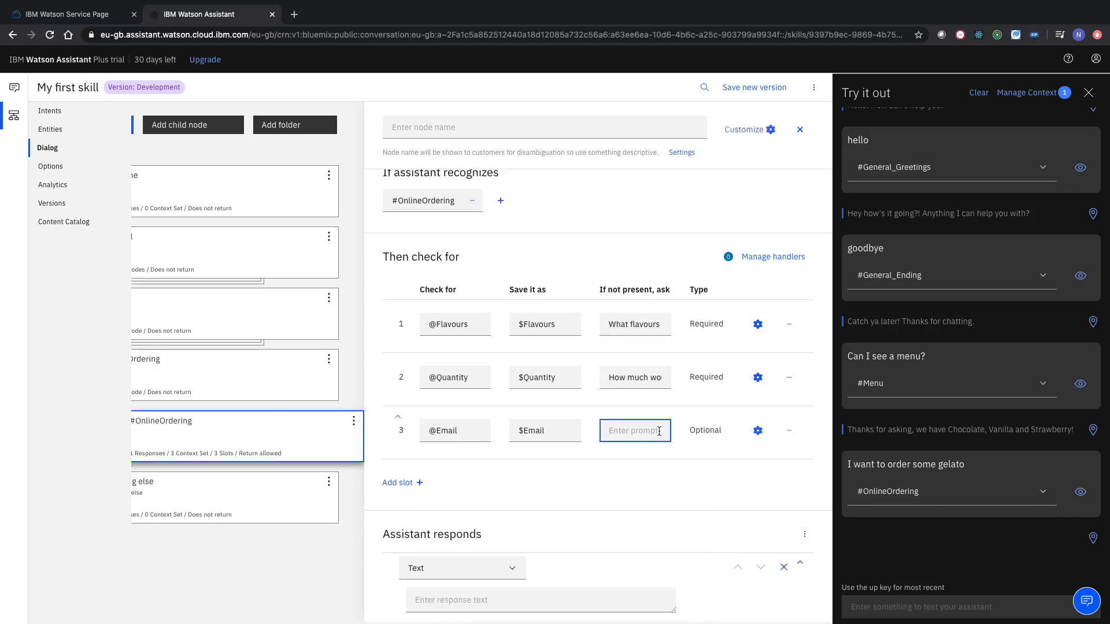
pyautogui.write('What email ')
pyautogui.write('should we sen')
pyautogui.write('d the order confirma')
pyautogui.write('tion to?')
pyautogui.click(646, 465)
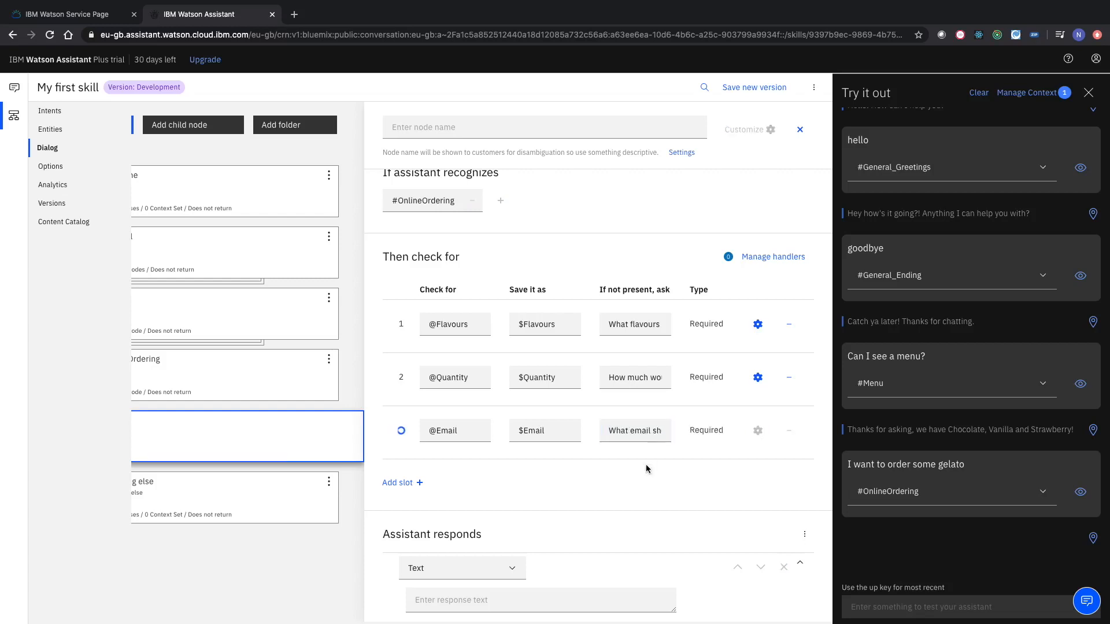
# Step: Start the node's text response with "Perfect, I'll send off an order to have your request fulfilled for $Quantity"
pyautogui.scroll(-1, 647, 464)
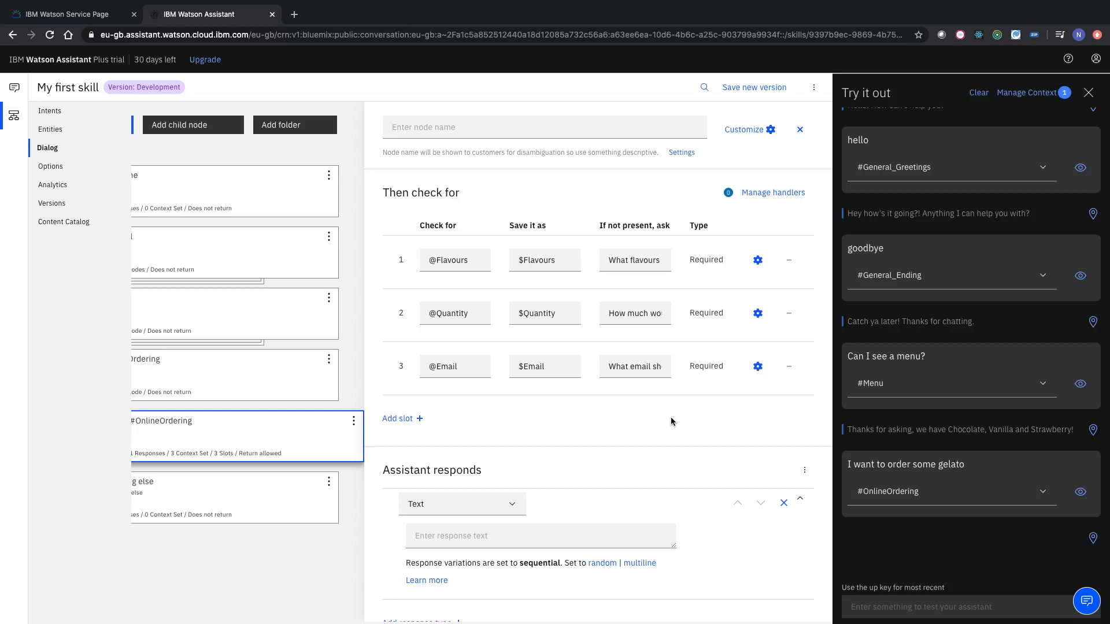
pyautogui.click(535, 527)
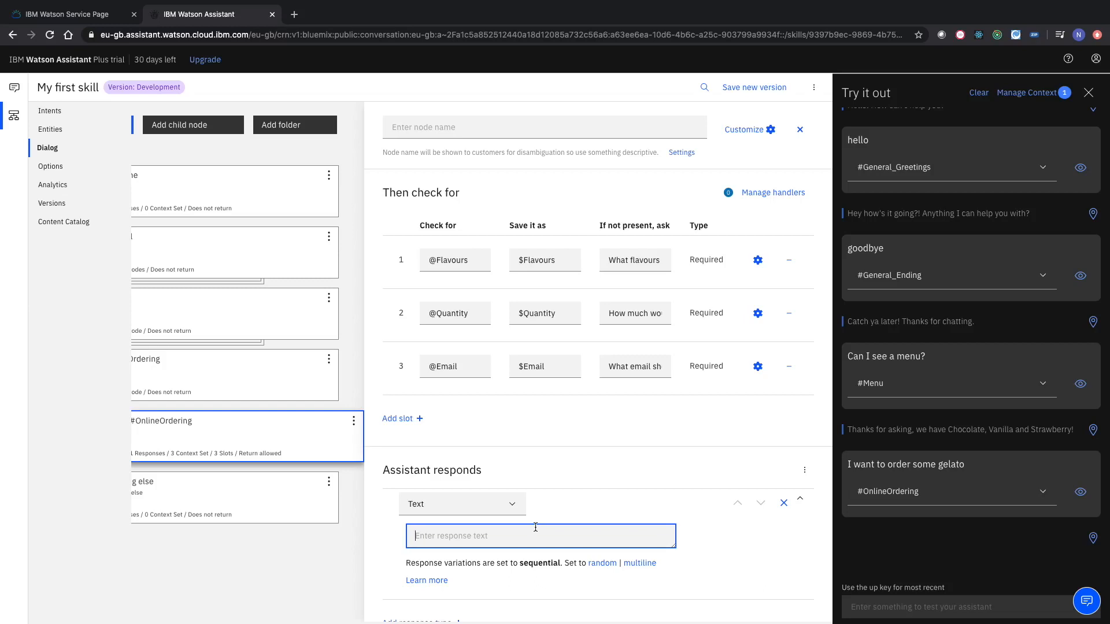
pyautogui.write("Perfect, I'll send off an order to have your ")
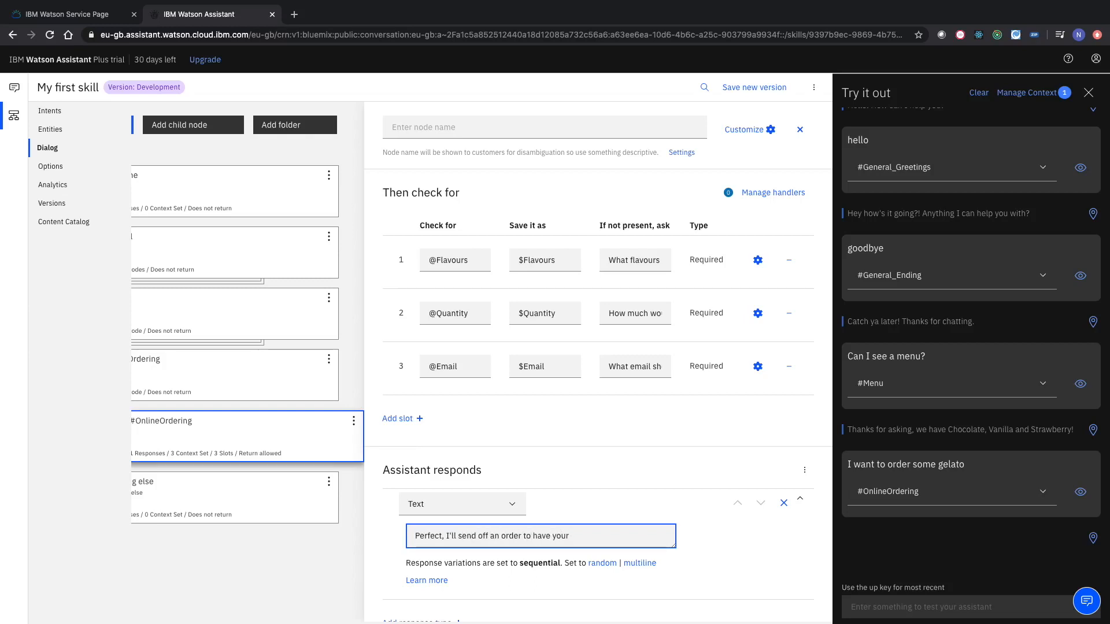
pyautogui.write('request fulfille')
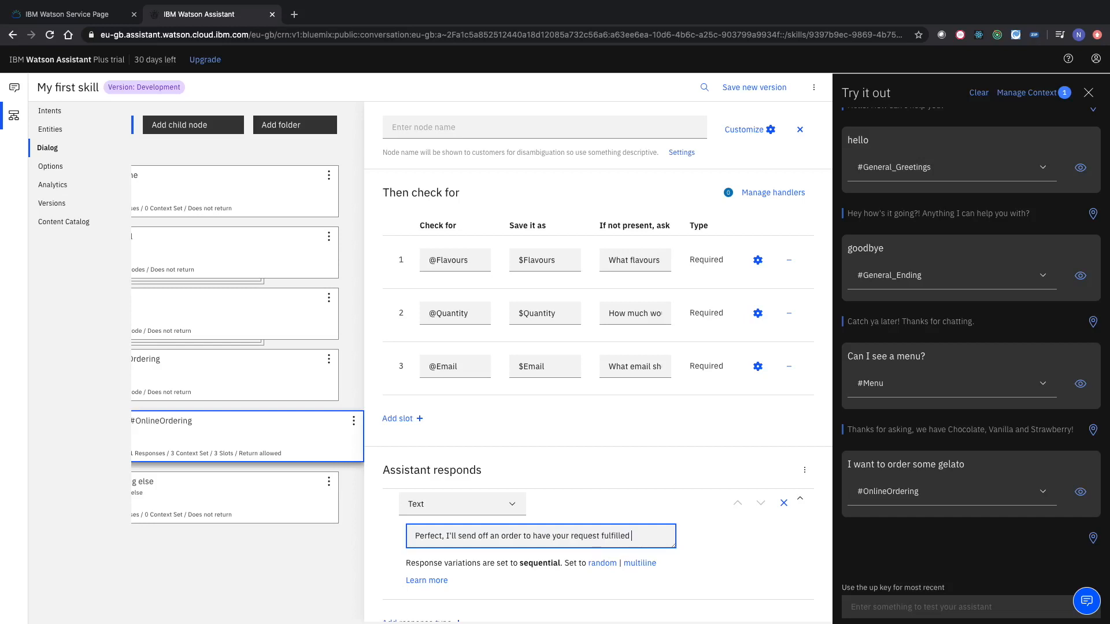
pyautogui.write('d')
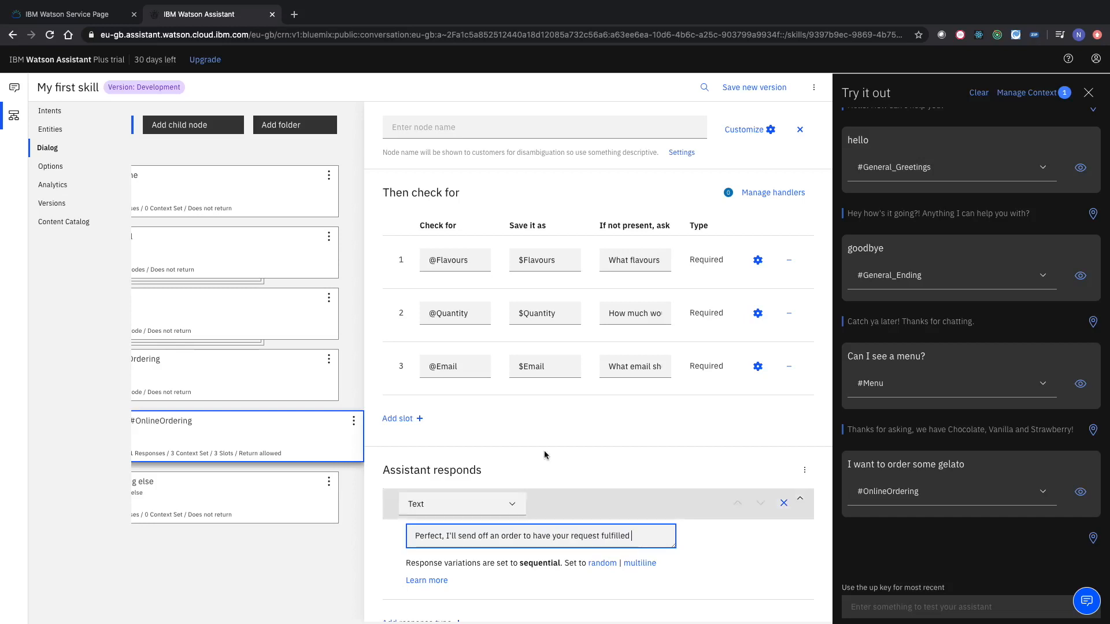
pyautogui.write(' for')
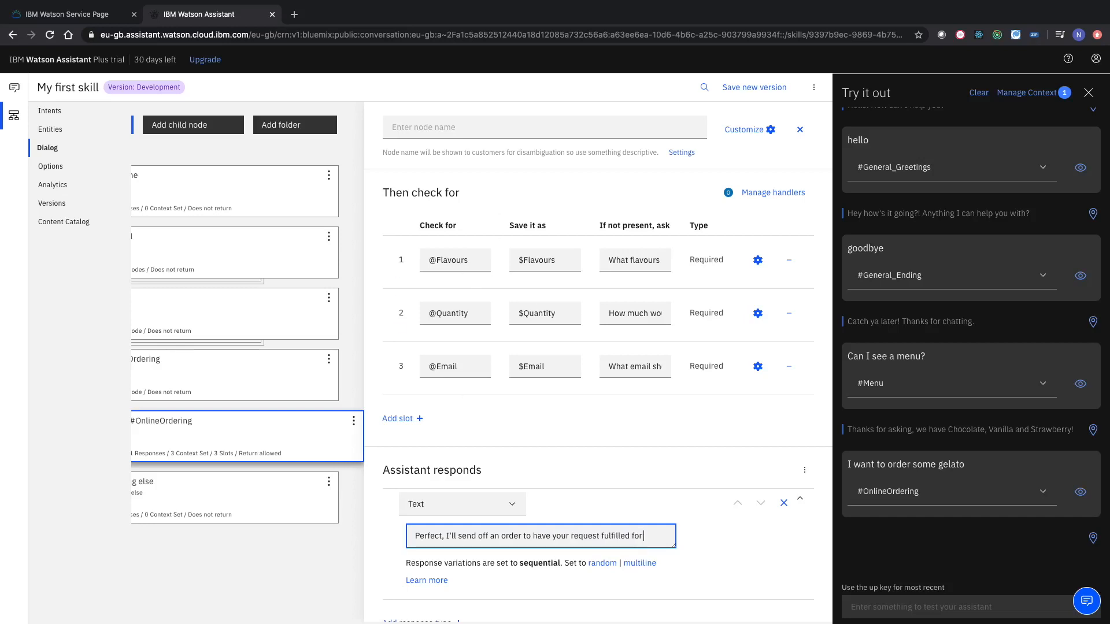
pyautogui.write(' $Quantity')
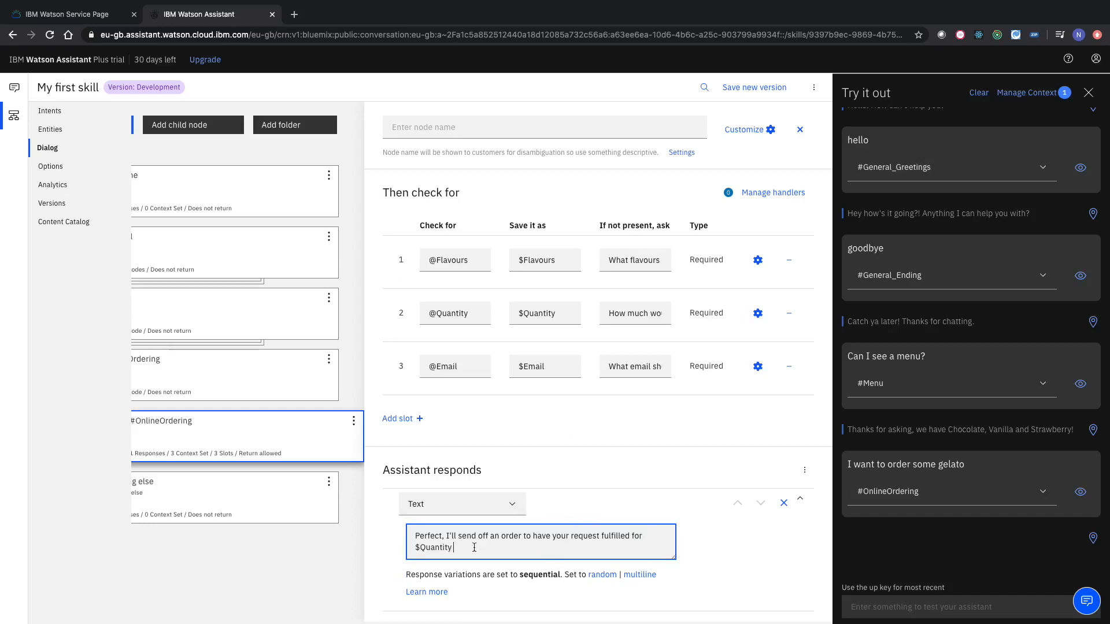
# Step: Highlight the $Quantity variable in the response and check the test conversation's context variables
pyautogui.tripleClick(434, 550)
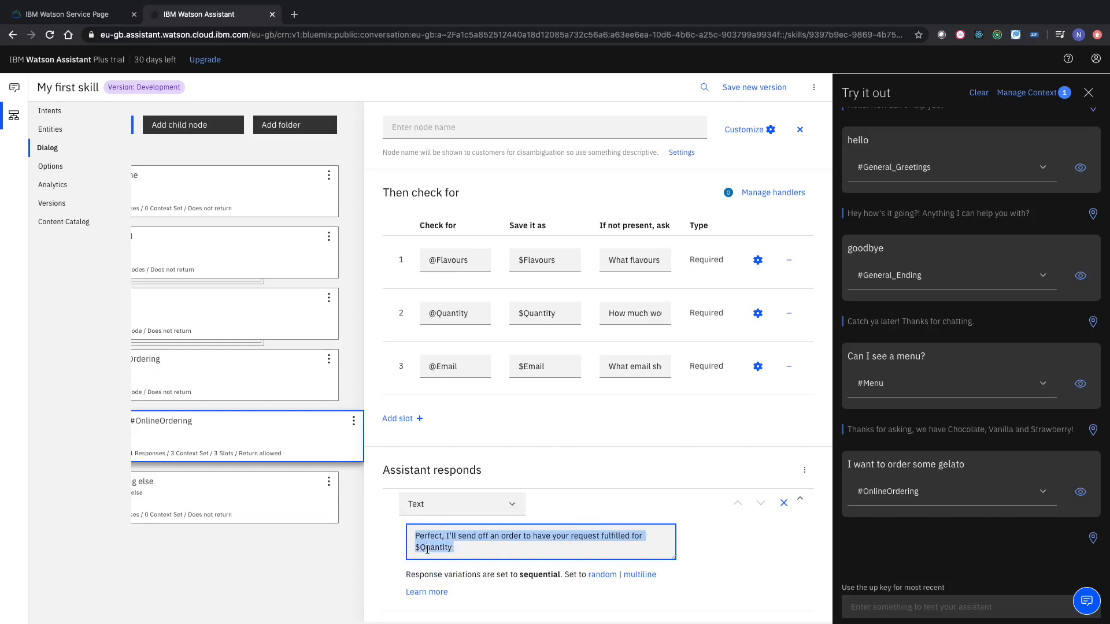
pyautogui.click(428, 549)
pyautogui.moveTo(417, 548); pyautogui.dragTo(454, 548)
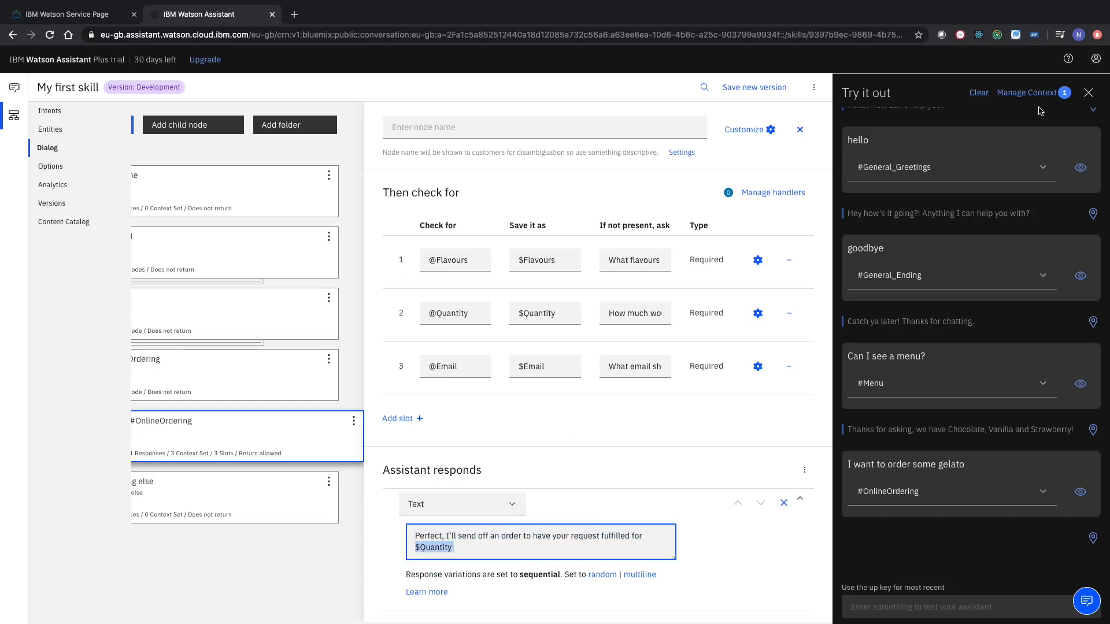
pyautogui.click(1029, 93)
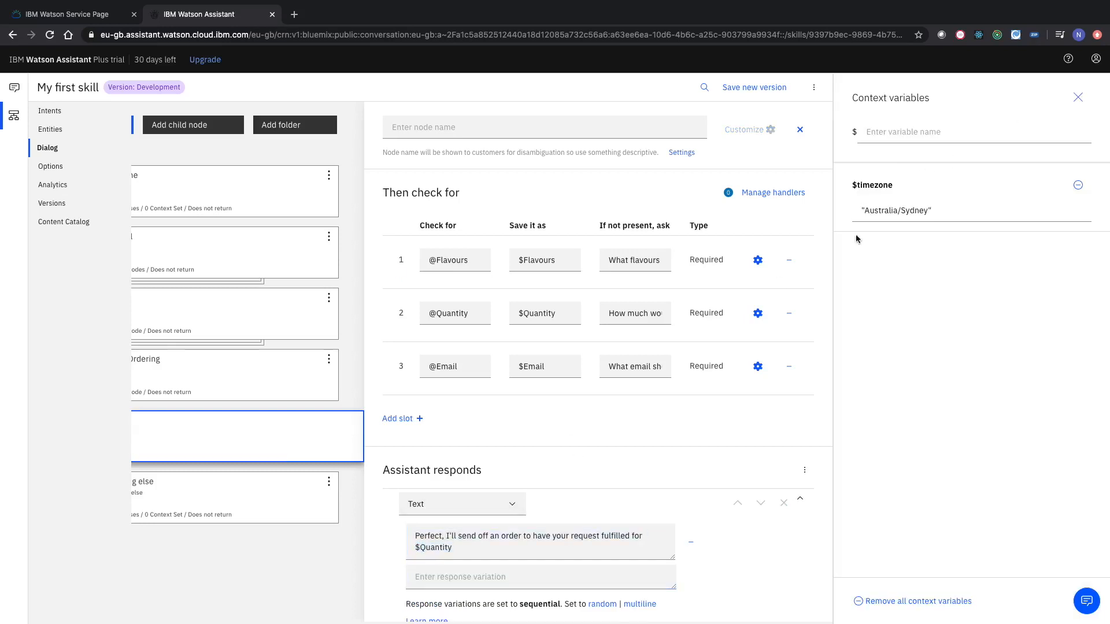
pyautogui.click(1078, 97)
pyautogui.click(512, 544)
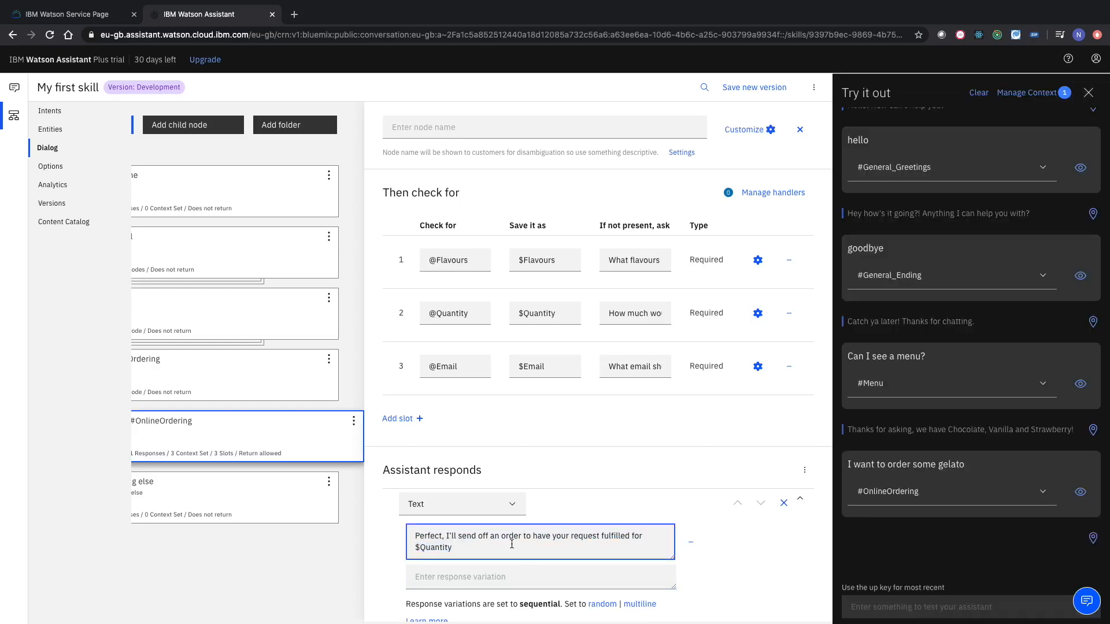
pyautogui.write('of $Flav')
pyautogui.click(544, 261)
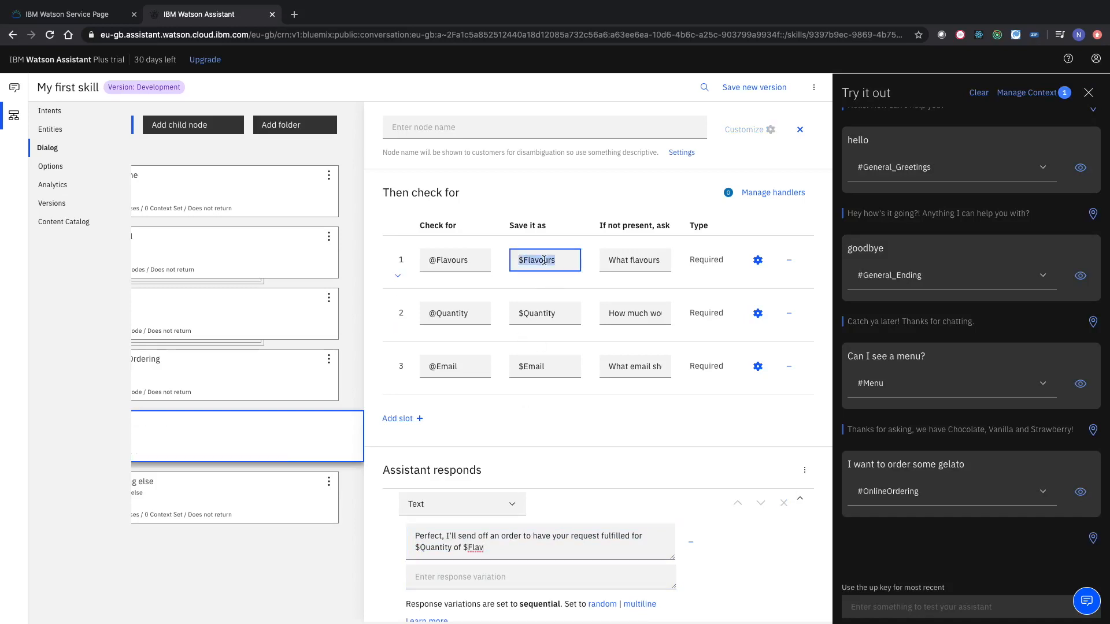
pyautogui.press('BackSpace')
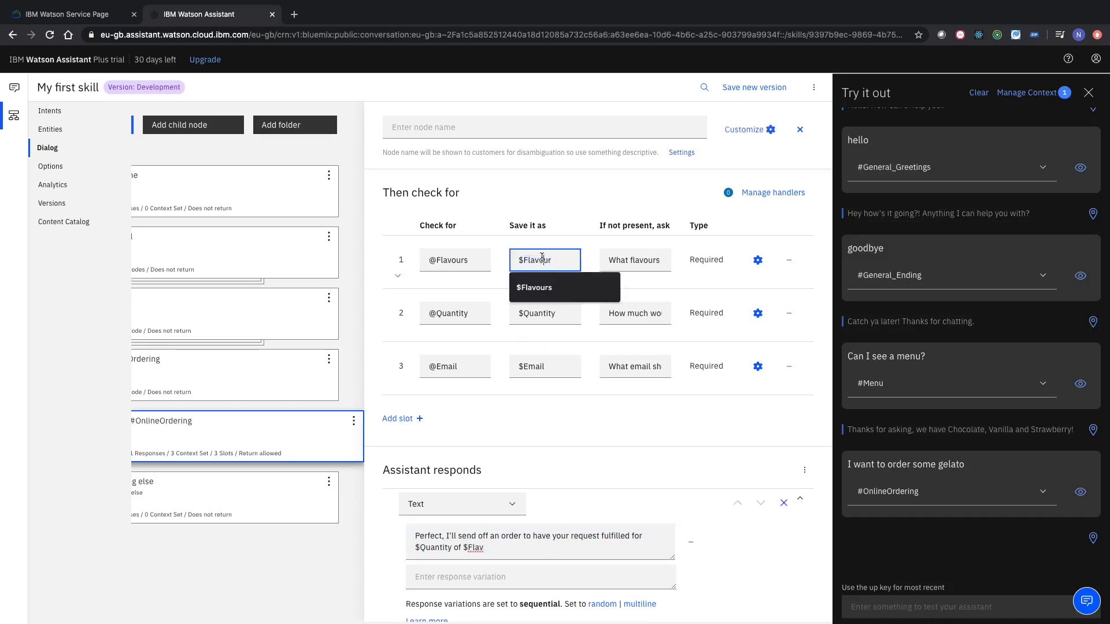
pyautogui.doubleClick(542, 259)
# Step: Complete the response text with "$Flavour ice-cream! You should receive an email shortly to $Email."
pyautogui.click(486, 548)
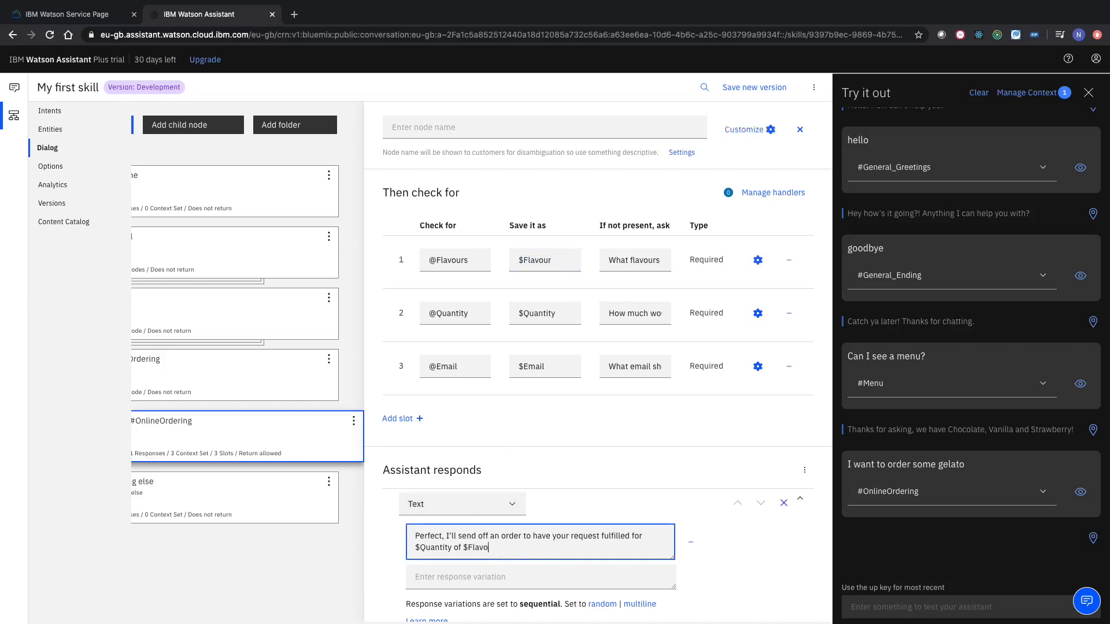
pyautogui.write('our ice-cream! You should receive an ')
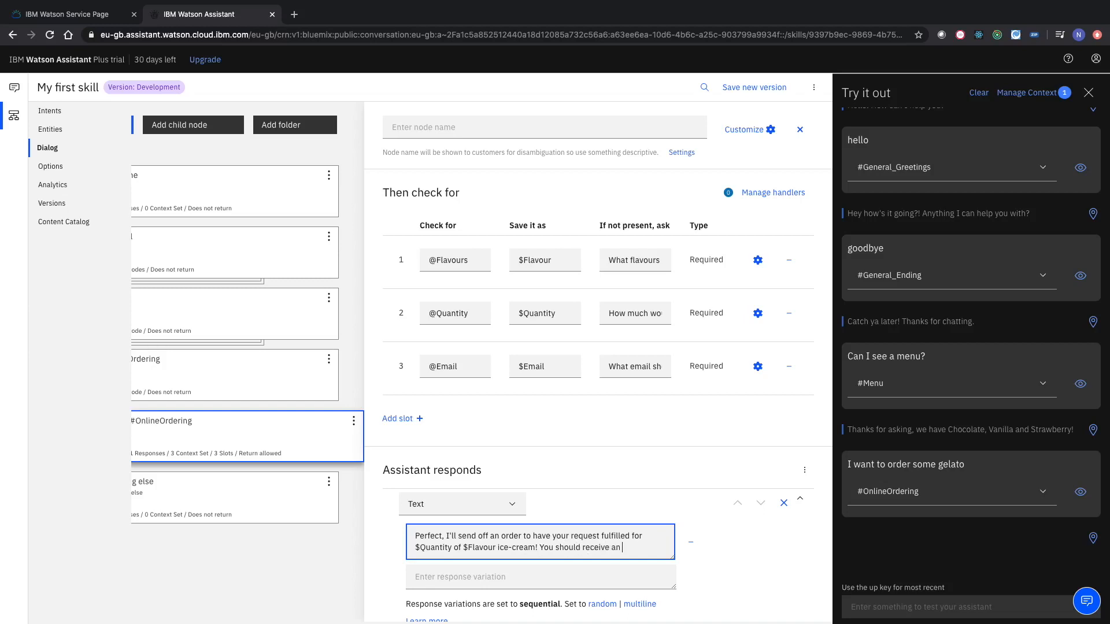
pyautogui.write('email shortly ')
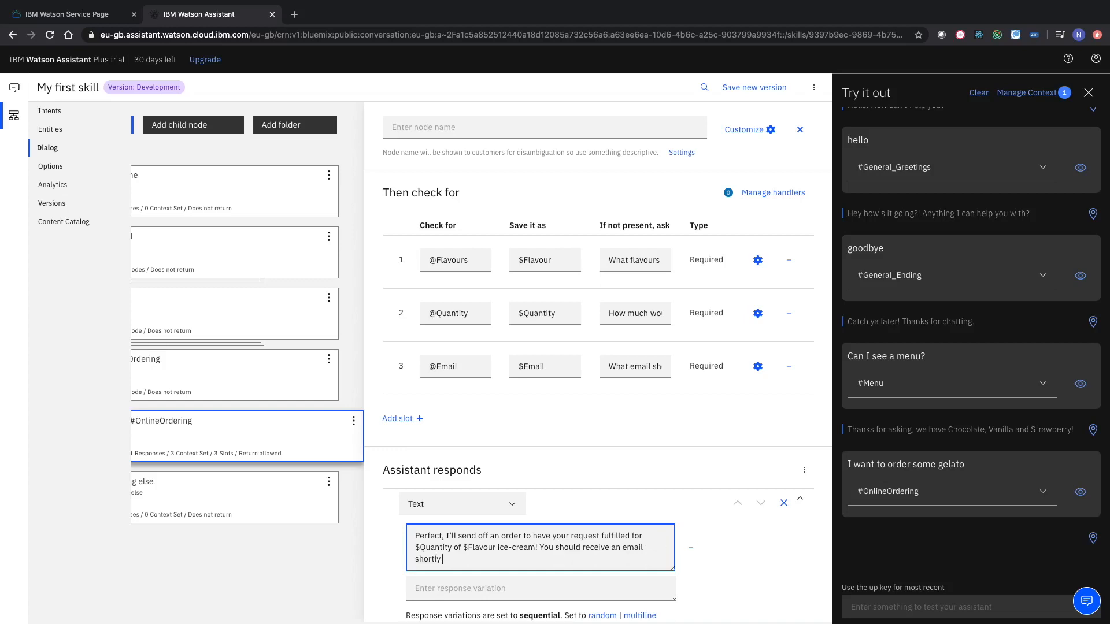
pyautogui.write('to $Email.')
pyautogui.moveTo(453, 560); pyautogui.dragTo(477, 560)
pyautogui.click(51, 129)
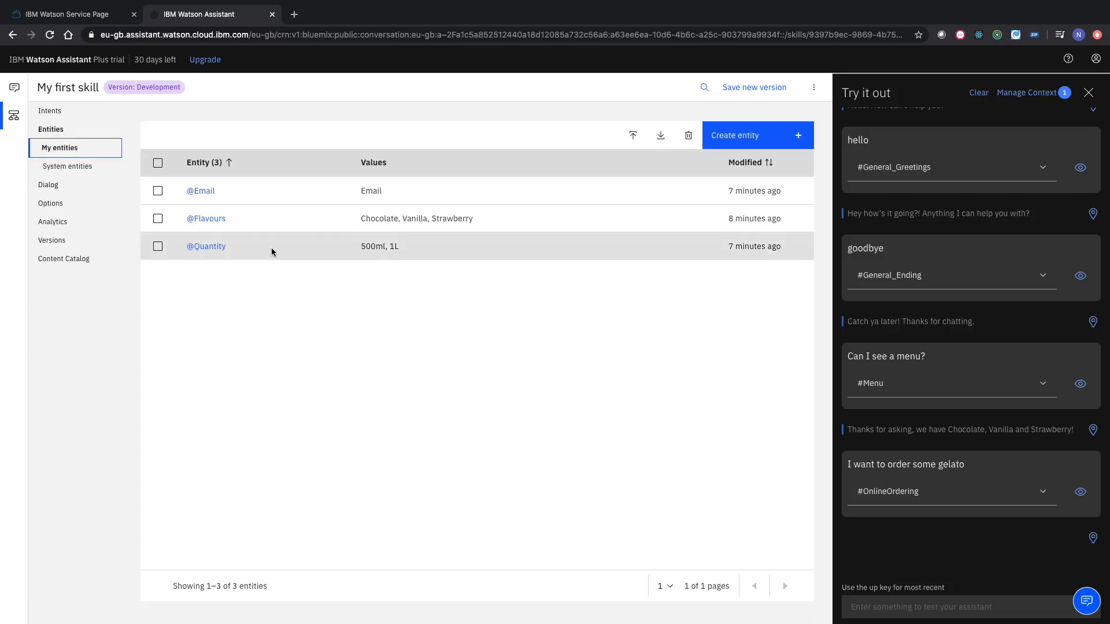
pyautogui.click(205, 191)
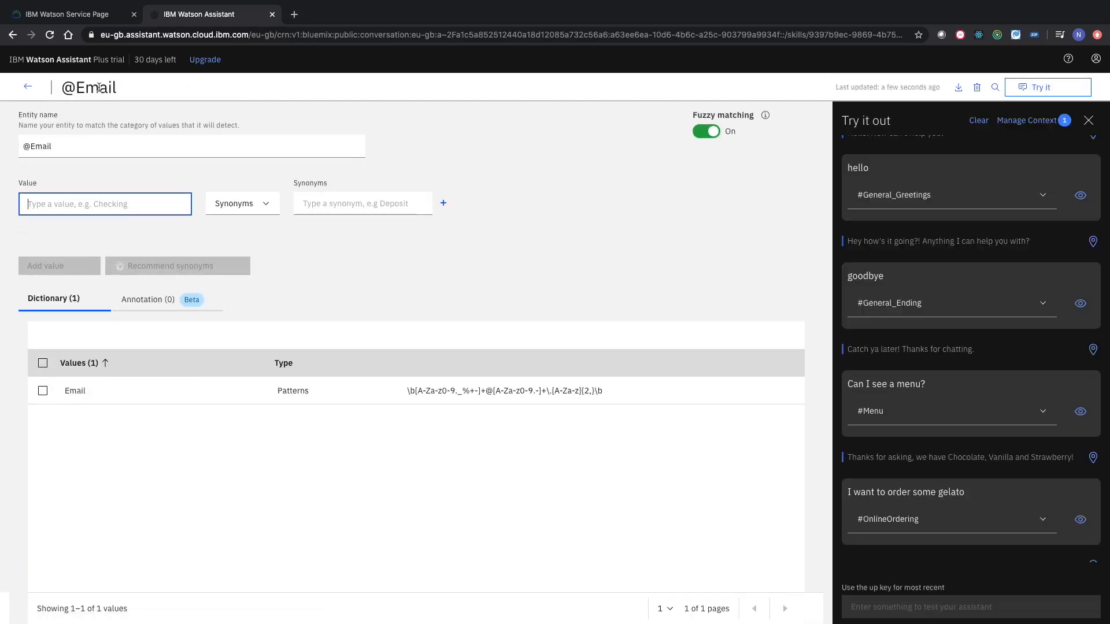
pyautogui.click(28, 87)
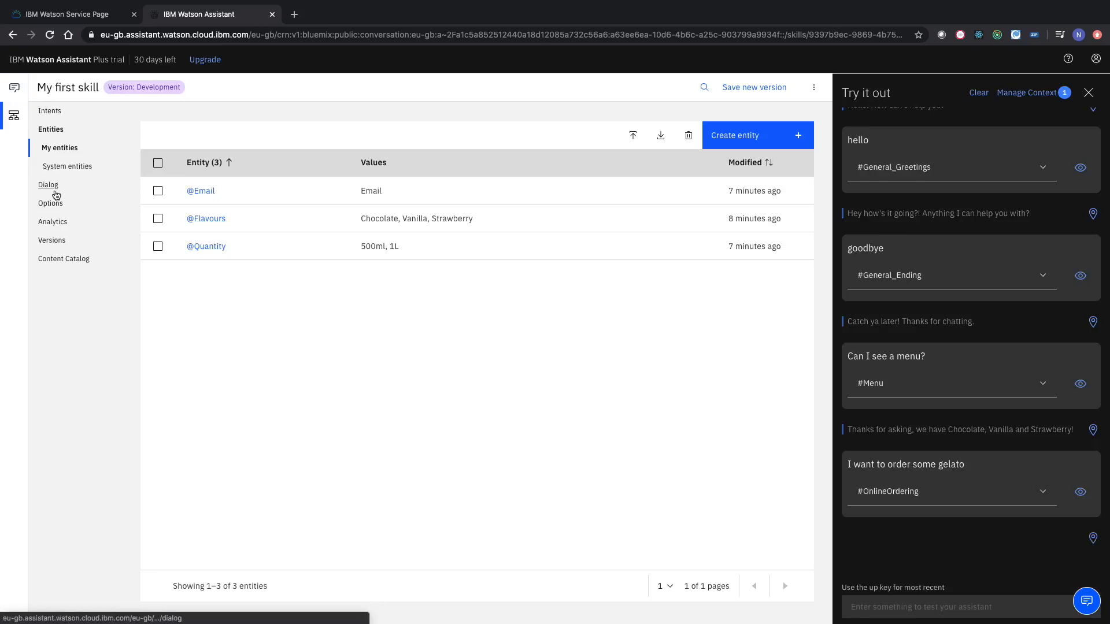
pyautogui.click(55, 192)
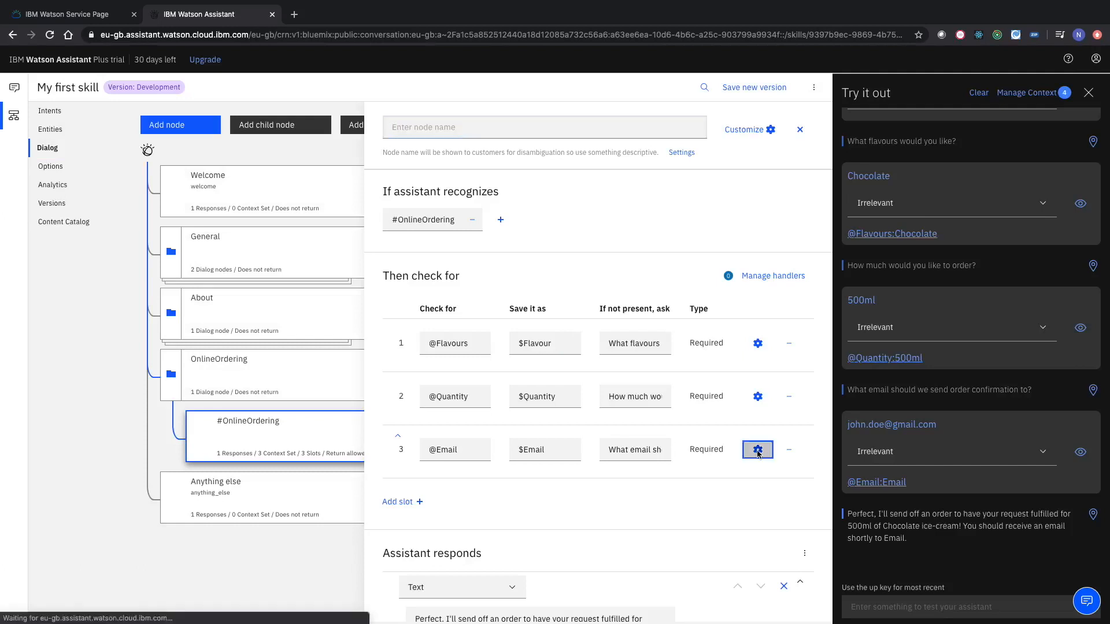
pyautogui.click(758, 453)
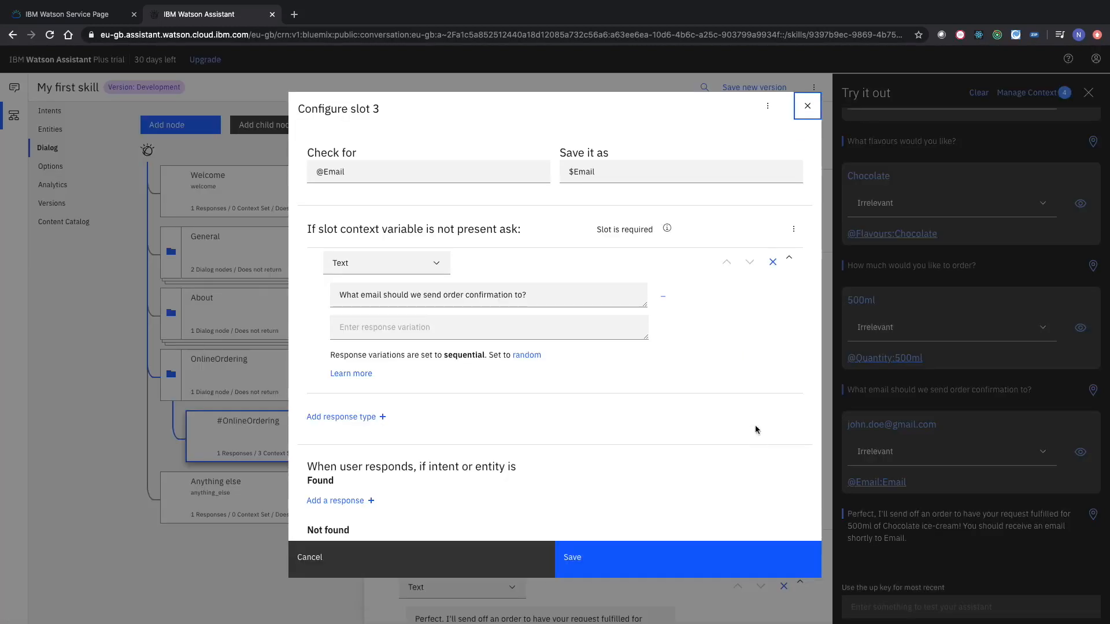
pyautogui.click(770, 112)
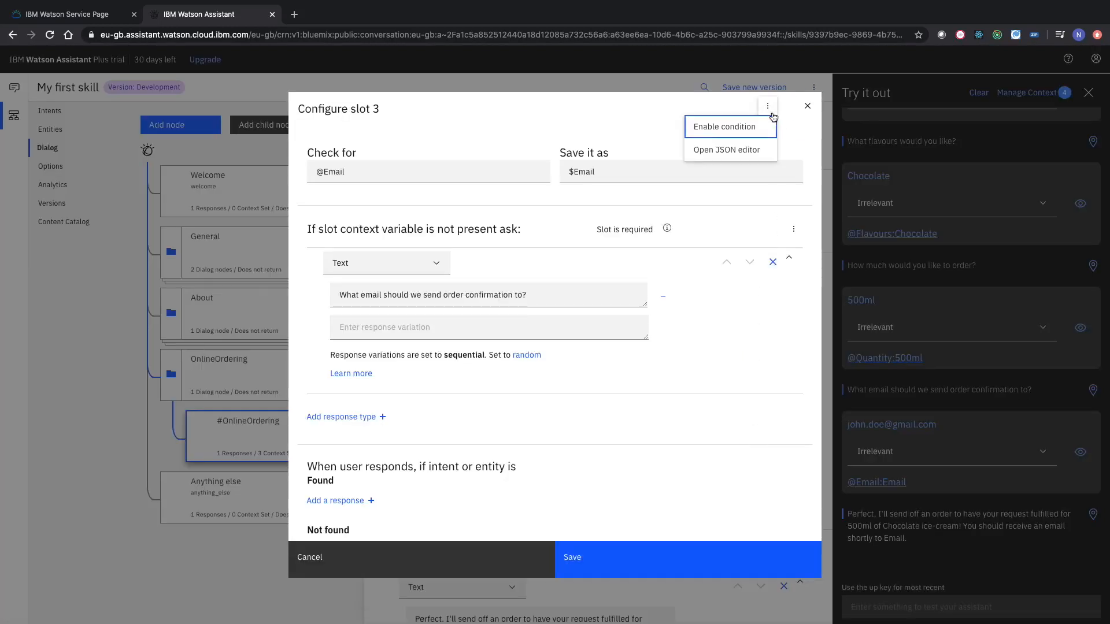
pyautogui.click(743, 150)
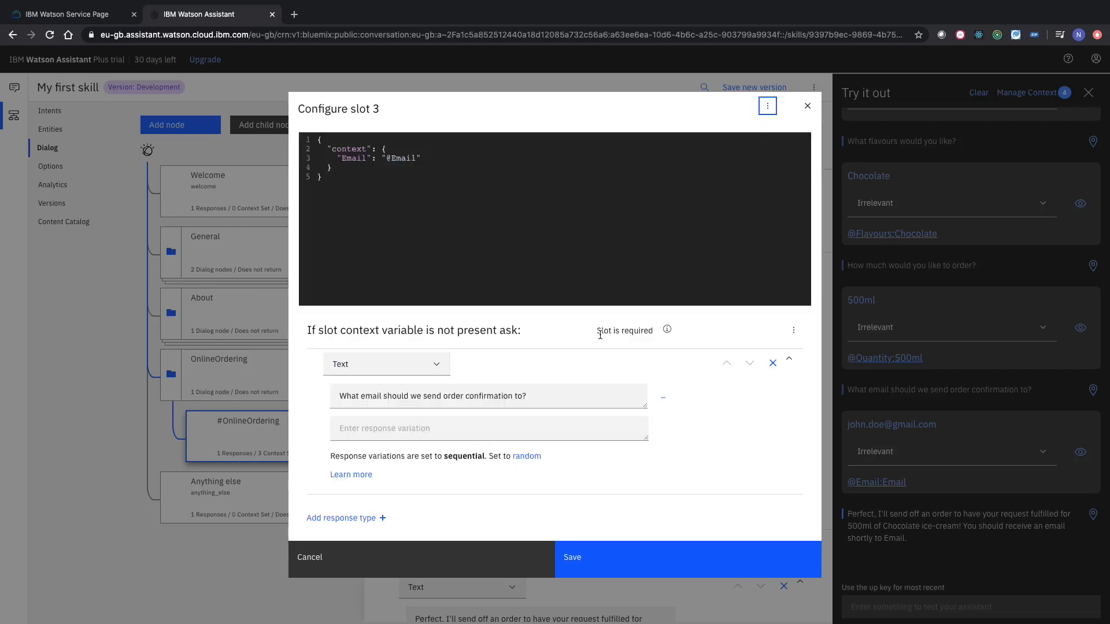
pyautogui.moveTo(382, 158); pyautogui.dragTo(419, 159)
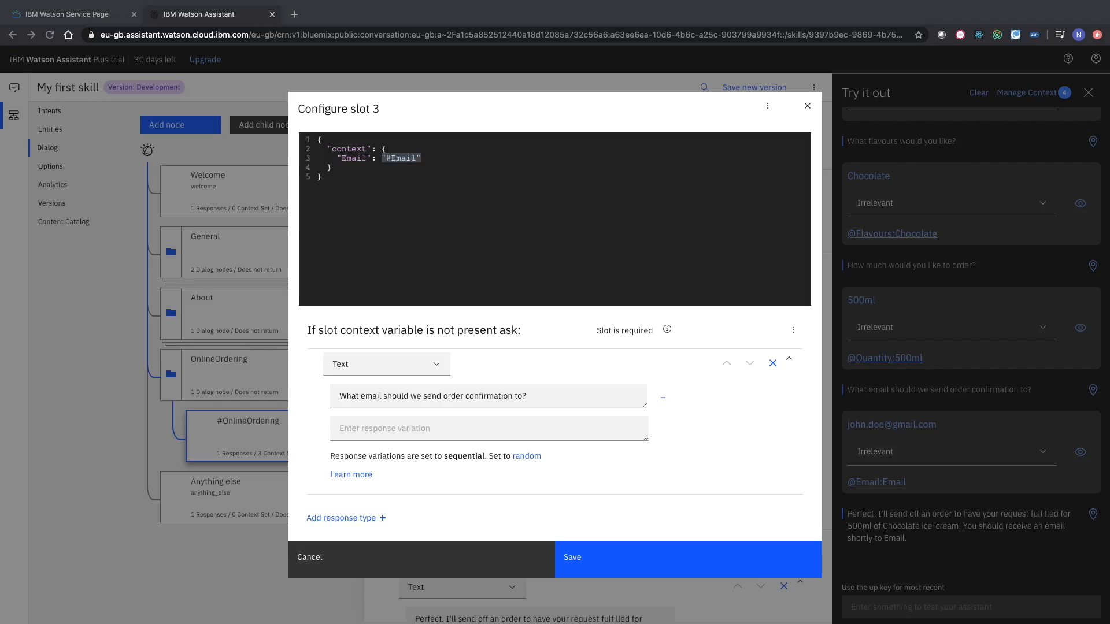
pyautogui.click(417, 161)
pyautogui.click(387, 156)
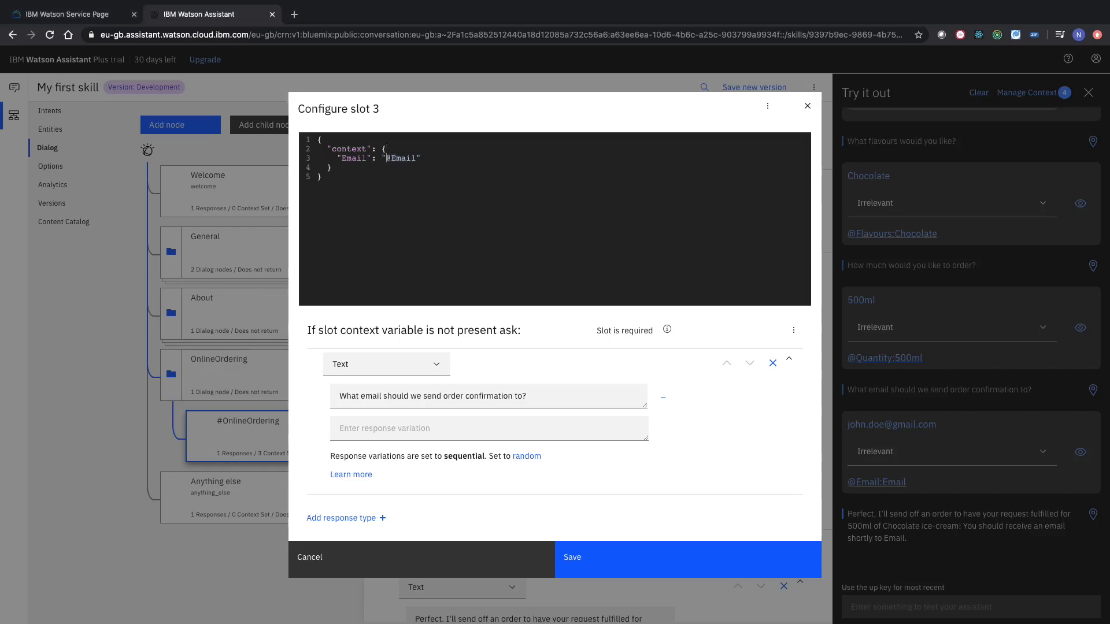
pyautogui.moveTo(387, 157); pyautogui.dragTo(417, 158)
pyautogui.write("<? input.text.extract('[a-zA-Z0-9._%+-]+@[a-zA-Z0-9.-]+(\\\\.[a-zA-Z]+){1,}',0)?>")
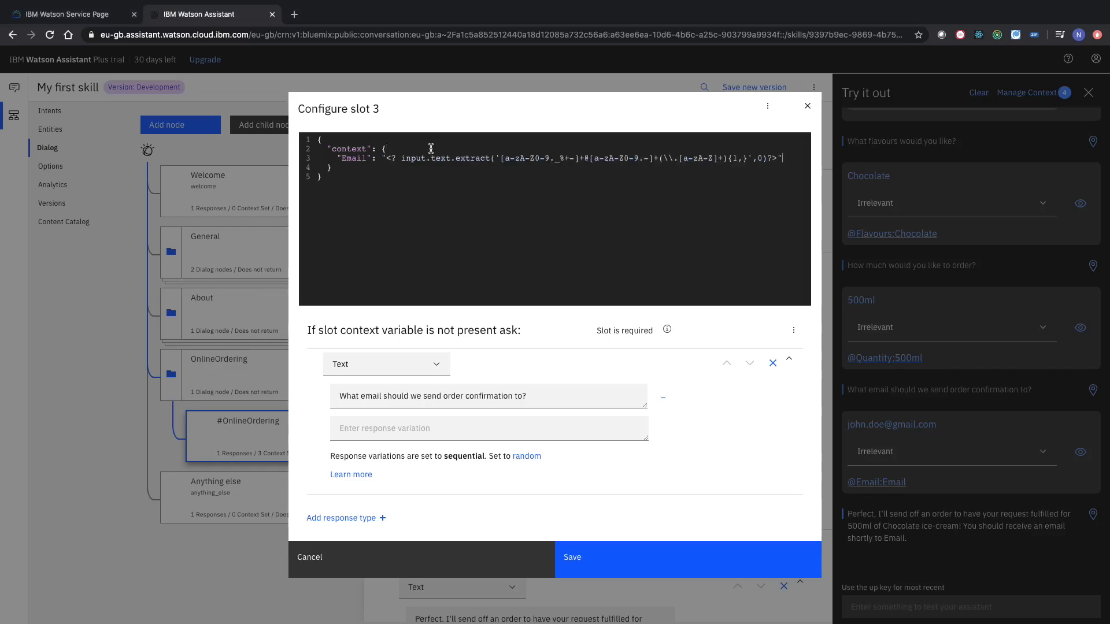
# Step: Highlight the input, text, extract and pattern parts of the Email expression, and save the slot configuration
pyautogui.doubleClick(412, 160)
pyautogui.doubleClick(440, 159)
pyautogui.doubleClick(470, 157)
pyautogui.moveTo(500, 159); pyautogui.dragTo(730, 163)
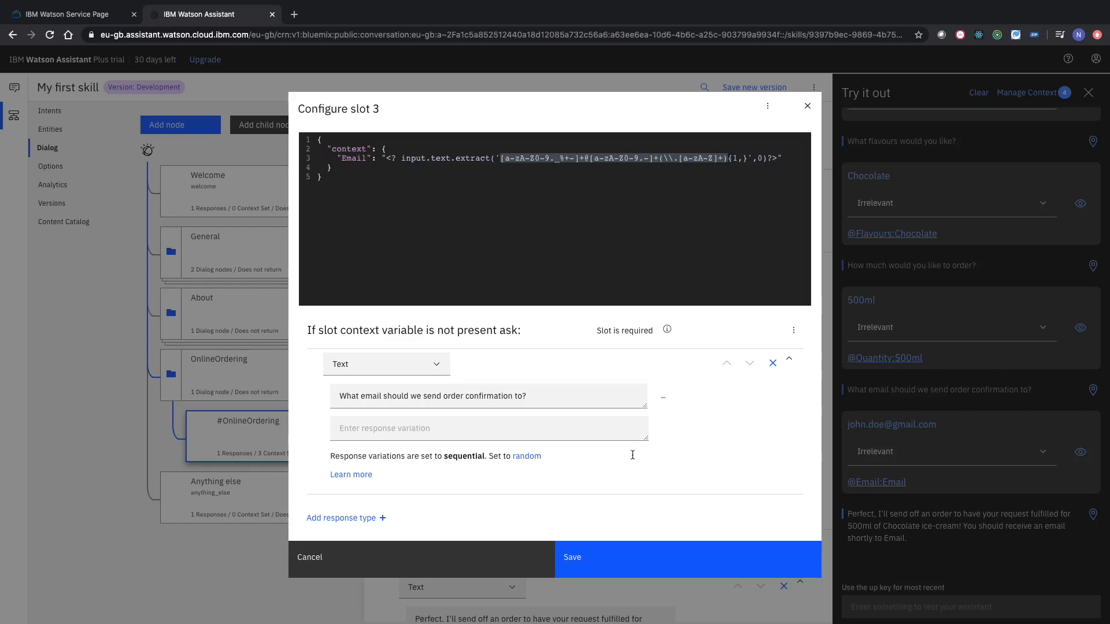
pyautogui.click(631, 549)
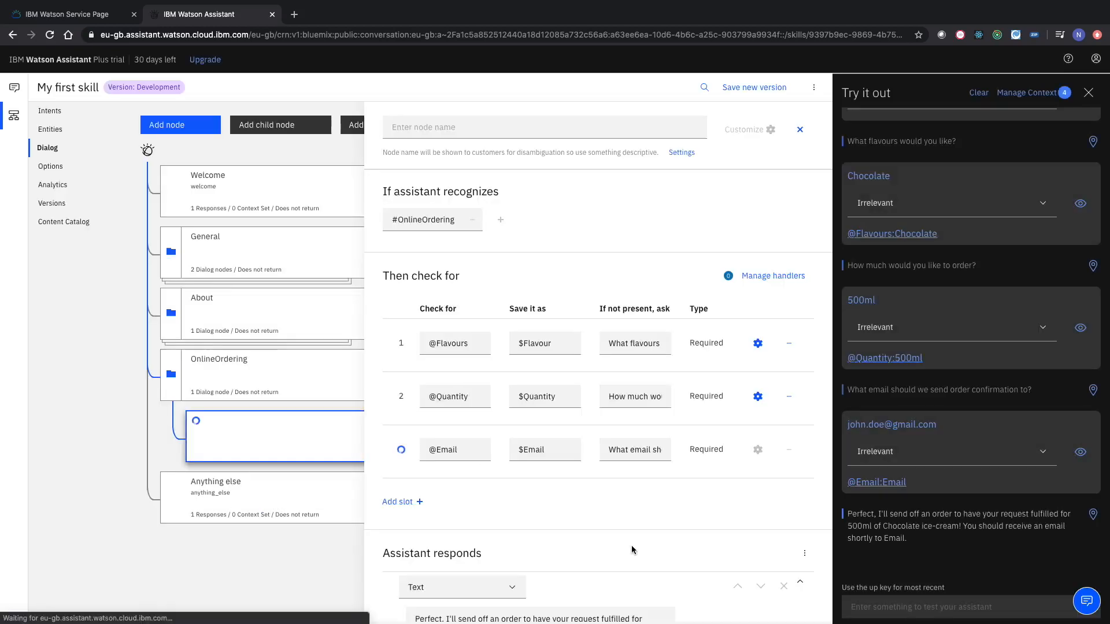
# Step: Clear the test conversation and send "I'd like to order some ice-cream"
pyautogui.click(977, 95)
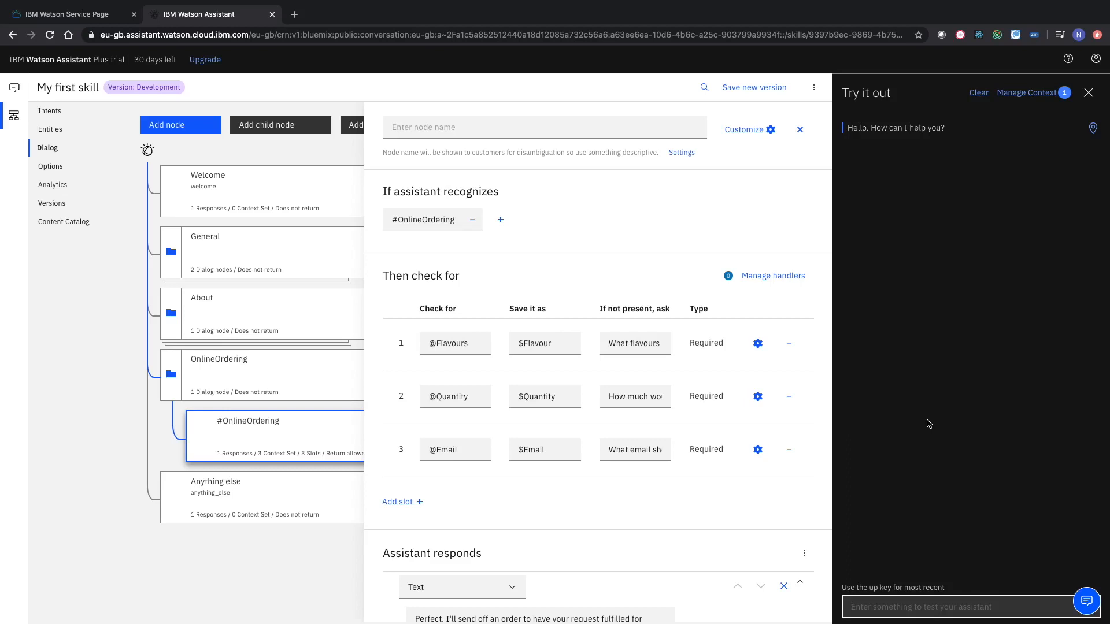
pyautogui.write("I'd like to ")
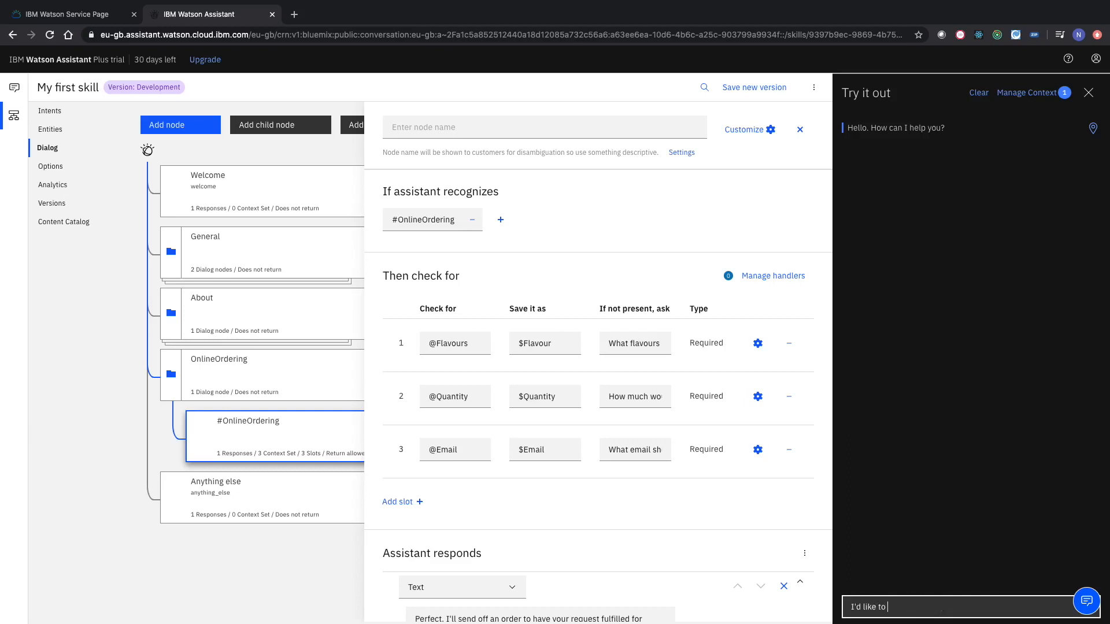
pyautogui.write('order some ice-cream')
pyautogui.press('Return')
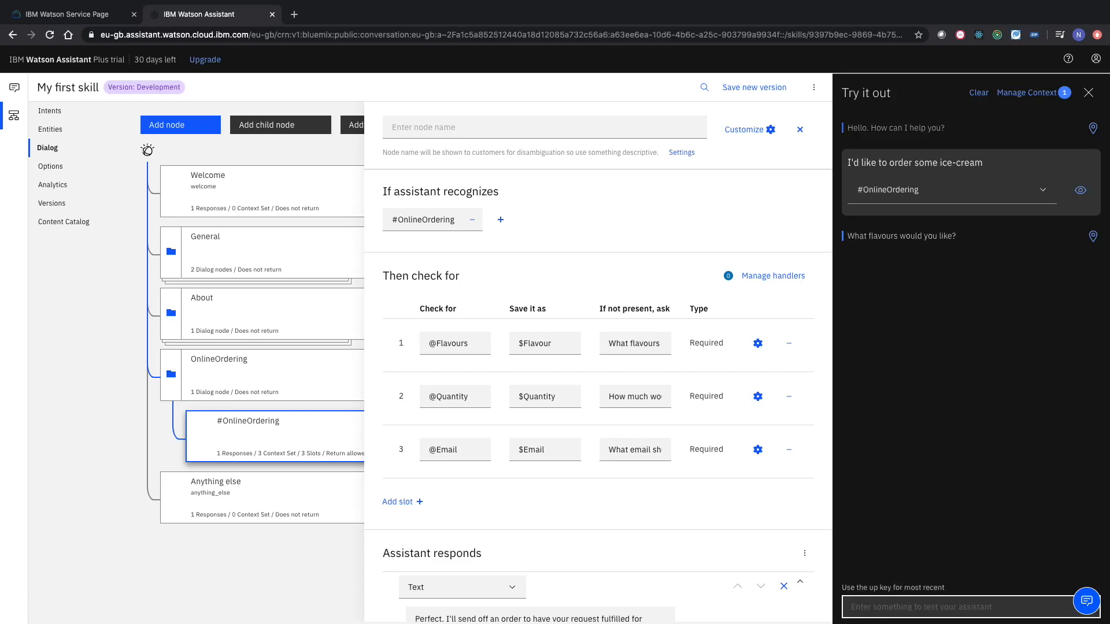
# Step: Answer the order prompts with "Chocolate!", "1L" and an email address, and highlight the email address in the final reply
pyautogui.write('Chocolate!')
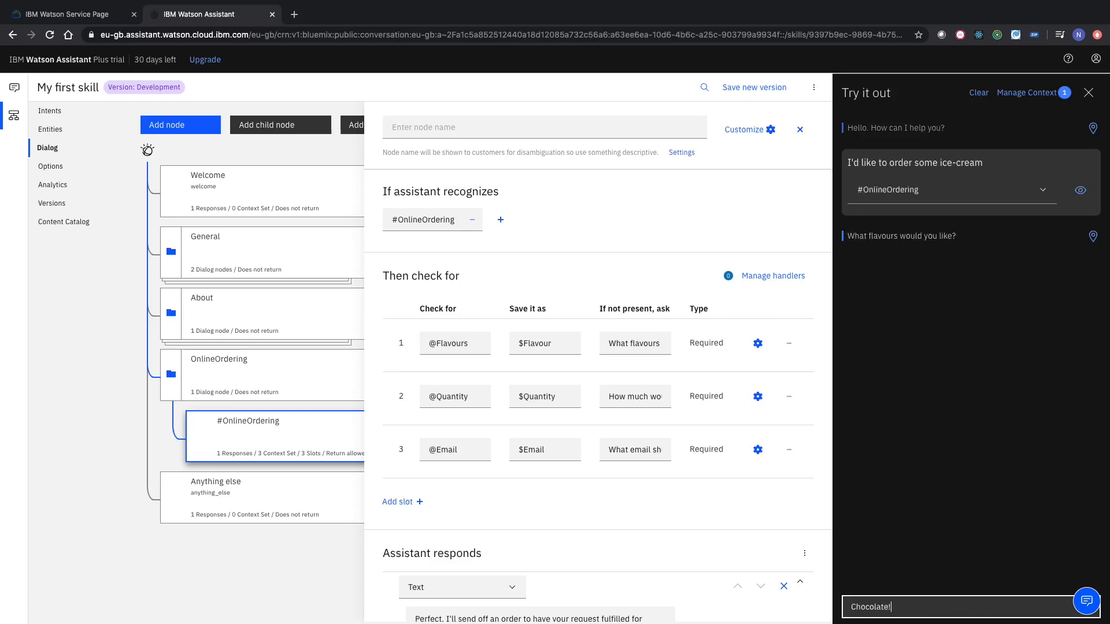
pyautogui.press('Return')
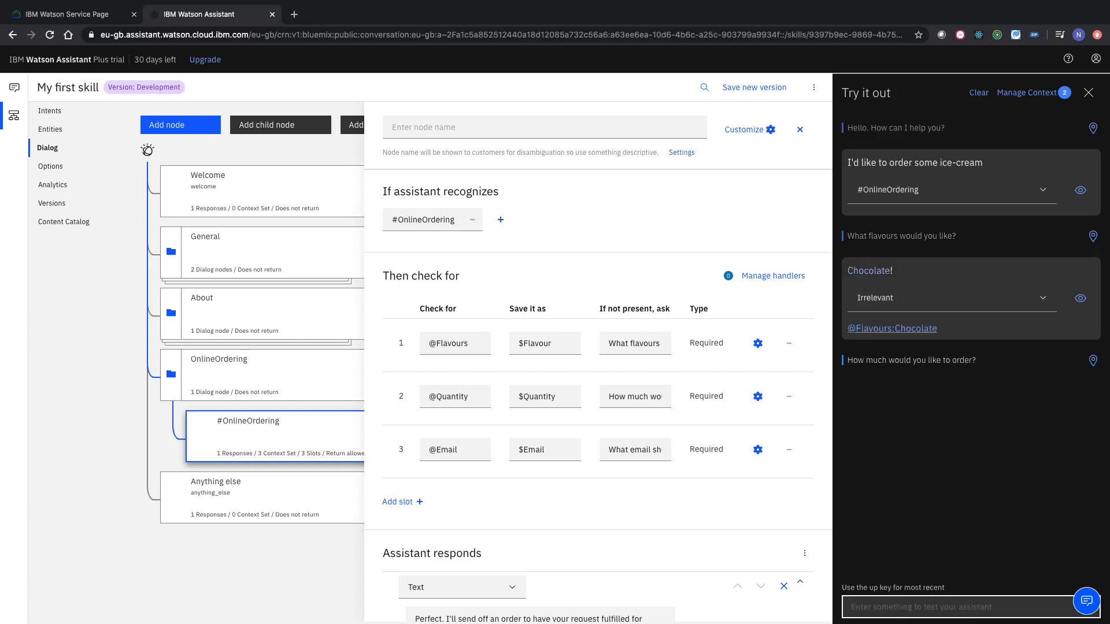
pyautogui.write('1L')
pyautogui.press('Return')
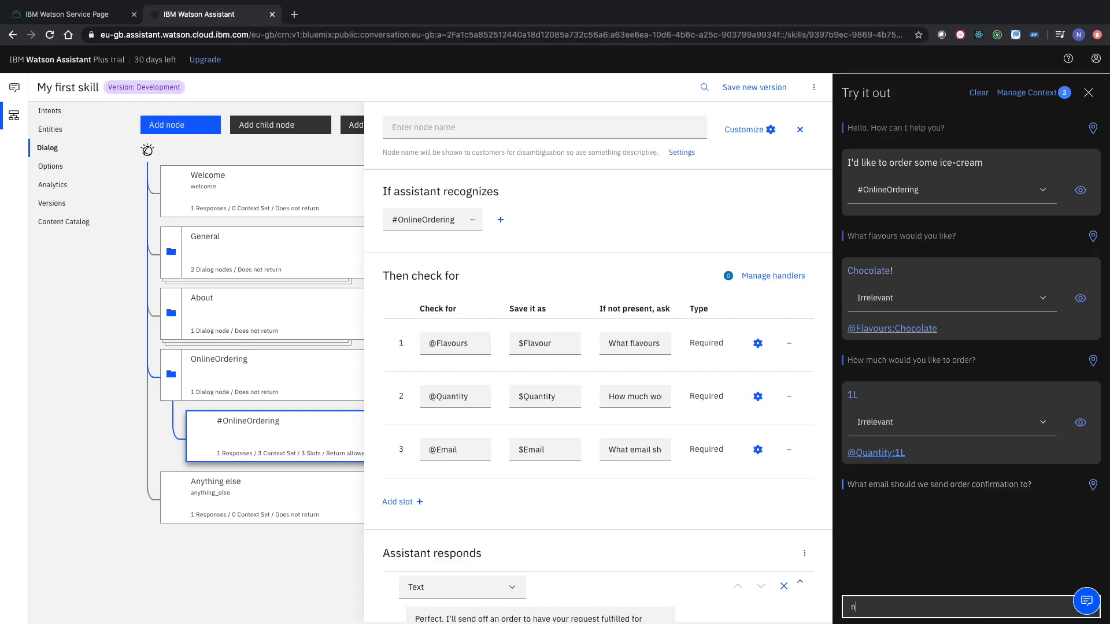
pyautogui.write('john.doe@gmail.com')
pyautogui.press('Return')
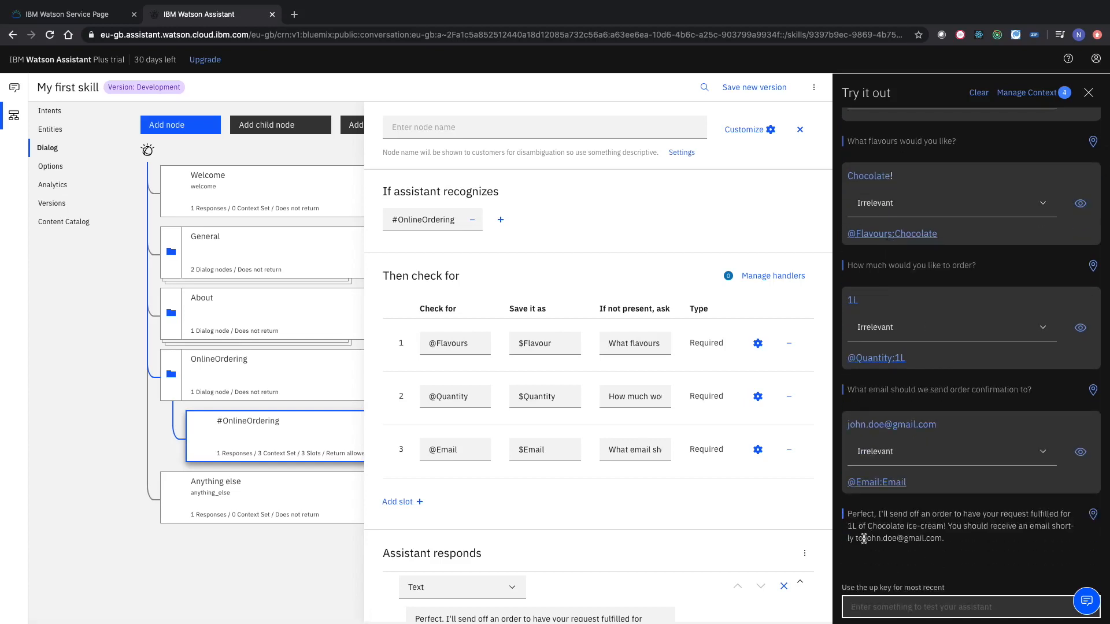
pyautogui.moveTo(863, 538); pyautogui.dragTo(941, 539)
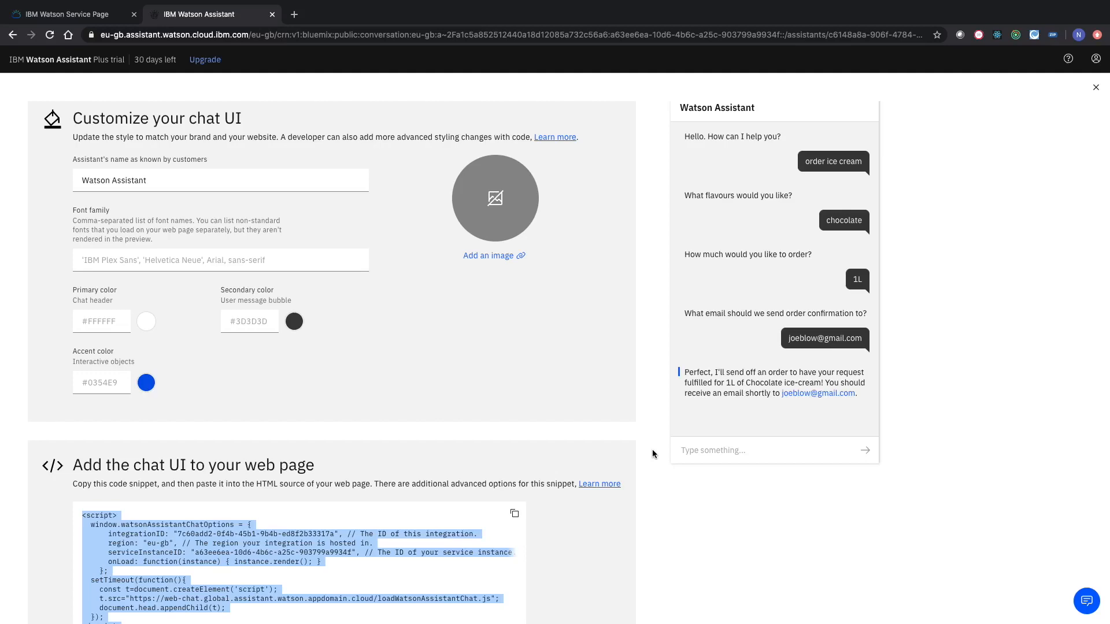
# Step: Open My first assistant from the assistants list and bring up the integrations available to add
pyautogui.scroll(3, 652, 449)
pyautogui.hscroll(-5, 337, 152)
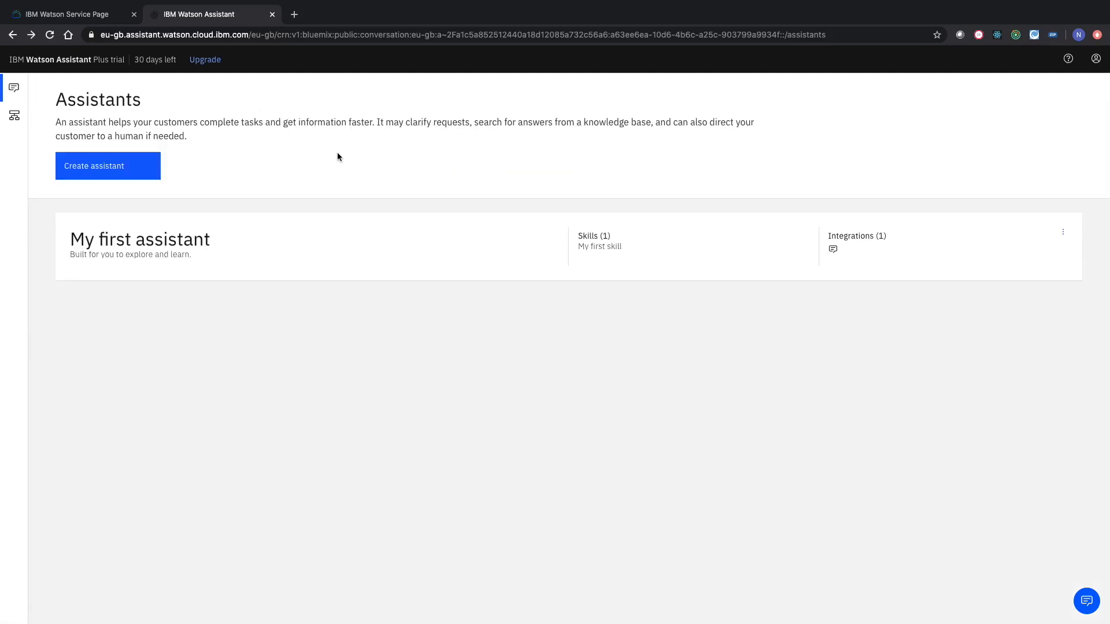
pyautogui.click(856, 221)
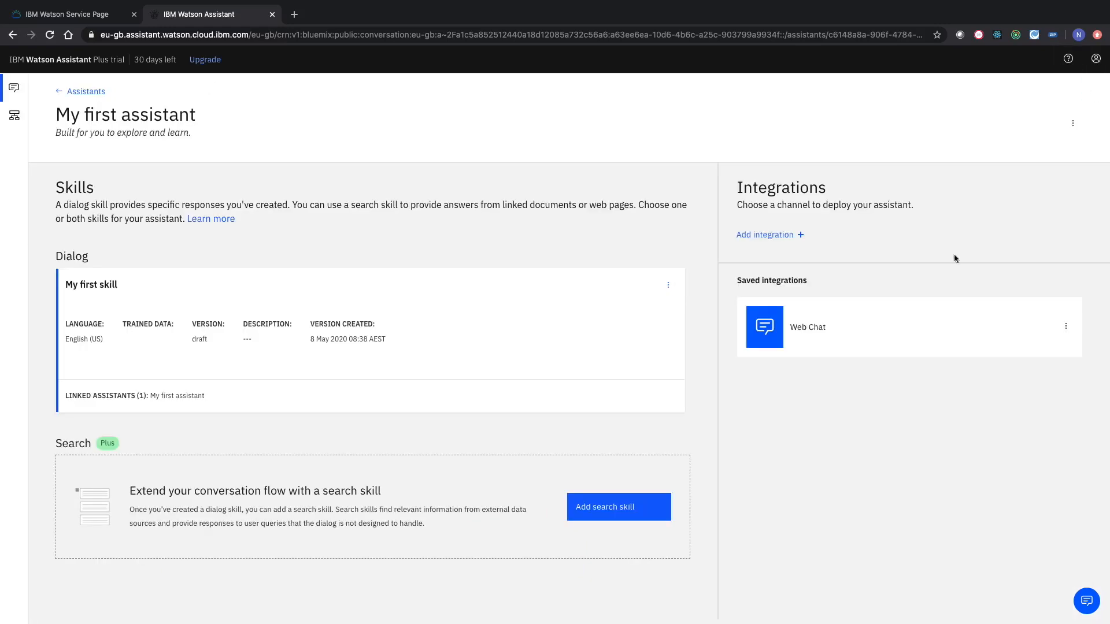
pyautogui.click(775, 229)
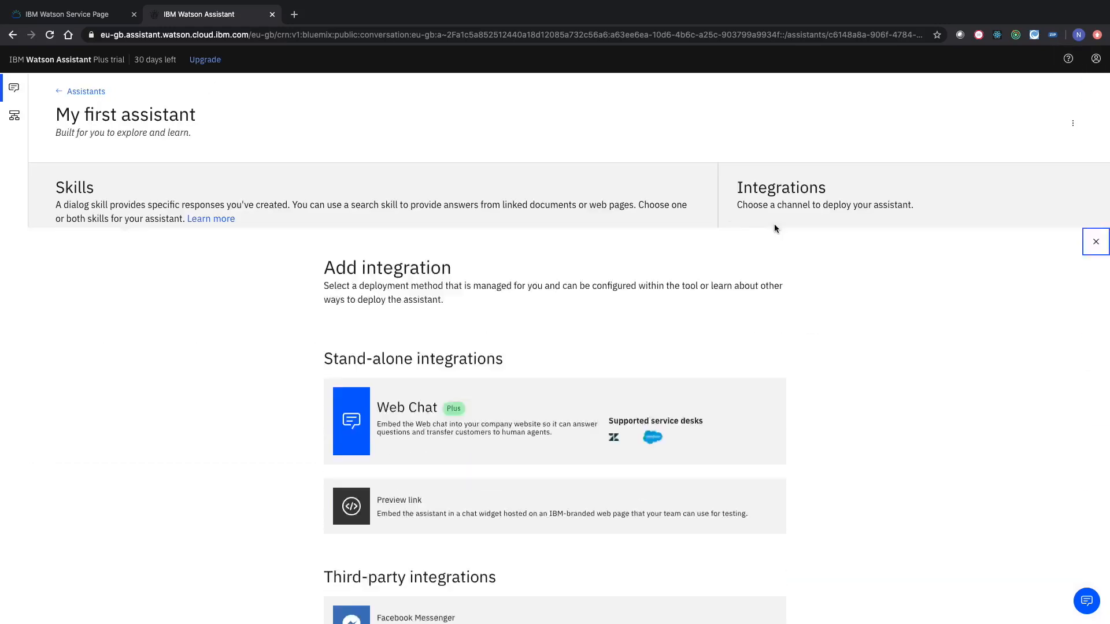
pyautogui.scroll(-2, 516, 406)
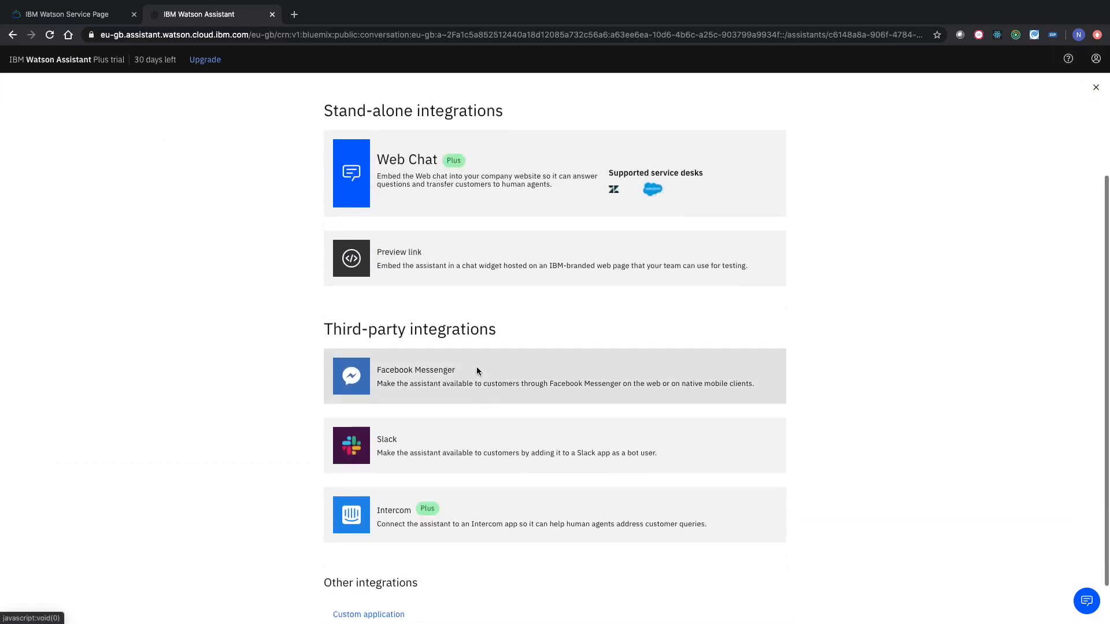
# Step: Open the Facebook Messenger integration and review its setup instructions
pyautogui.click(478, 371)
pyautogui.scroll(-1, 477, 370)
pyautogui.scroll(-1, 477, 371)
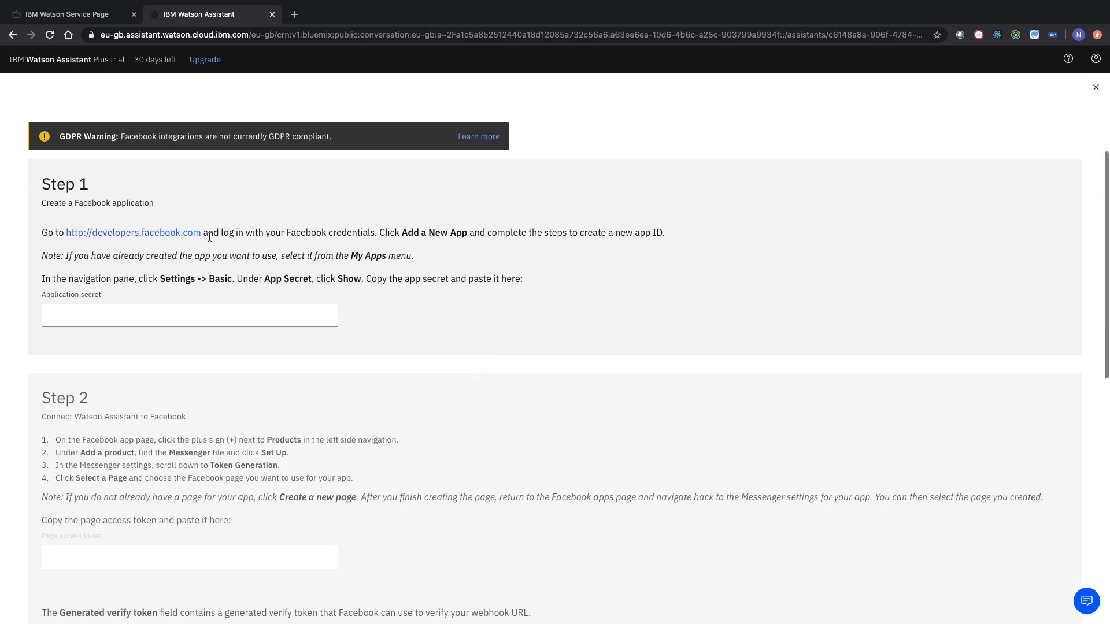
pyautogui.scroll(-10, 78, 183)
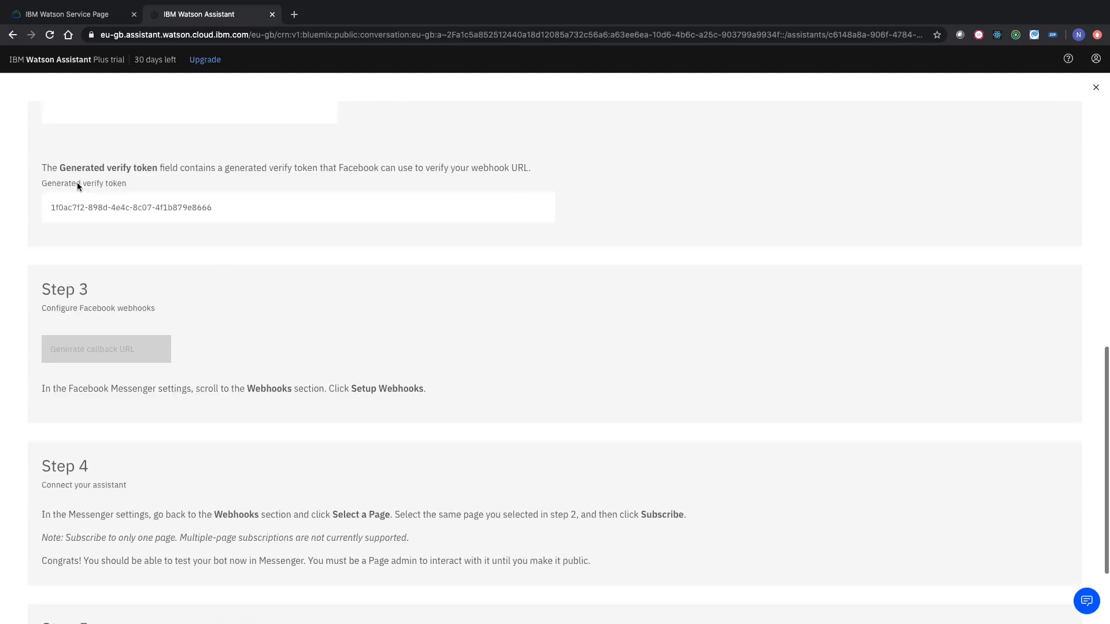